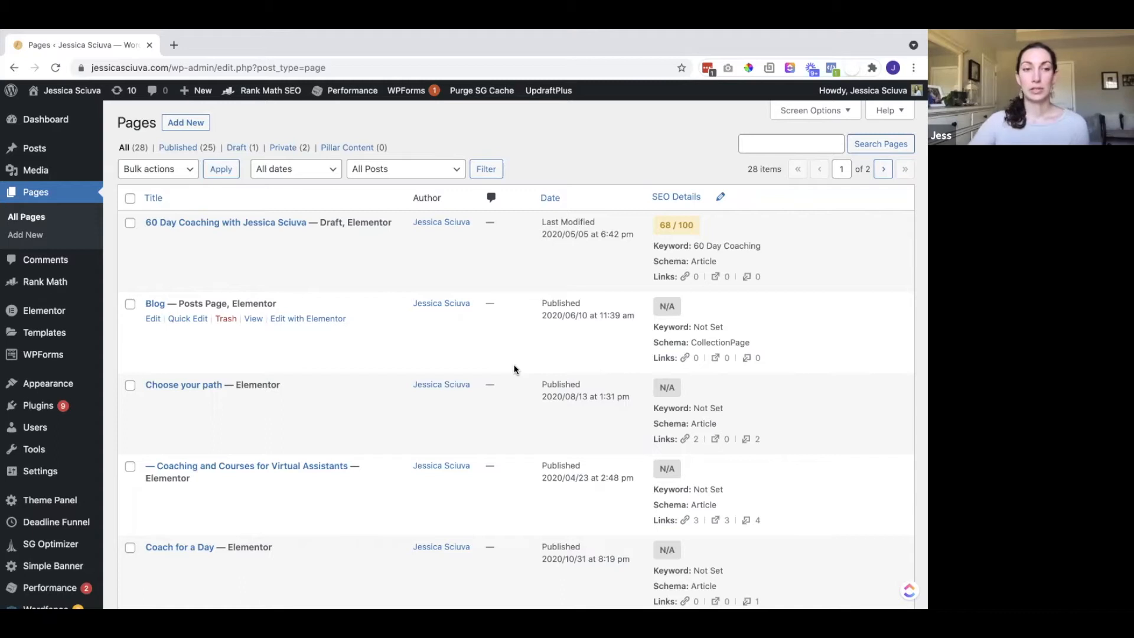
Search the plugin directory for 'elementor' from Plugins > Add New
left_click(38, 410)
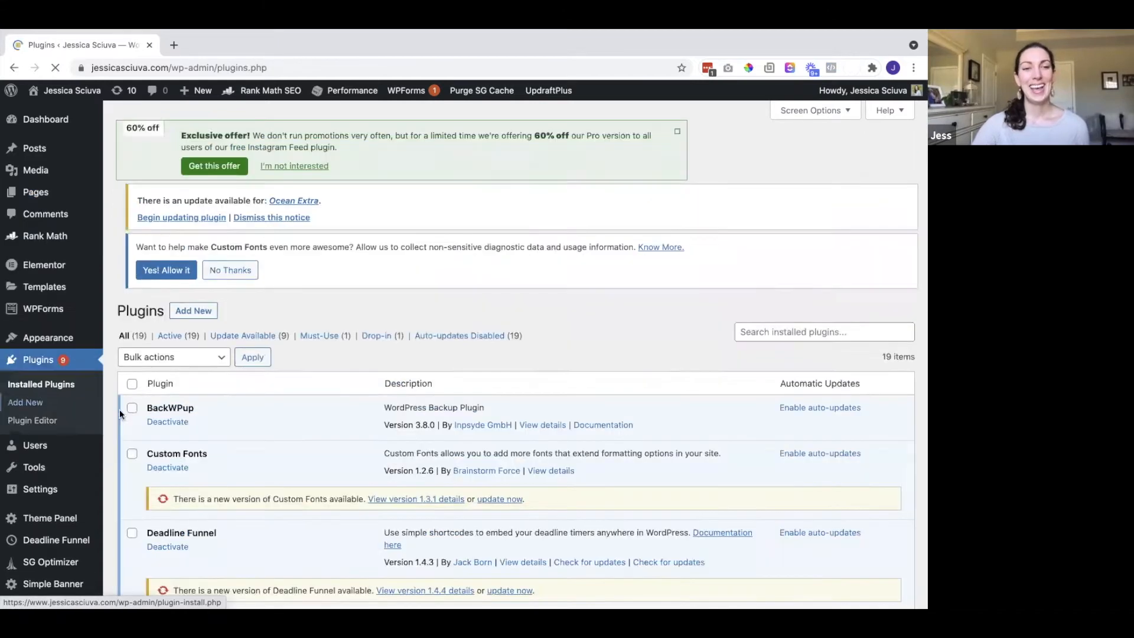
left_click(189, 206)
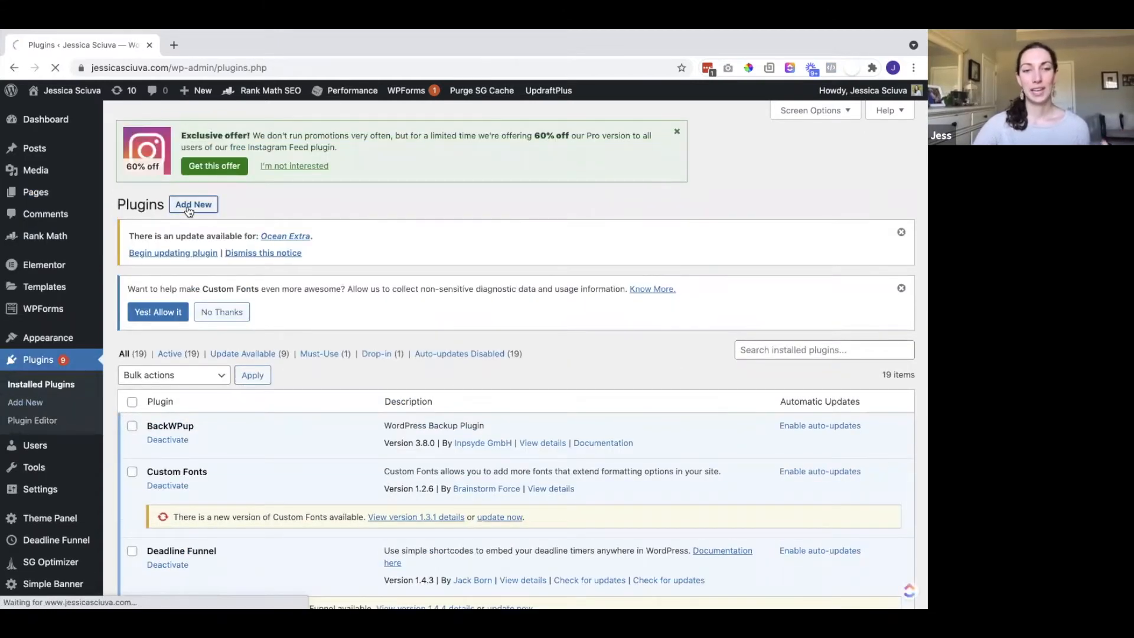
left_click(769, 362)
type("elementor")
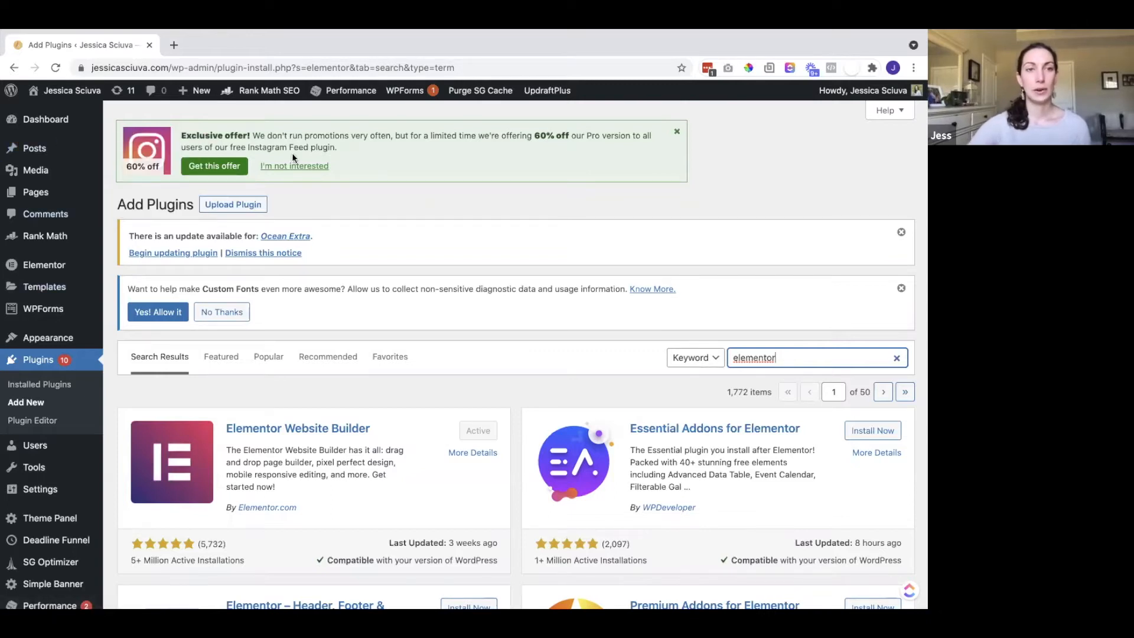
Create a new page titled 'Test page' and open it in Elementor
left_click(32, 194)
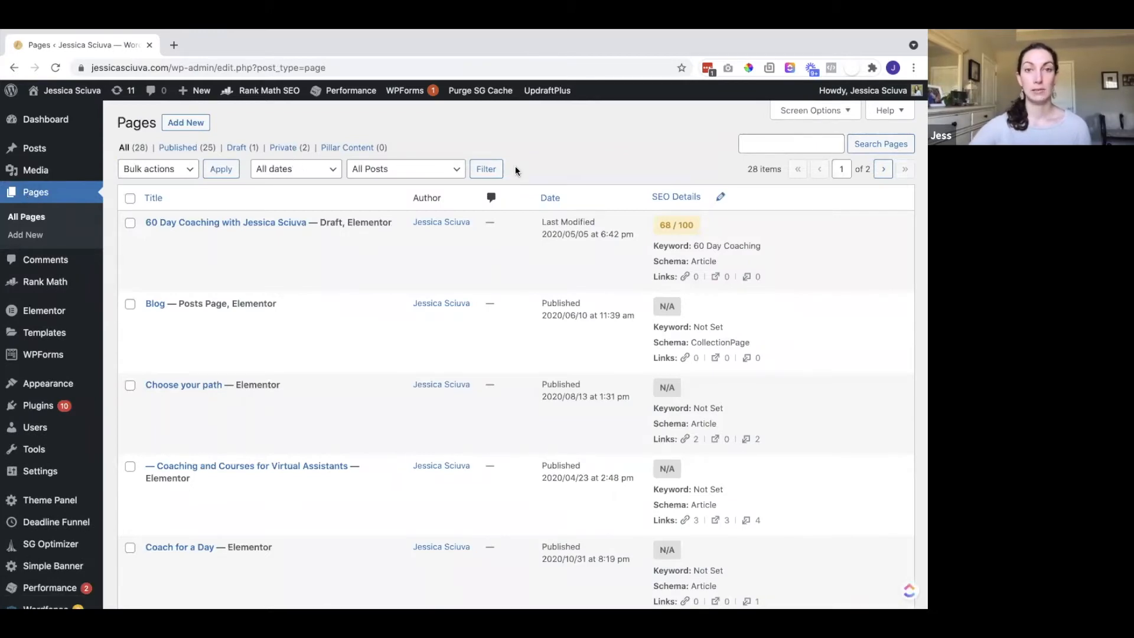
left_click(176, 125)
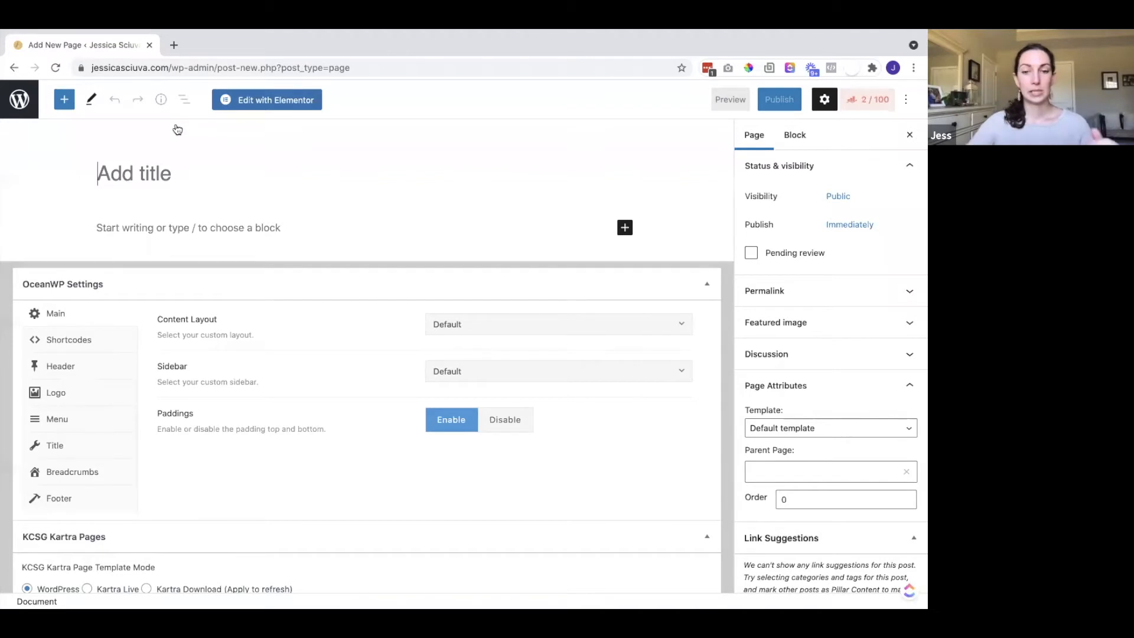
type("Test page")
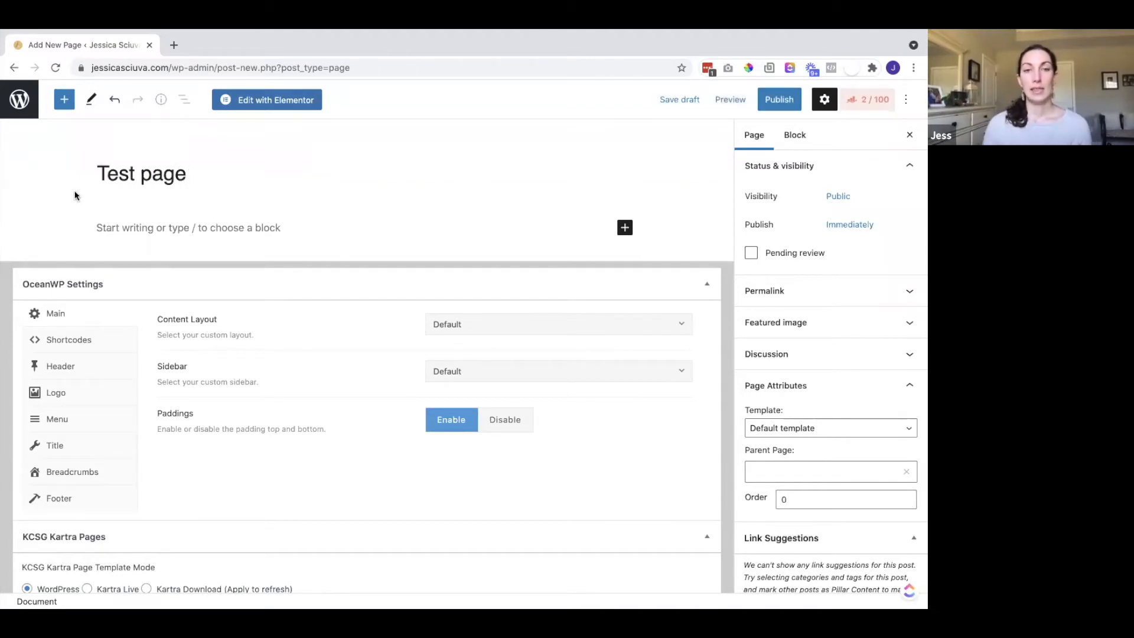
left_click(242, 109)
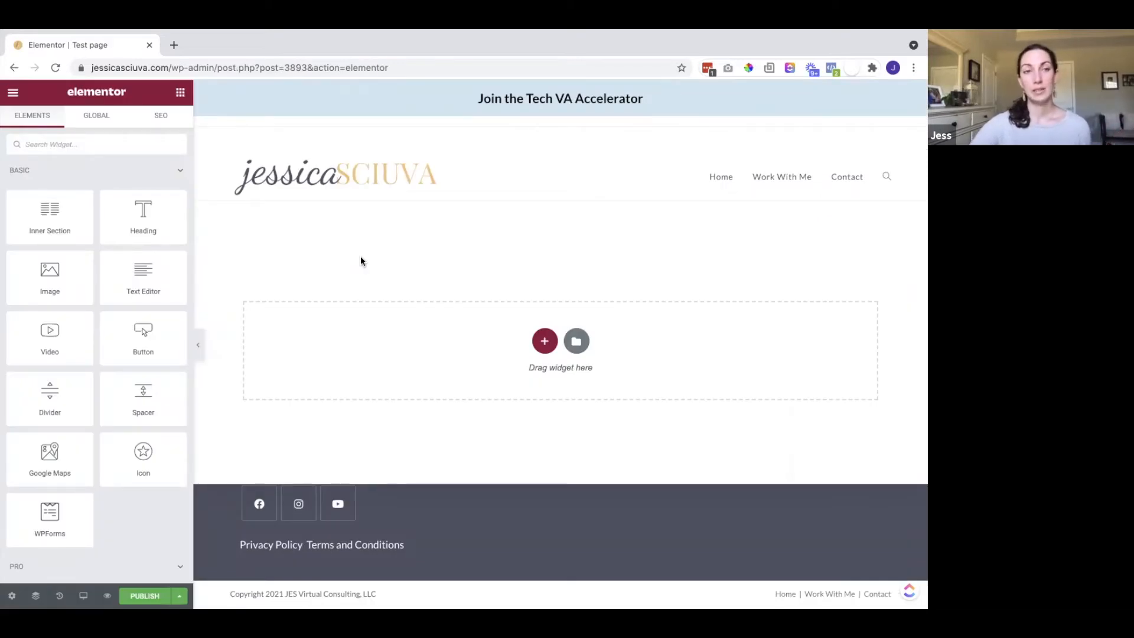
Scroll through the Basic and Pro widgets in the Elements panel
scroll(75, 306, "down", 1)
scroll(74, 306, "up", 1)
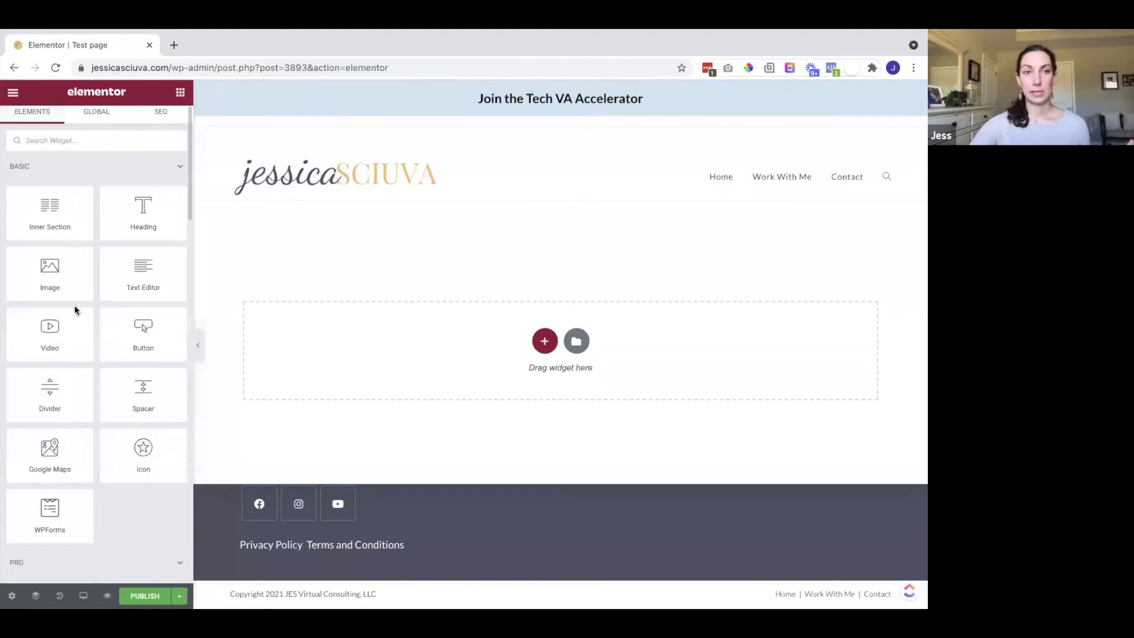
scroll(75, 307, "down", 5)
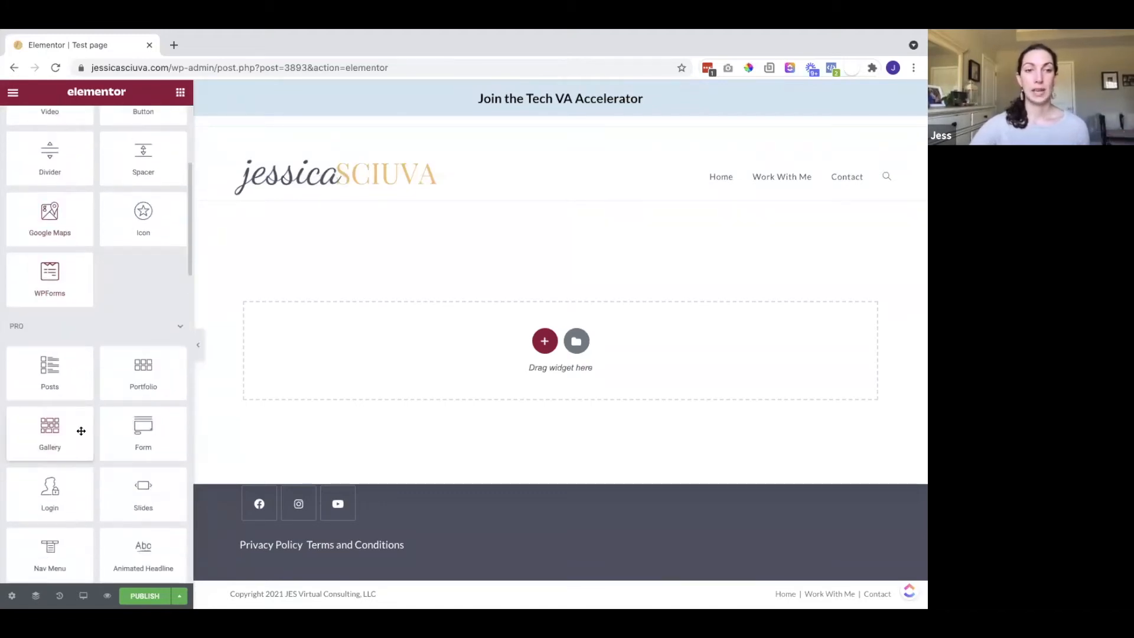
scroll(81, 428, "down", 4)
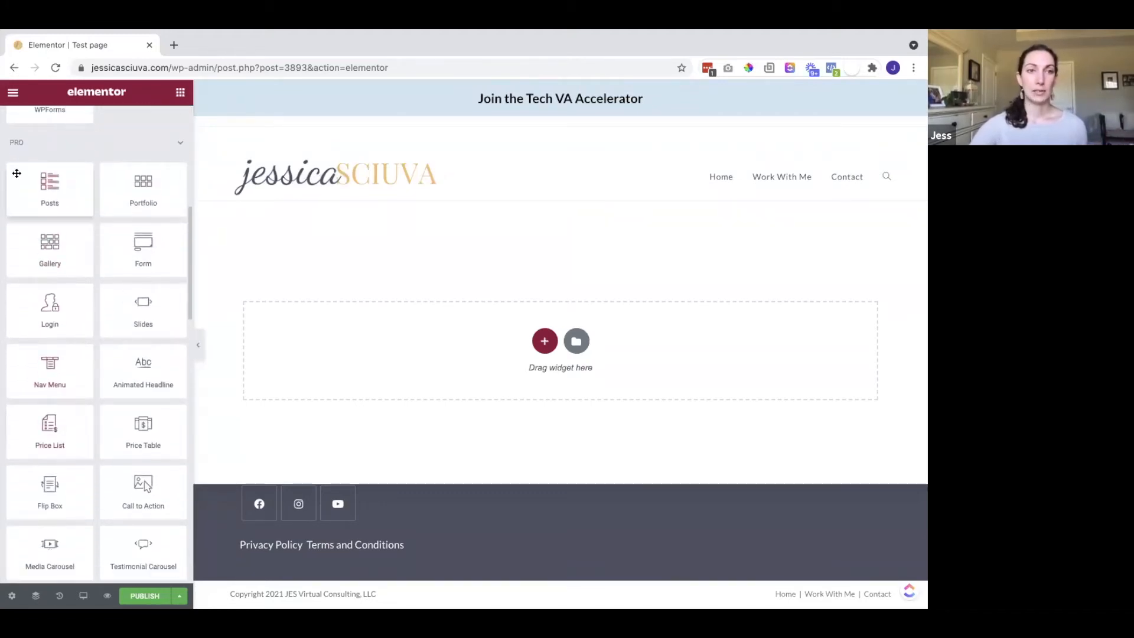
scroll(110, 420, "down", 2)
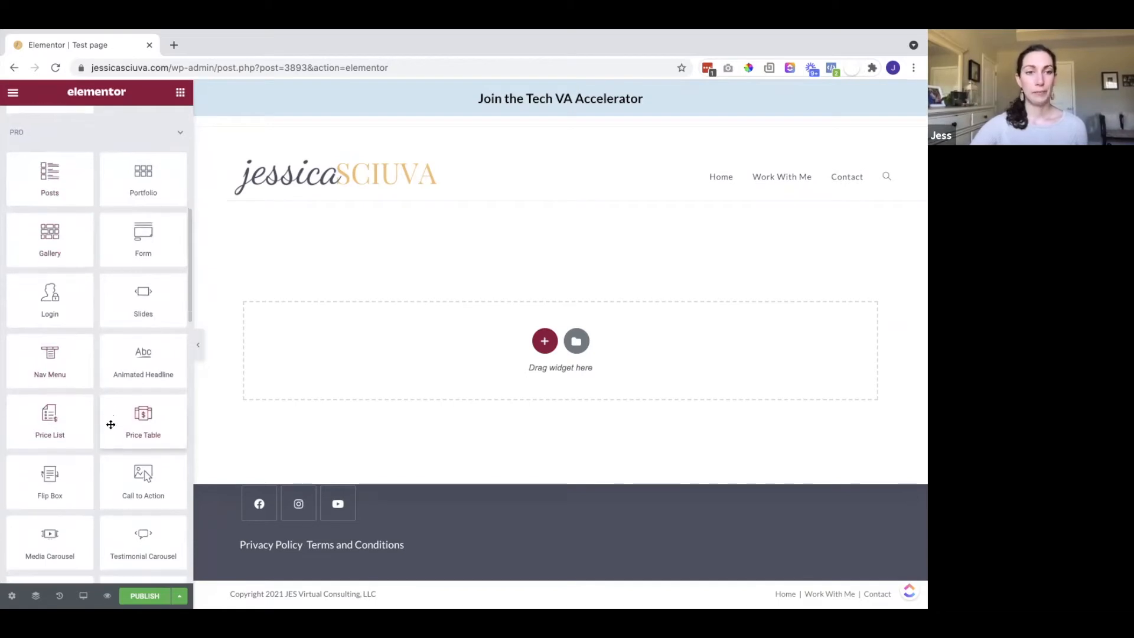
scroll(110, 424, "up", 9)
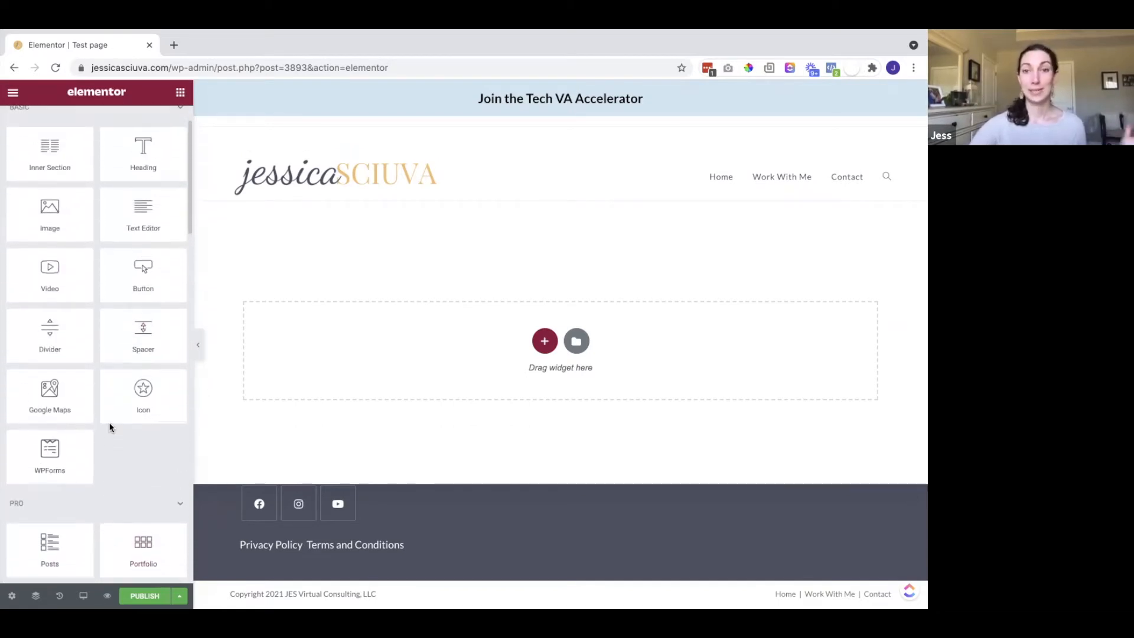
scroll(110, 422, "up", 1)
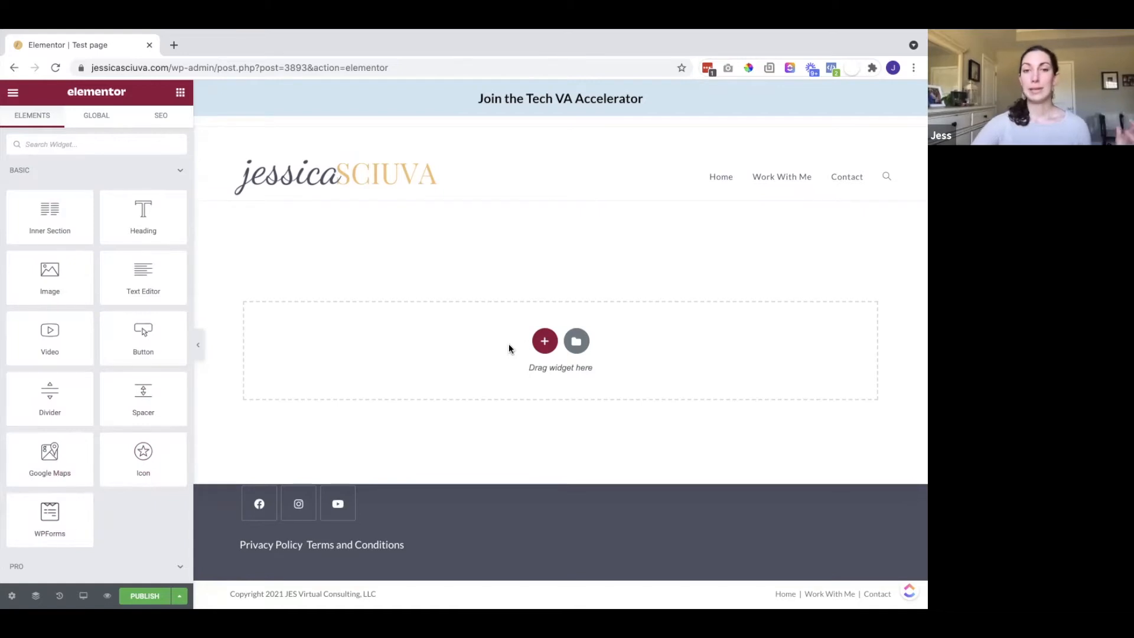
Add a single-column section and place an Image widget in it
left_click(544, 342)
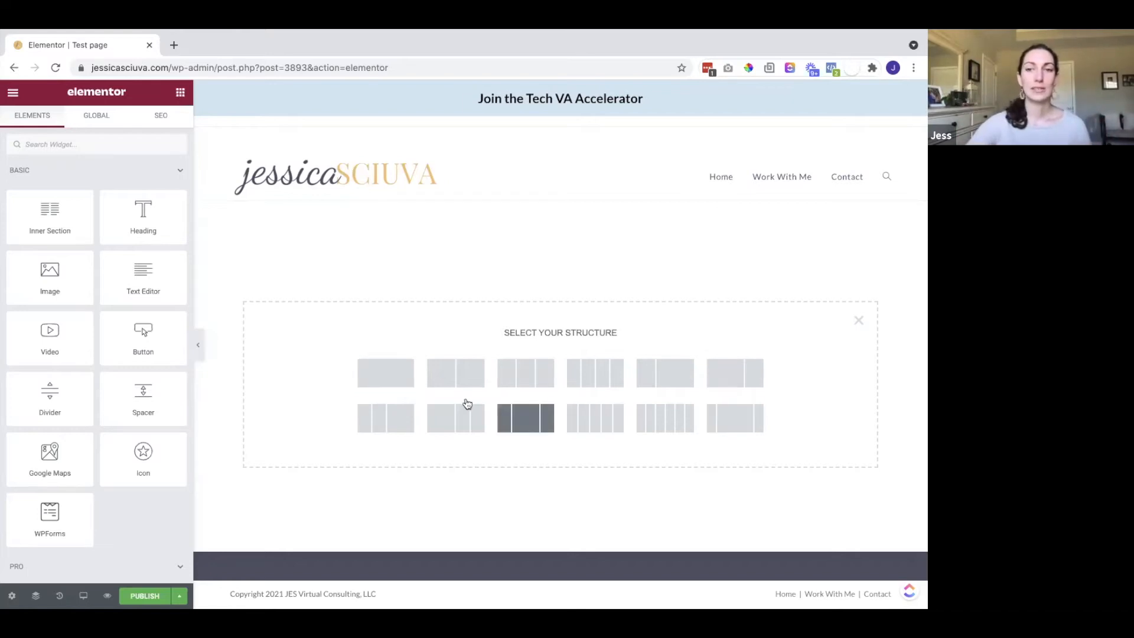
left_click(400, 374)
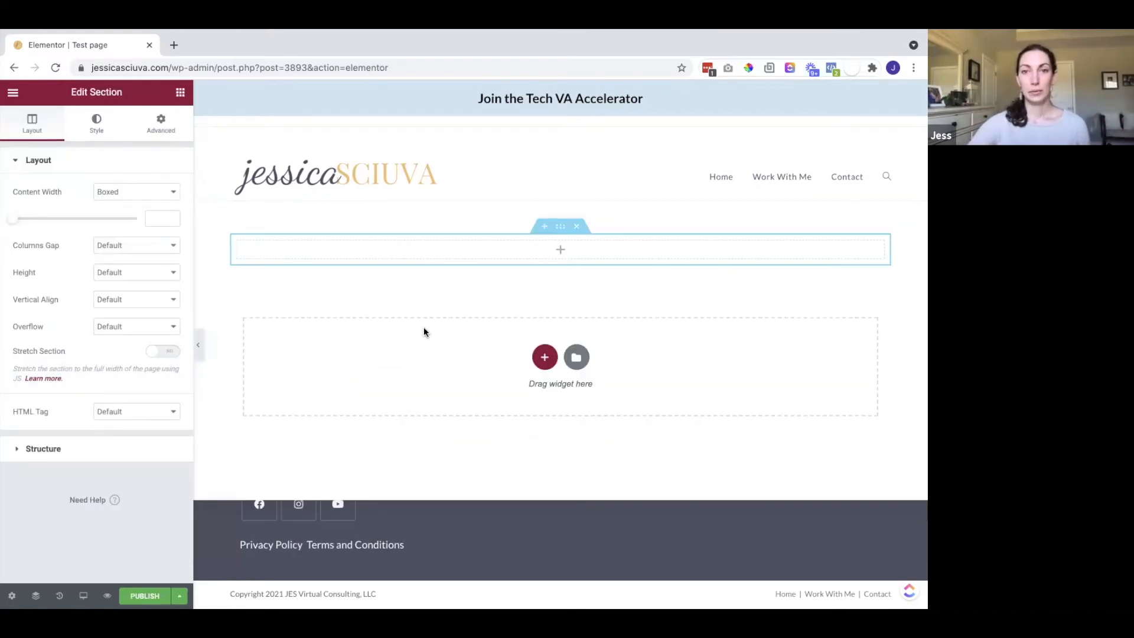
left_click(180, 92)
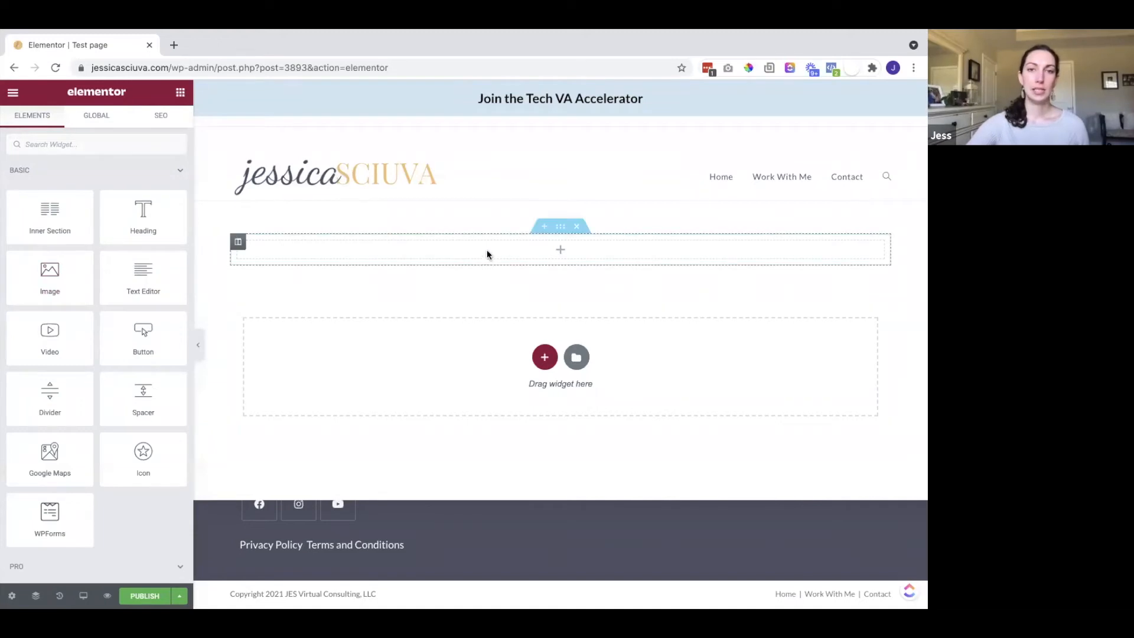
left_click_drag(55, 278, 514, 253)
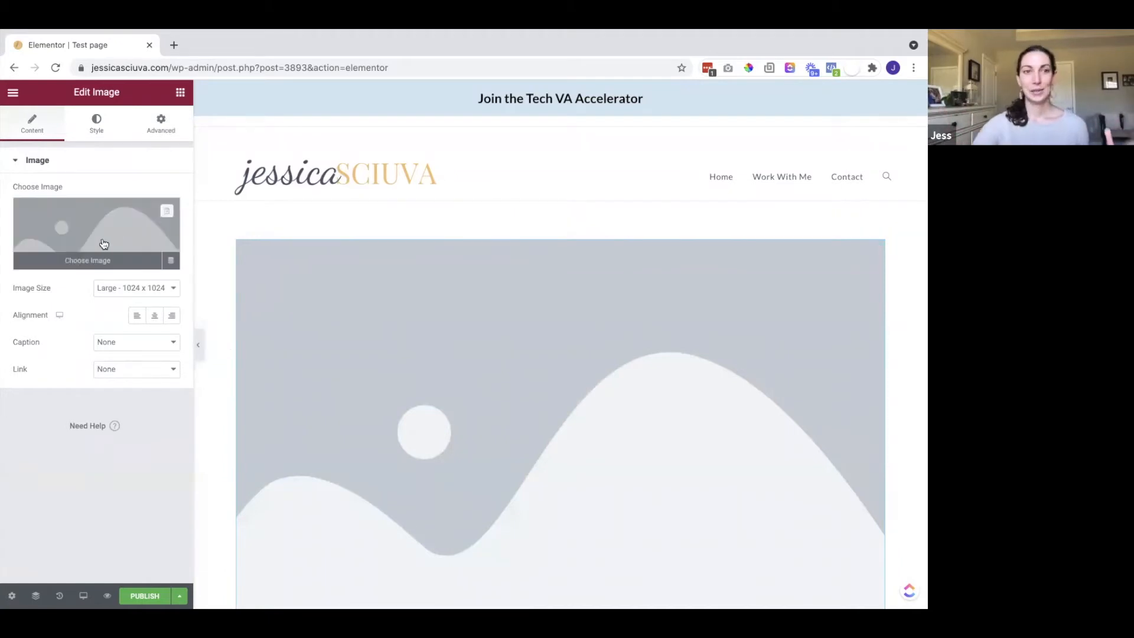
Pick the desk flat-lay photo for the Image widget and set its width to 44
left_click(77, 260)
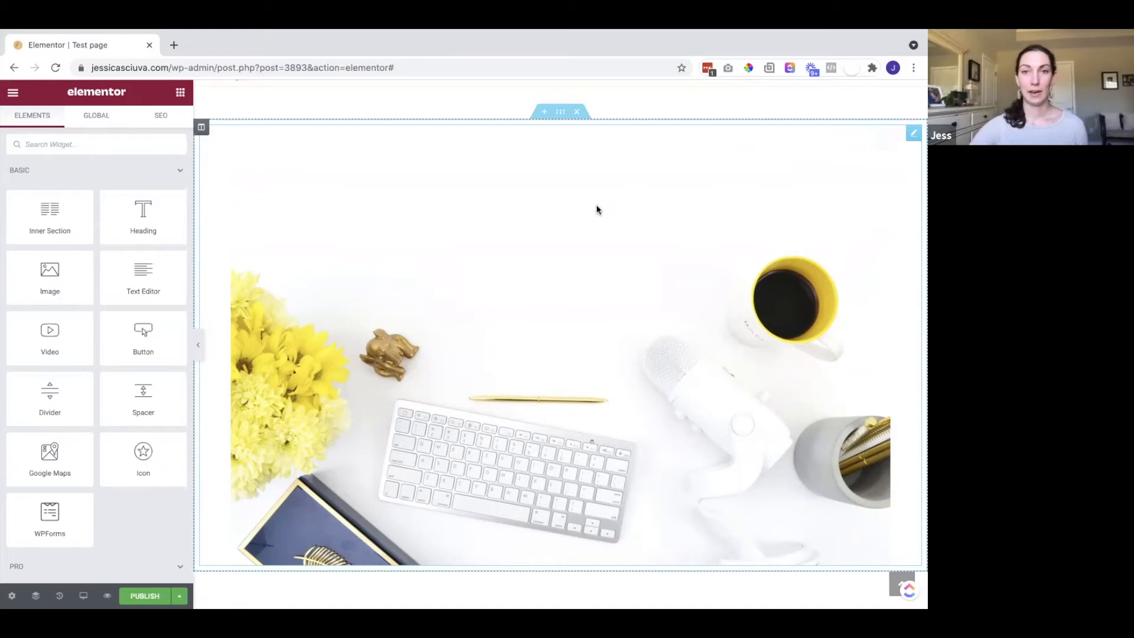
left_click(580, 243)
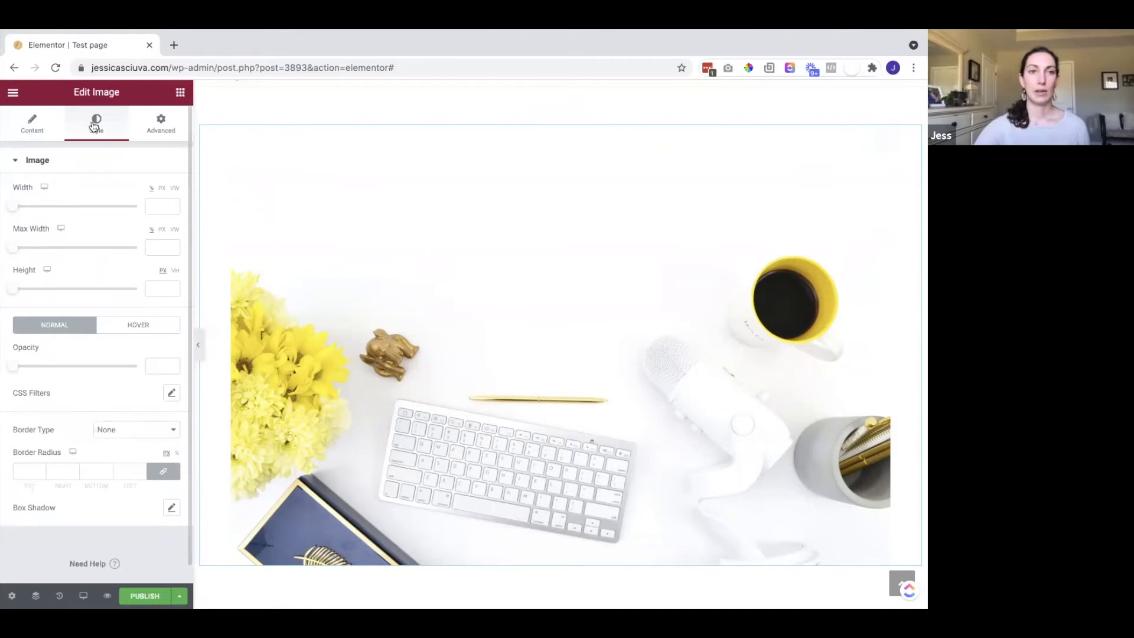
left_click_drag(13, 206, 68, 202)
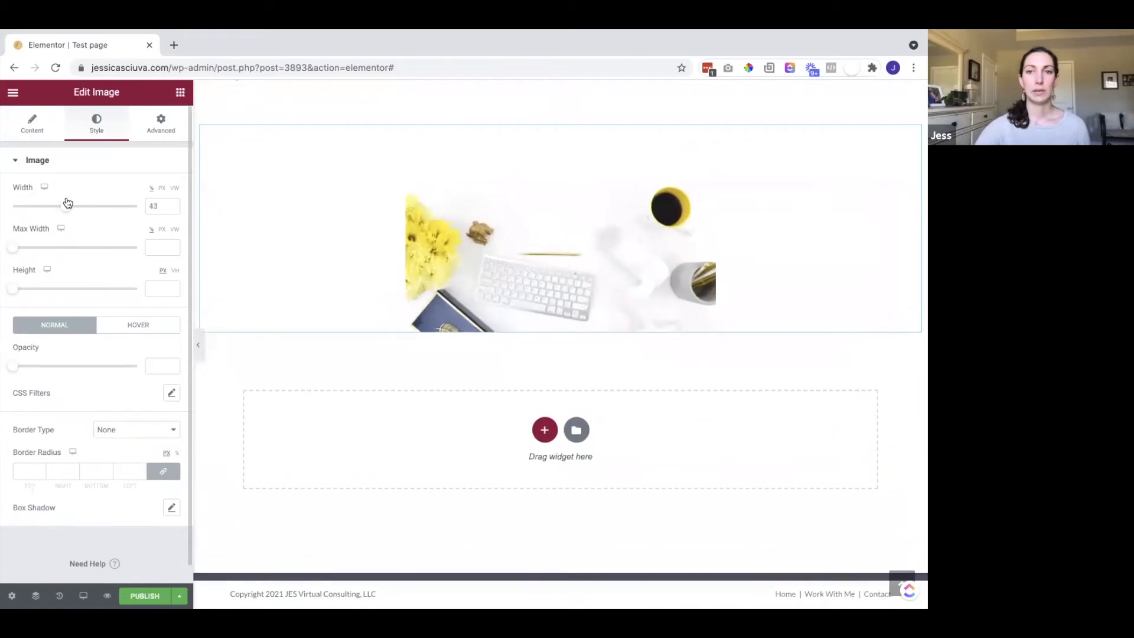
left_click(180, 92)
Add a centre-aligned Heading reading 'Welcome to my page!' above the photo
left_click_drag(135, 223, 488, 160)
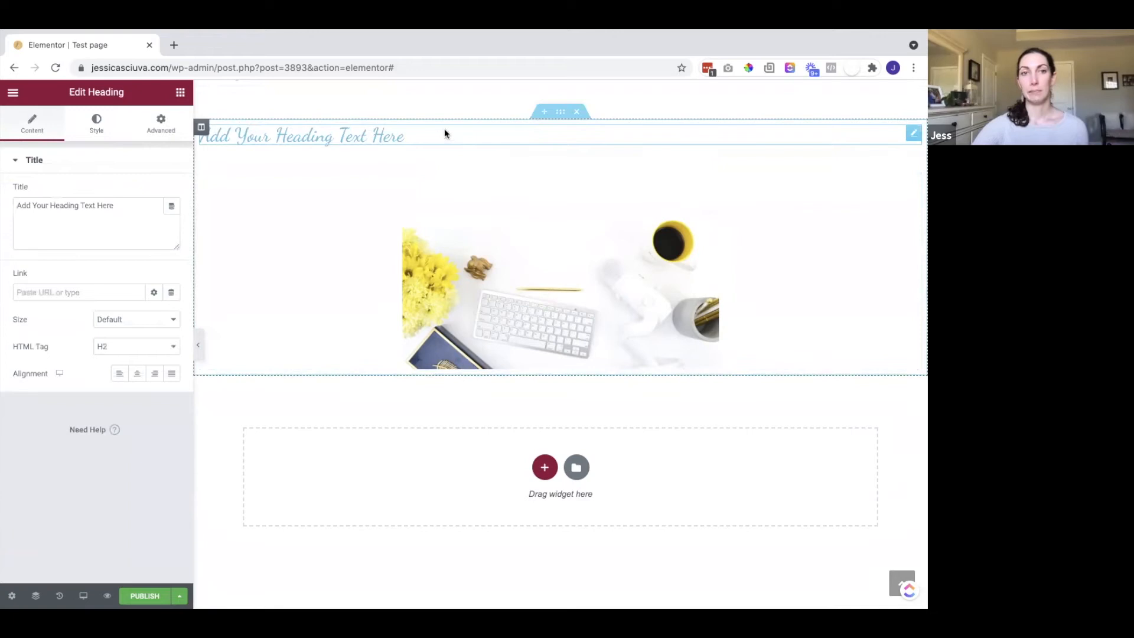
type("Welcome")
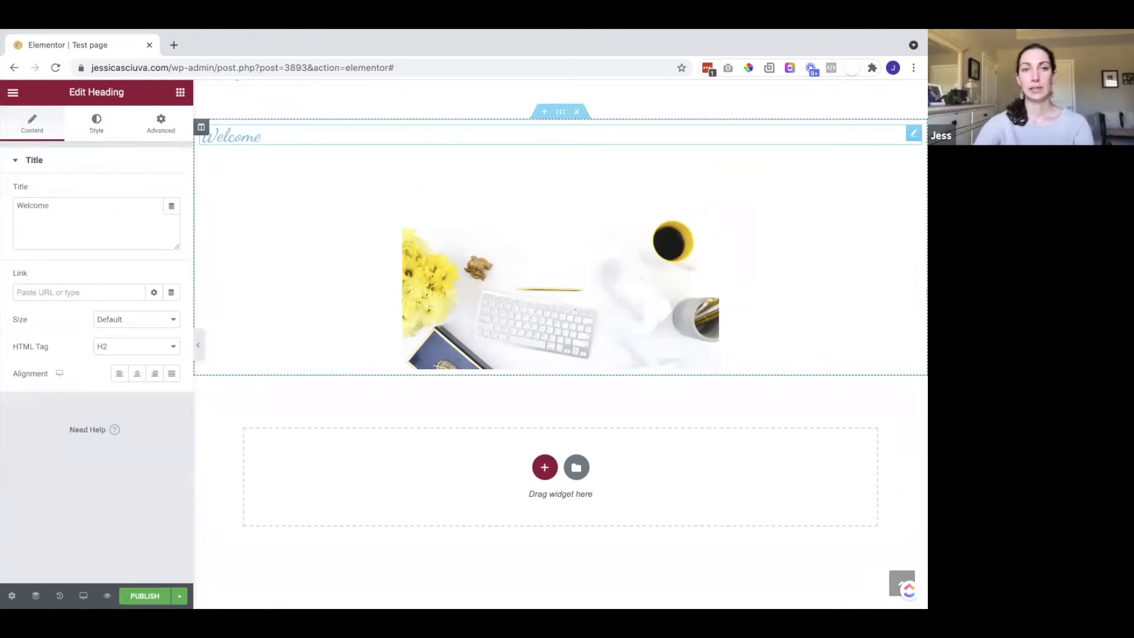
type(" to my page!")
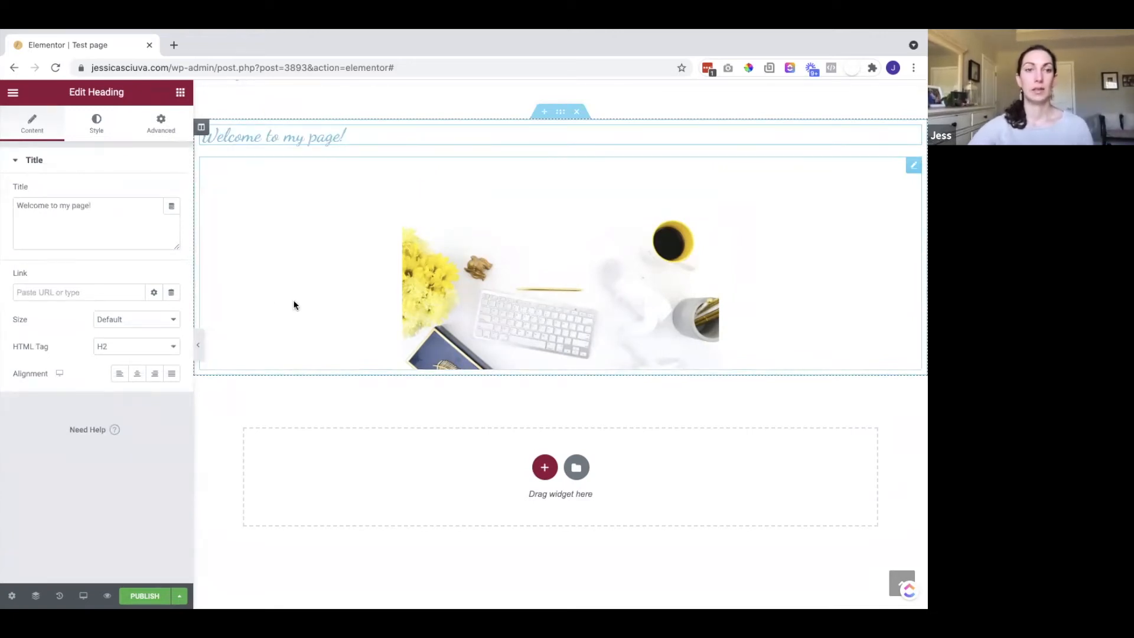
left_click(136, 376)
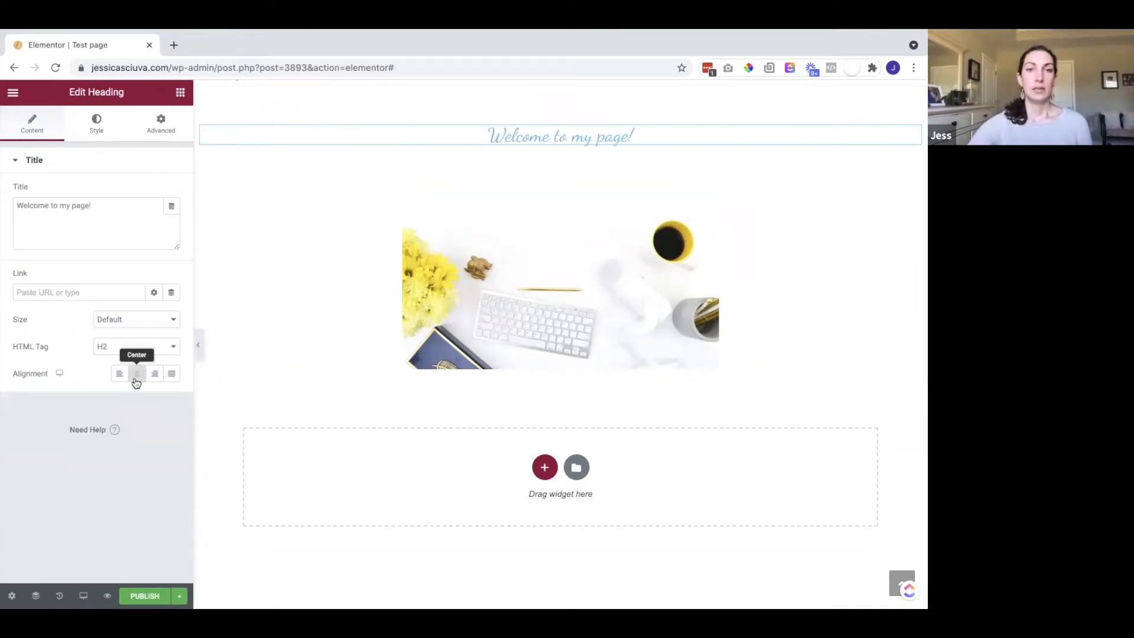
triple_click(607, 135)
left_click(647, 136)
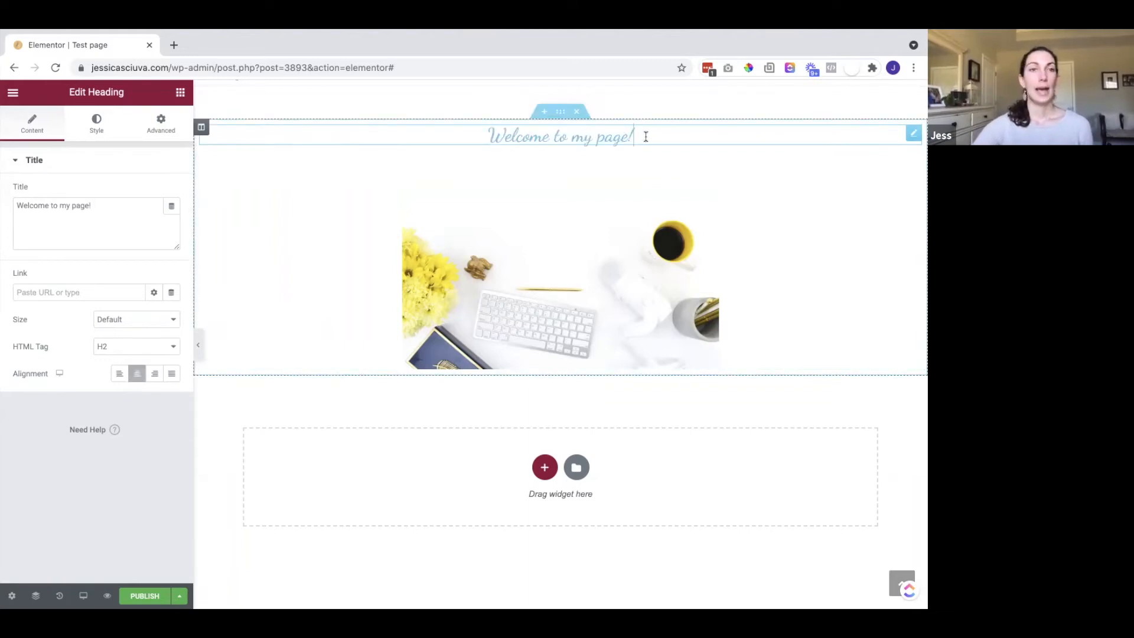
left_click(96, 122)
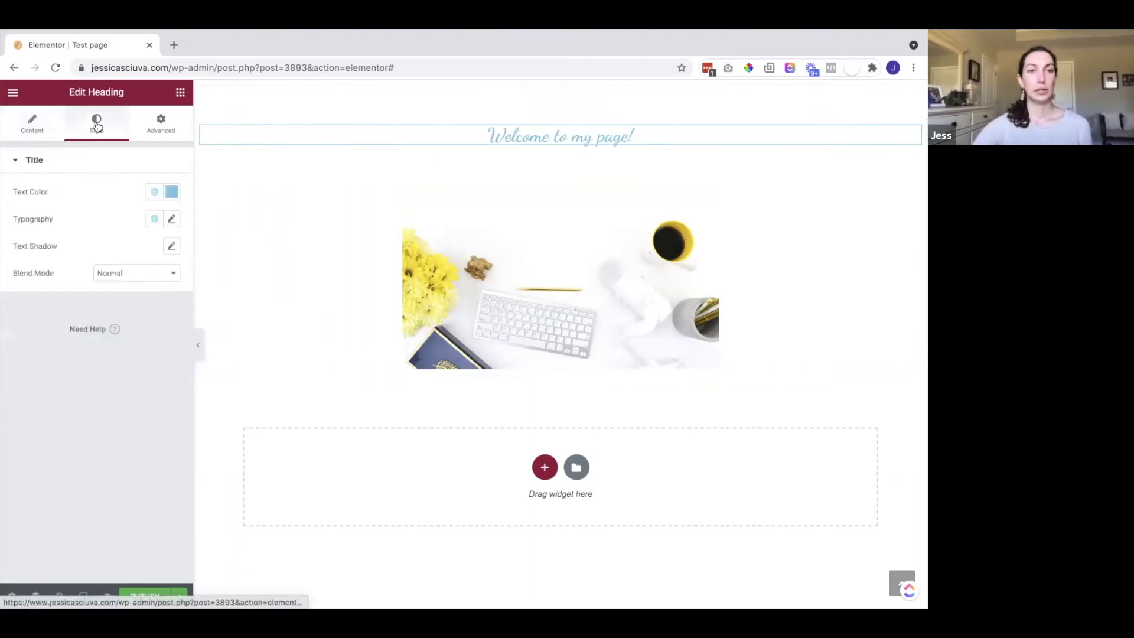
Colour the heading with Saved Color #18 and apply the Secondary Headline global font
left_click(154, 192)
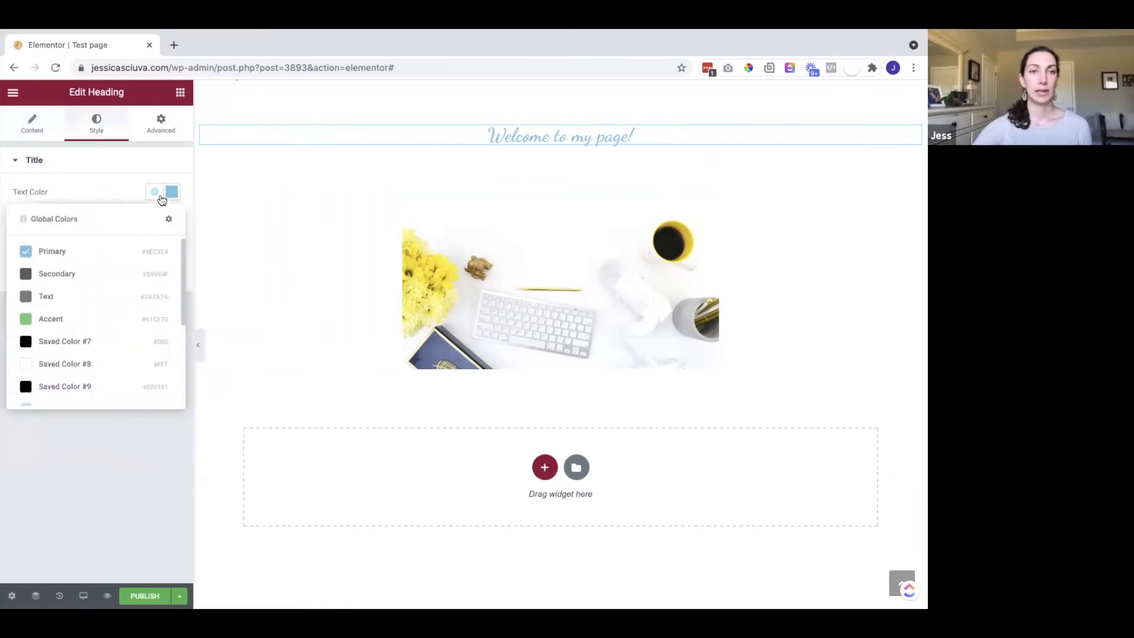
scroll(89, 330, "down", 5)
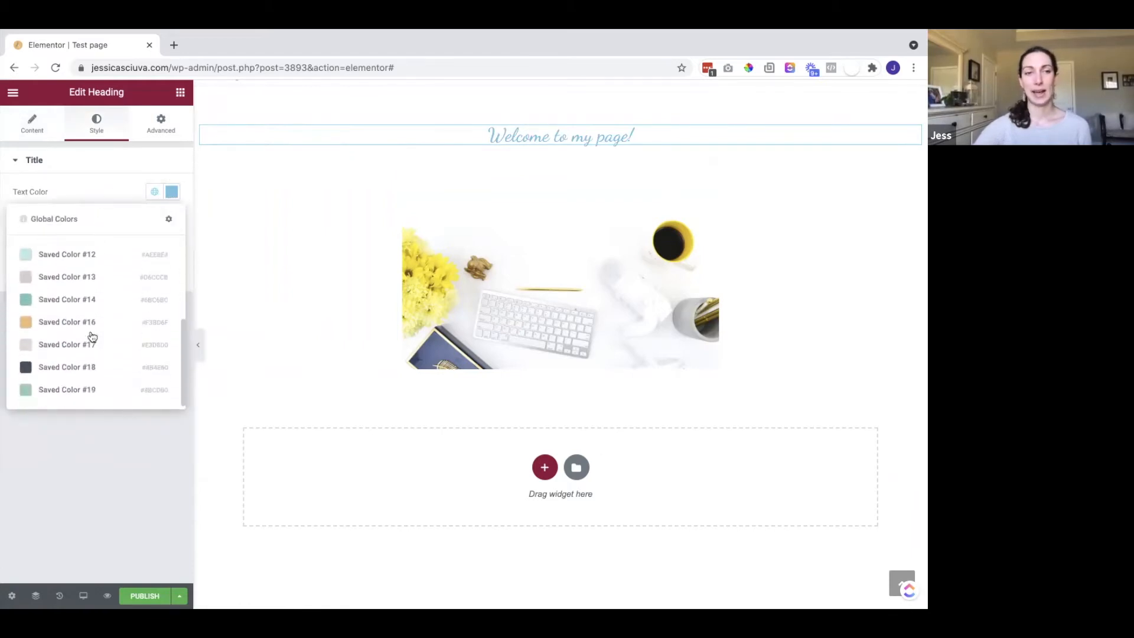
left_click(70, 366)
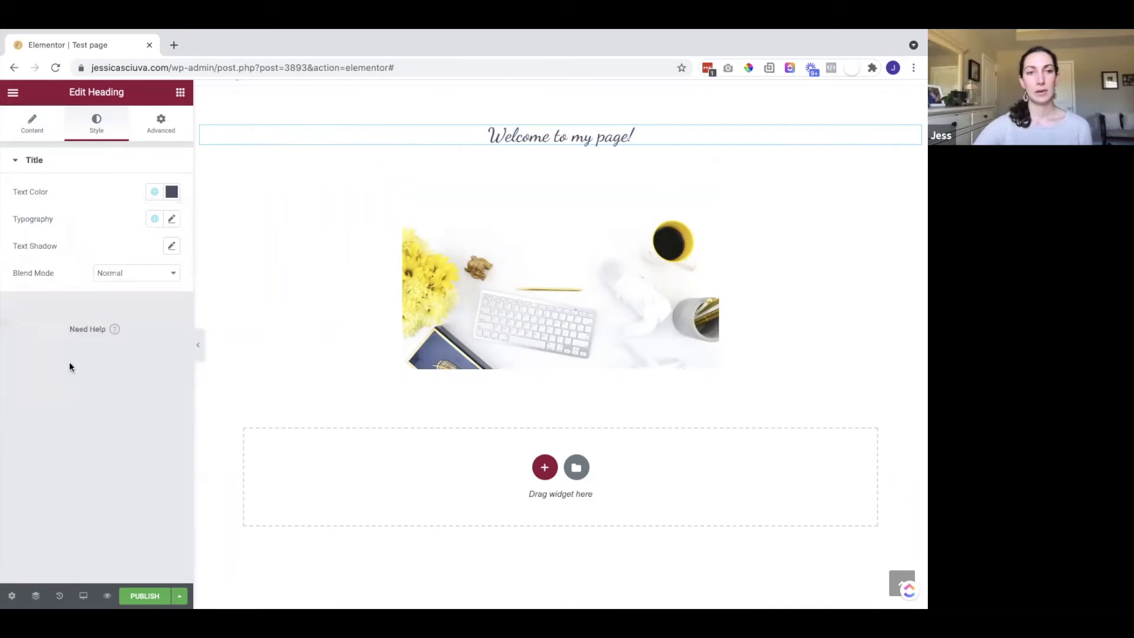
left_click(155, 220)
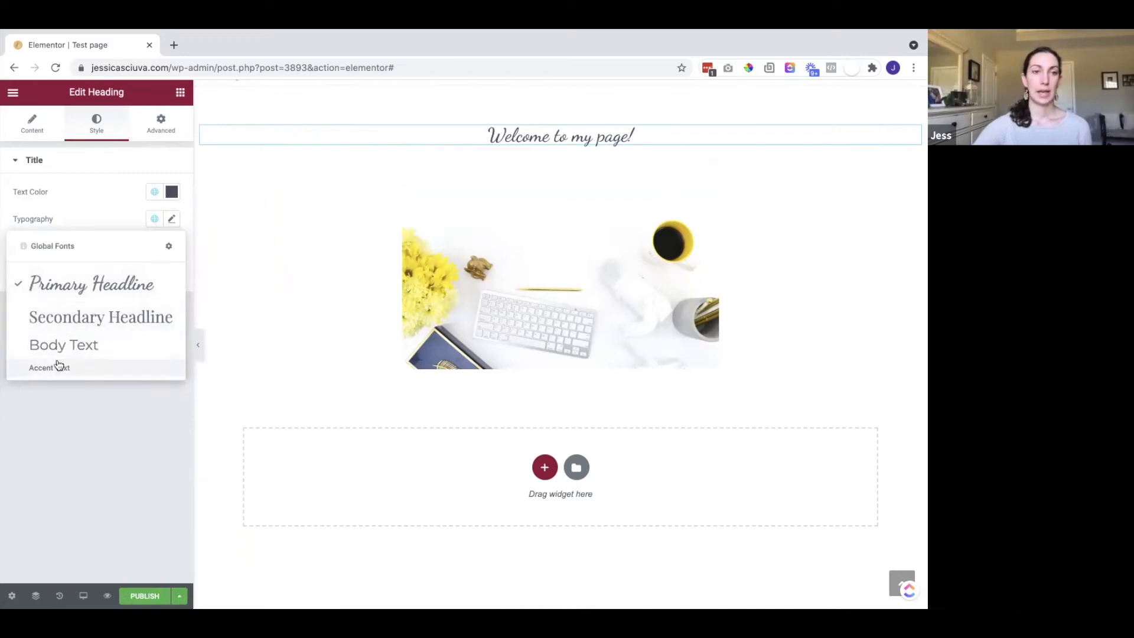
left_click(59, 317)
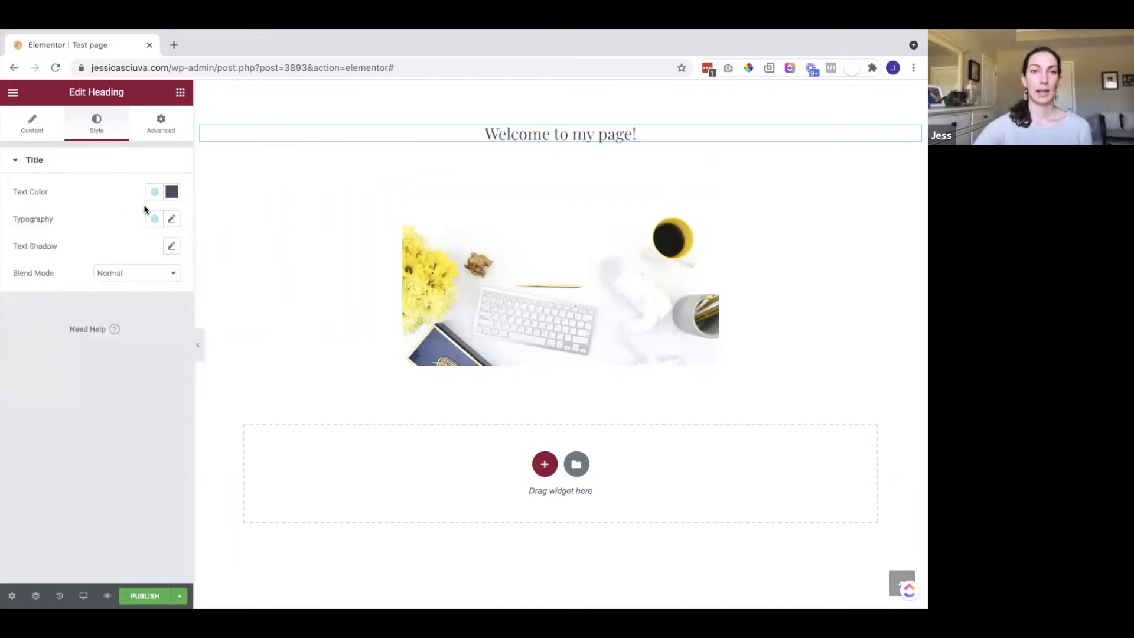
Keep the Playfair Display font and enlarge the heading text to size 57
left_click(172, 218)
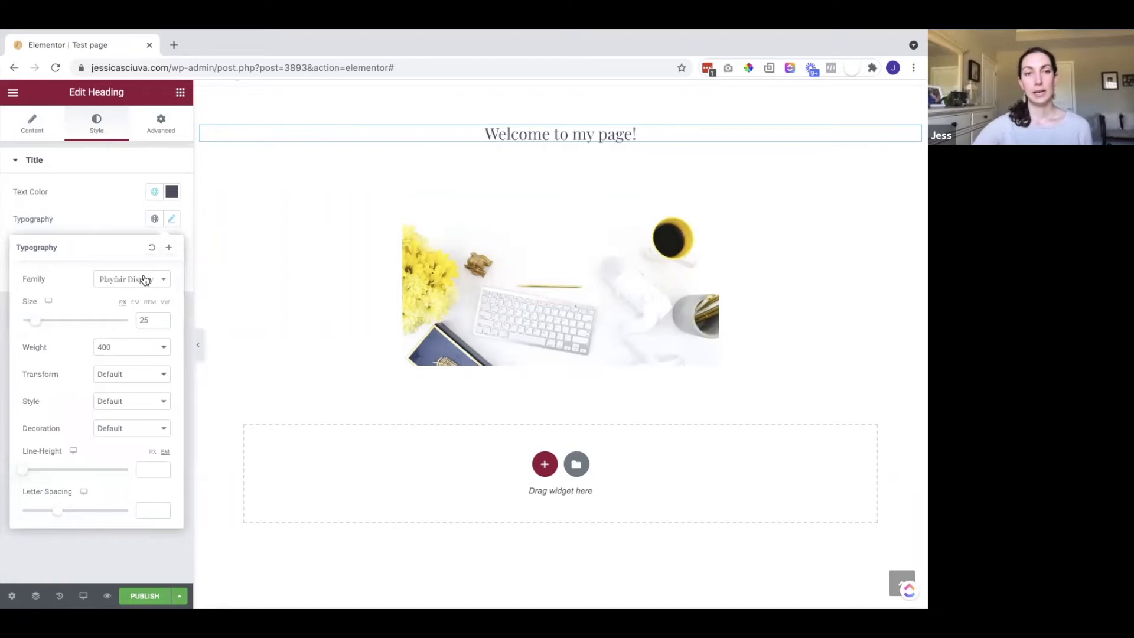
left_click(144, 280)
scroll(127, 366, "down", 2)
left_click(83, 296)
left_click_drag(33, 321, 54, 322)
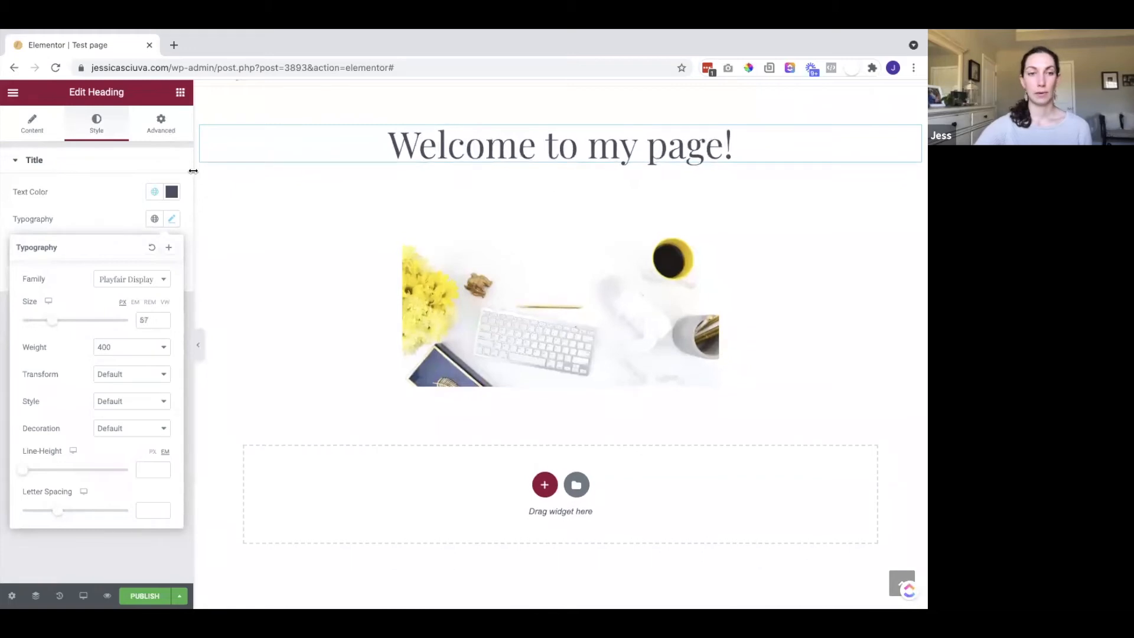
left_click(88, 225)
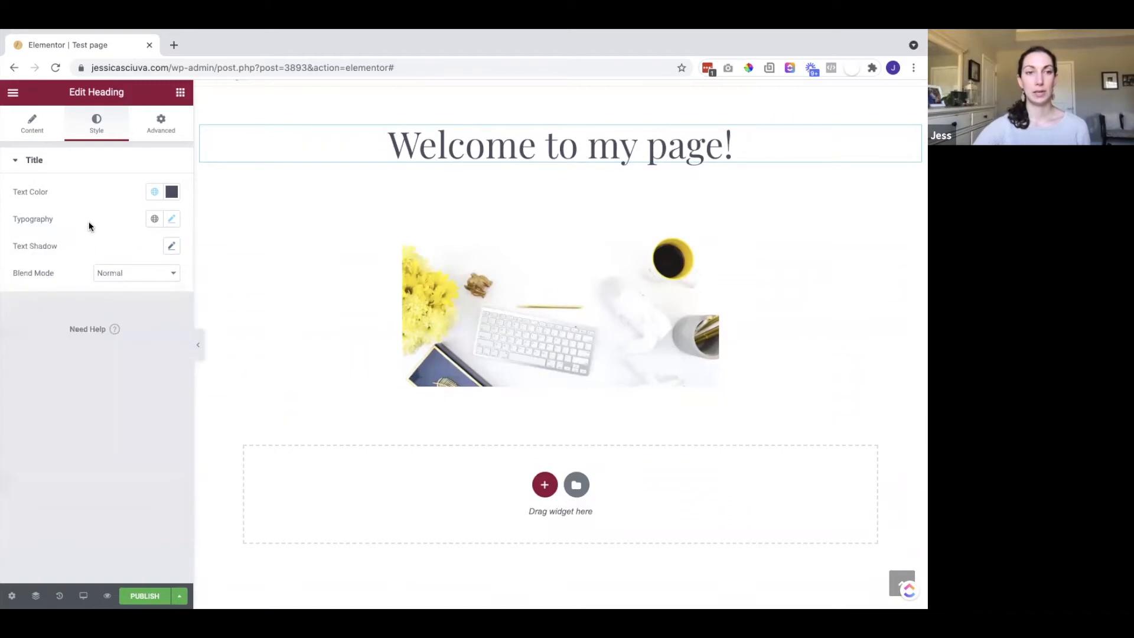
Set the heading's HTML tag to H1, then drop another Heading widget below the image
left_click(38, 130)
left_click(115, 346)
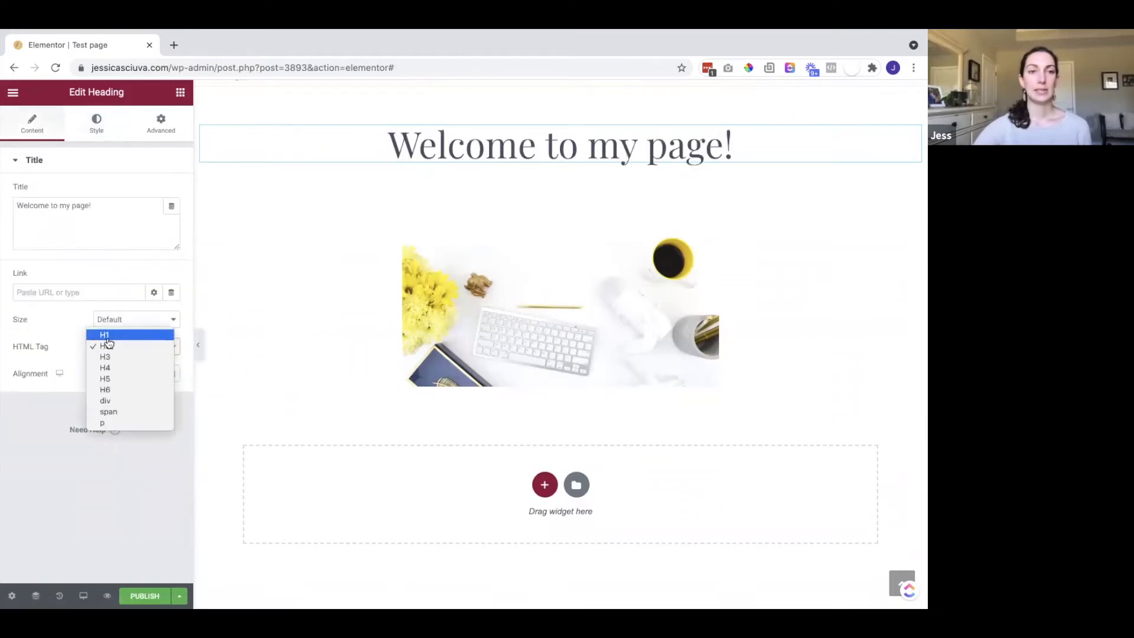
left_click(107, 336)
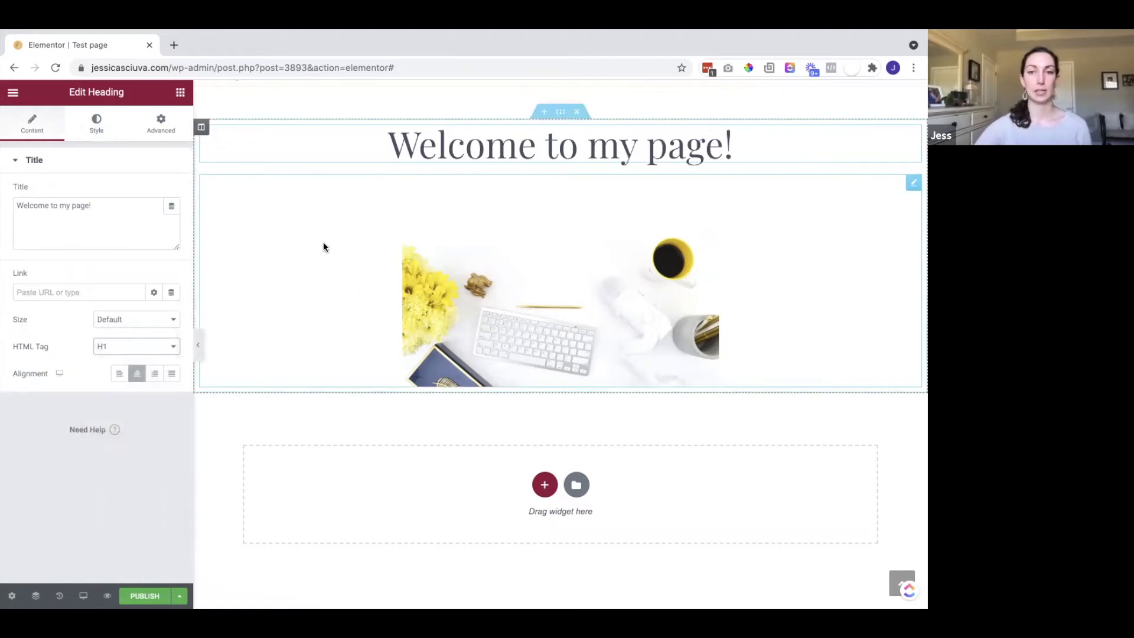
left_click(180, 92)
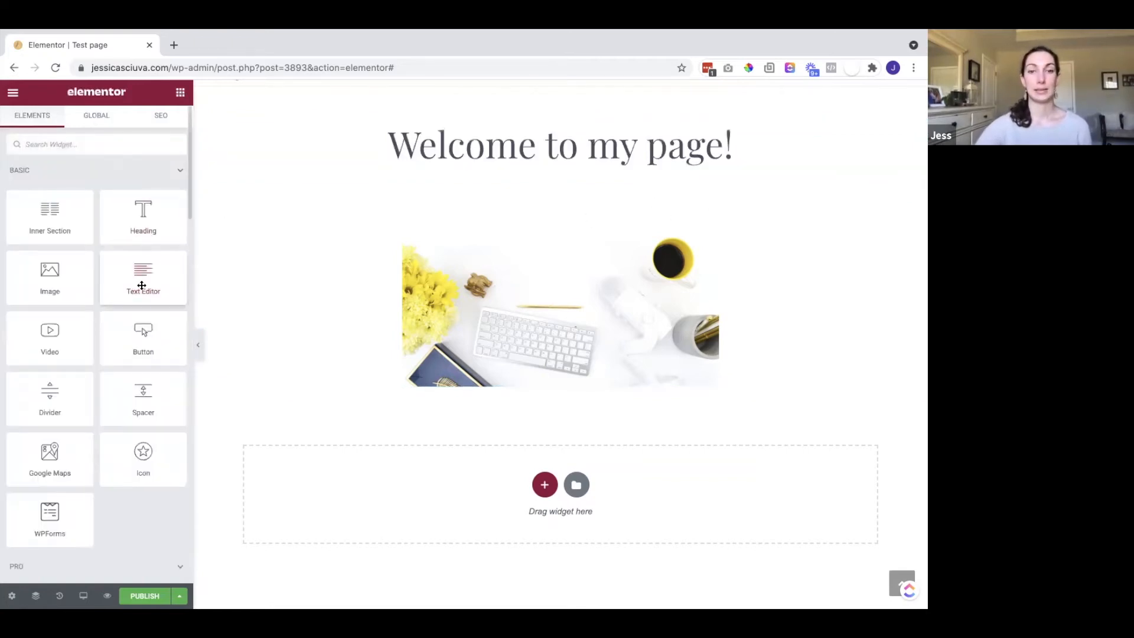
left_click_drag(150, 227, 501, 392)
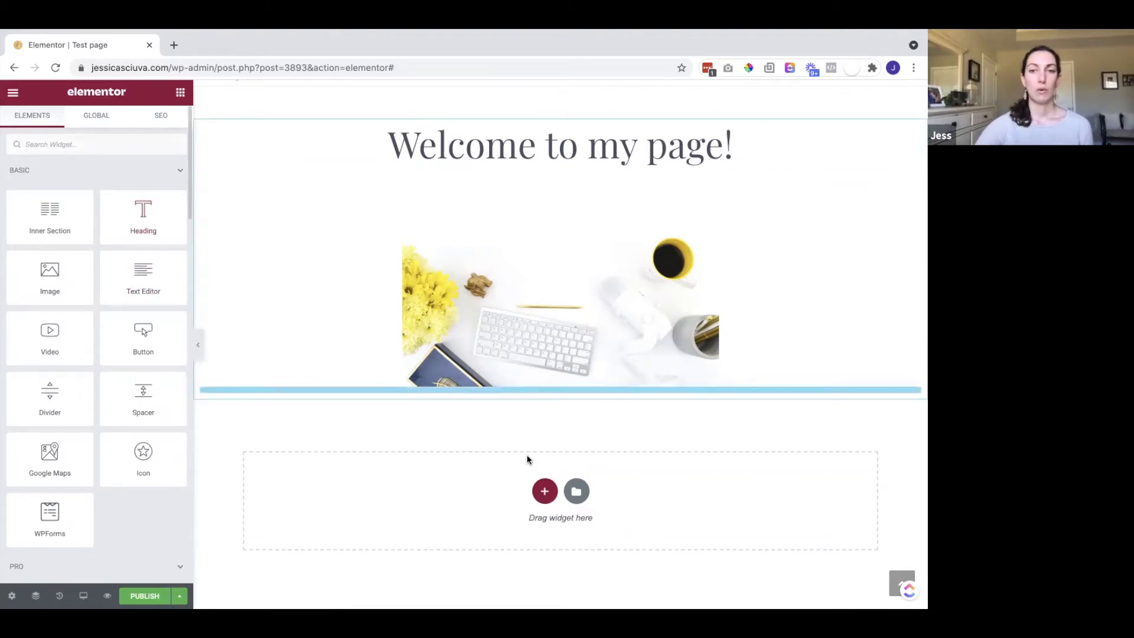
Add a two-column section at the page bottom with a Text Editor in the right column
scroll(527, 455, "down", 1)
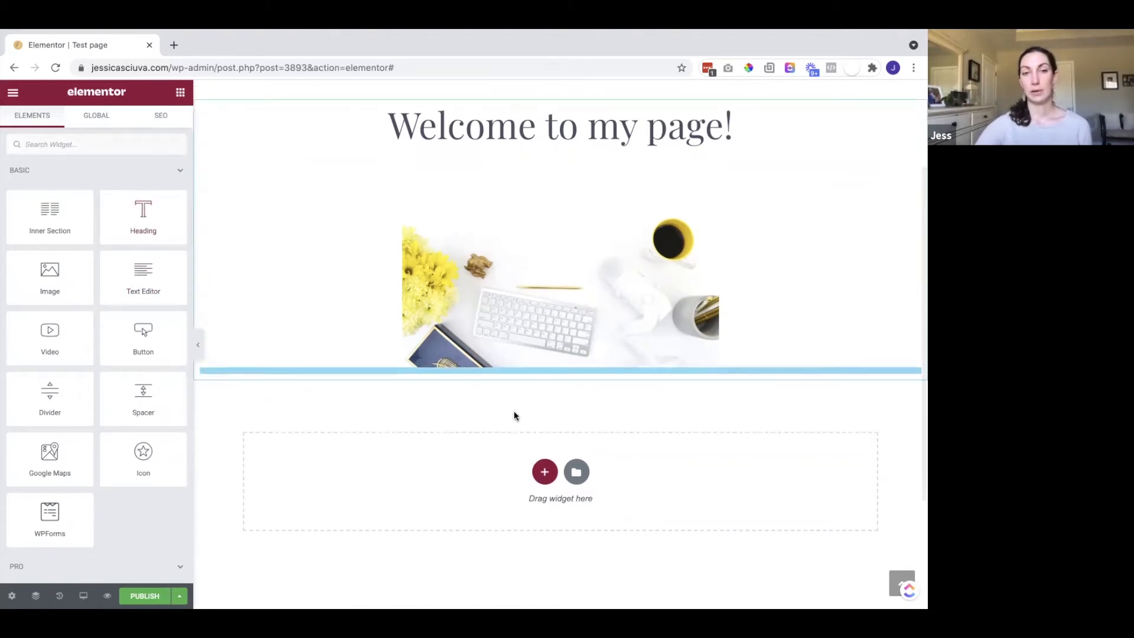
scroll(456, 474, "down", 1)
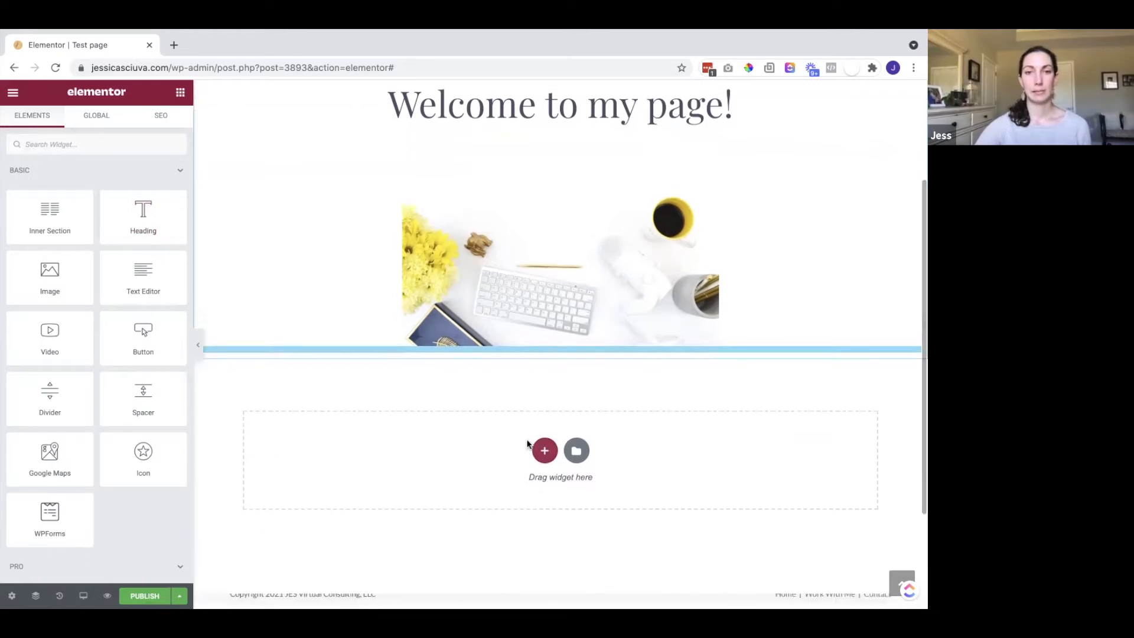
left_click(544, 450)
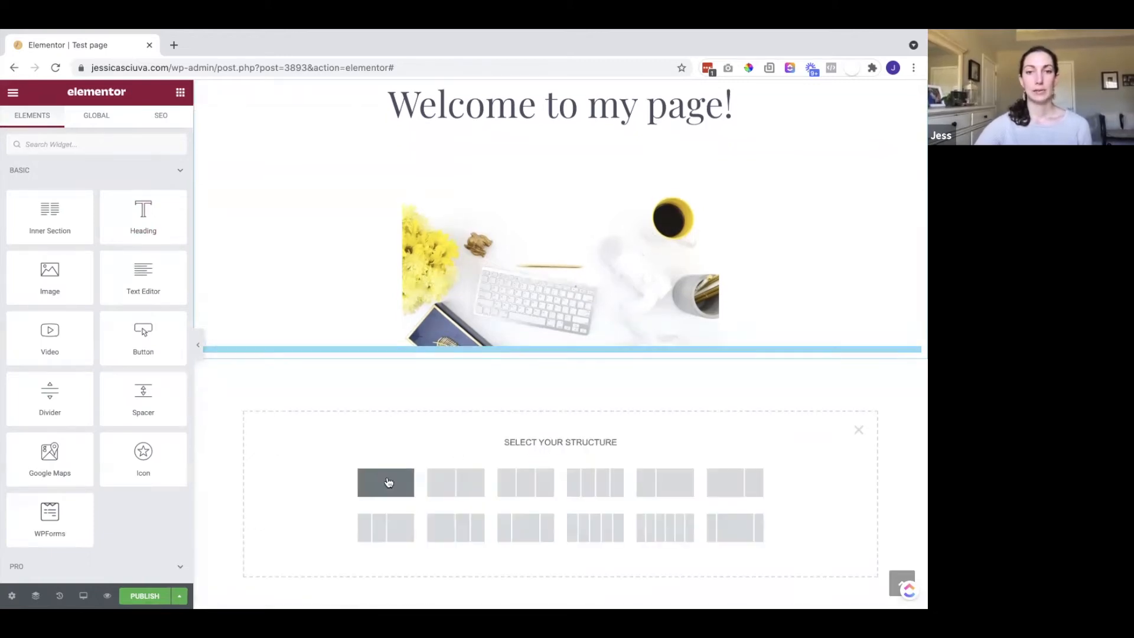
left_click(455, 485)
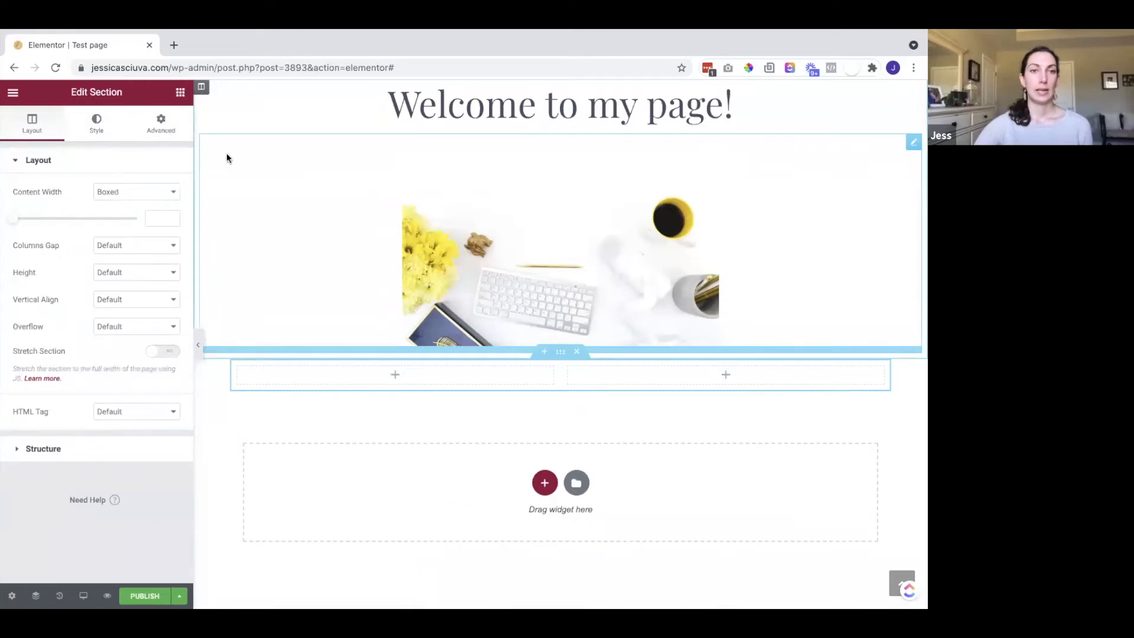
left_click(180, 92)
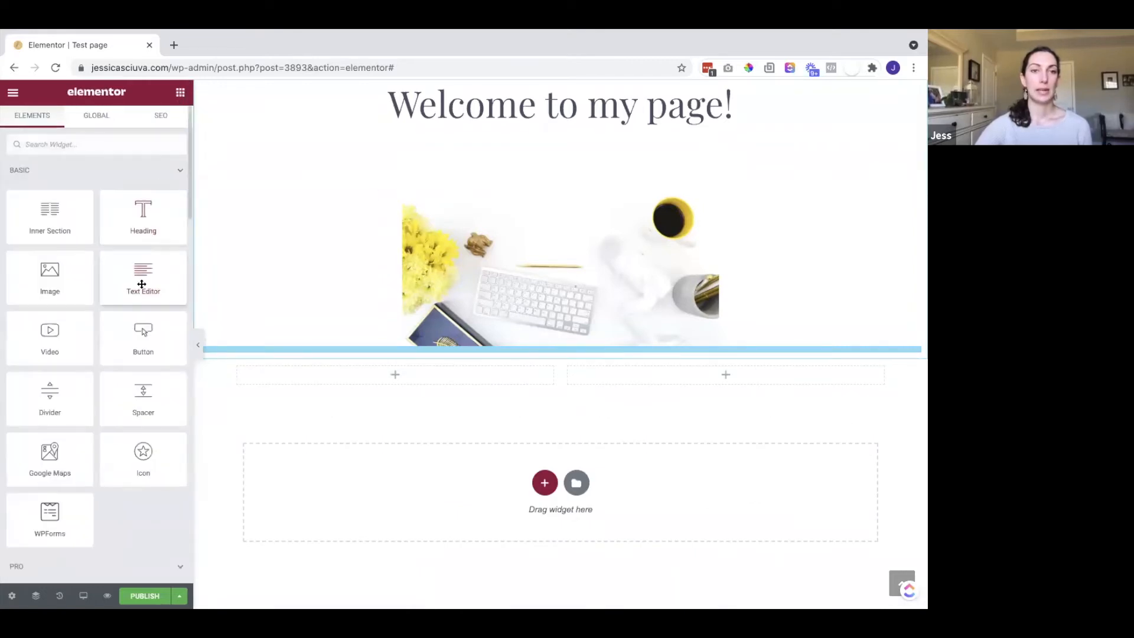
left_click_drag(142, 284, 645, 374)
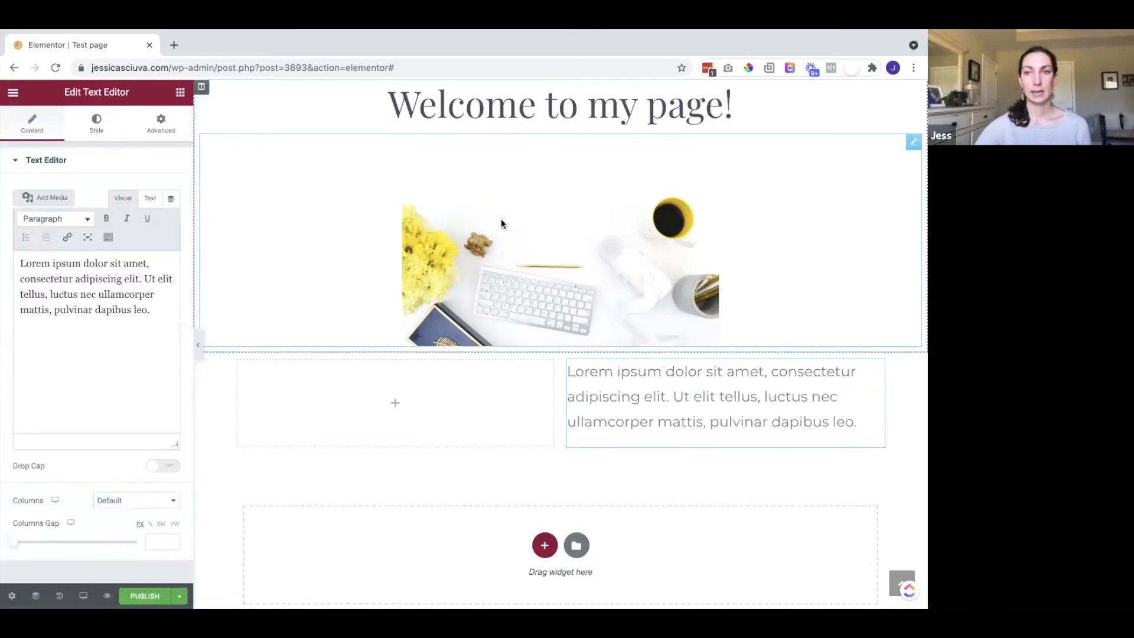
Move the desk photo into the left column and widen it to 100
left_click_drag(913, 142, 435, 217)
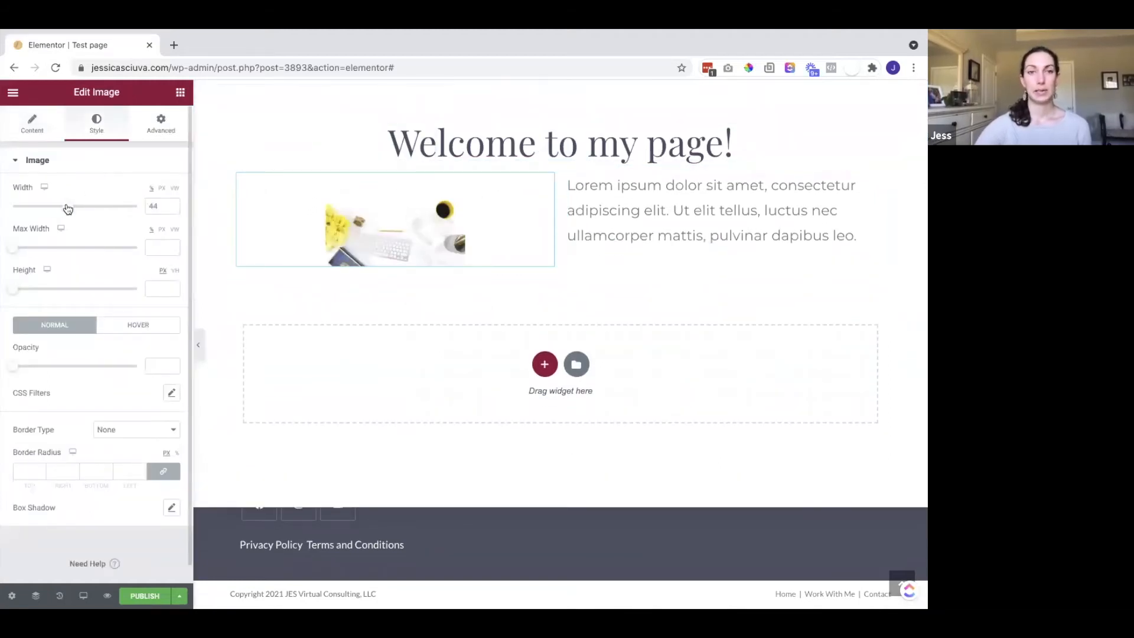
left_click_drag(69, 208, 141, 218)
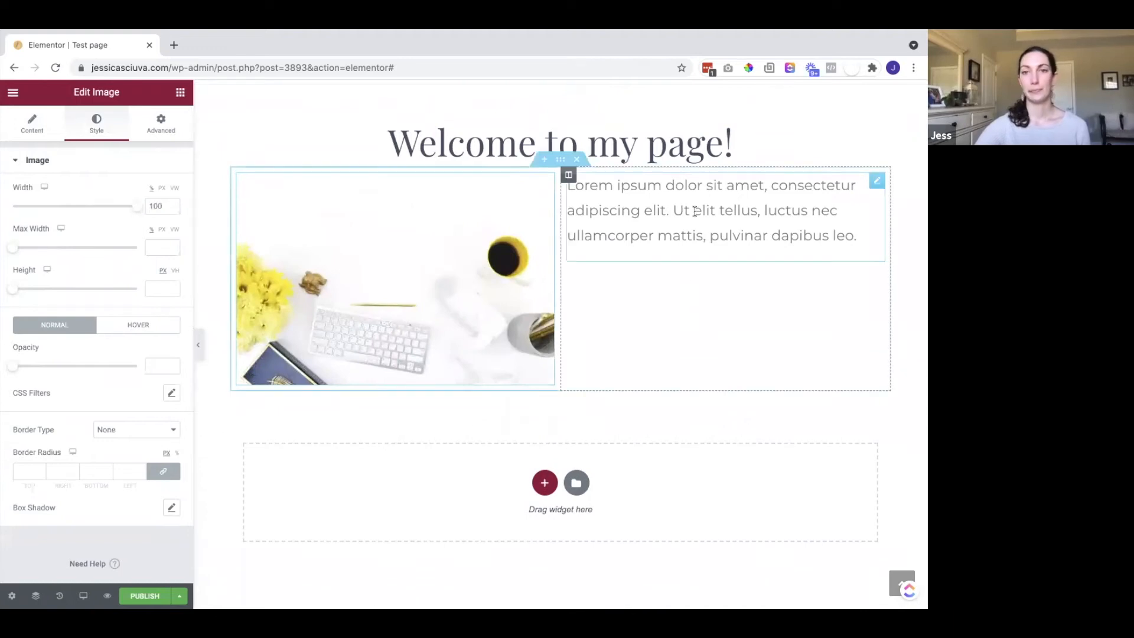
left_click(695, 258)
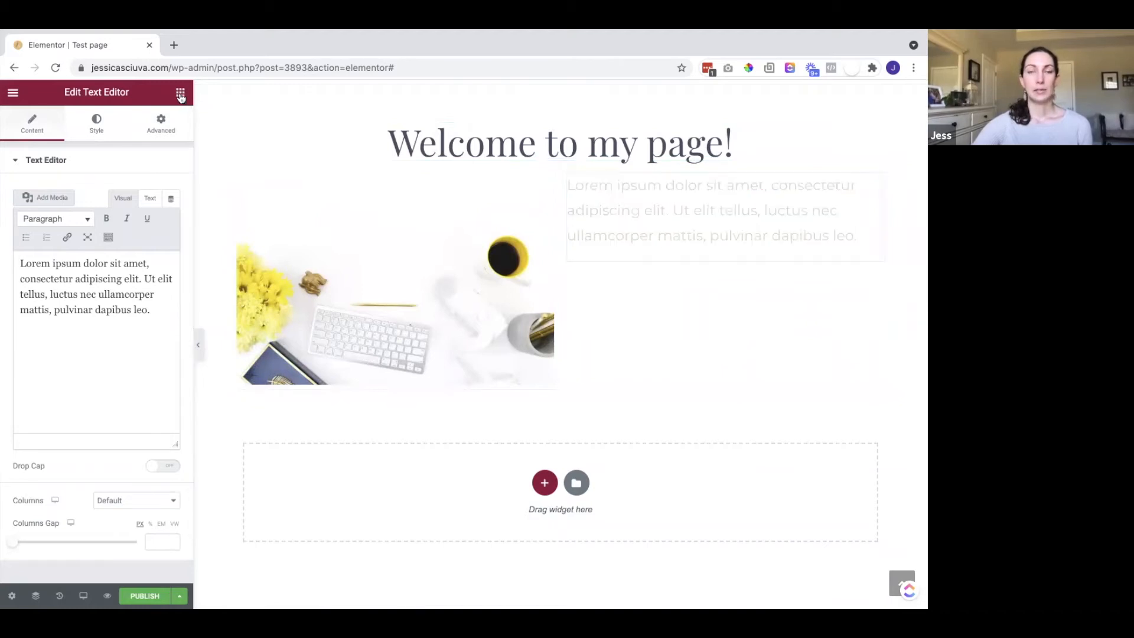
left_click(181, 94)
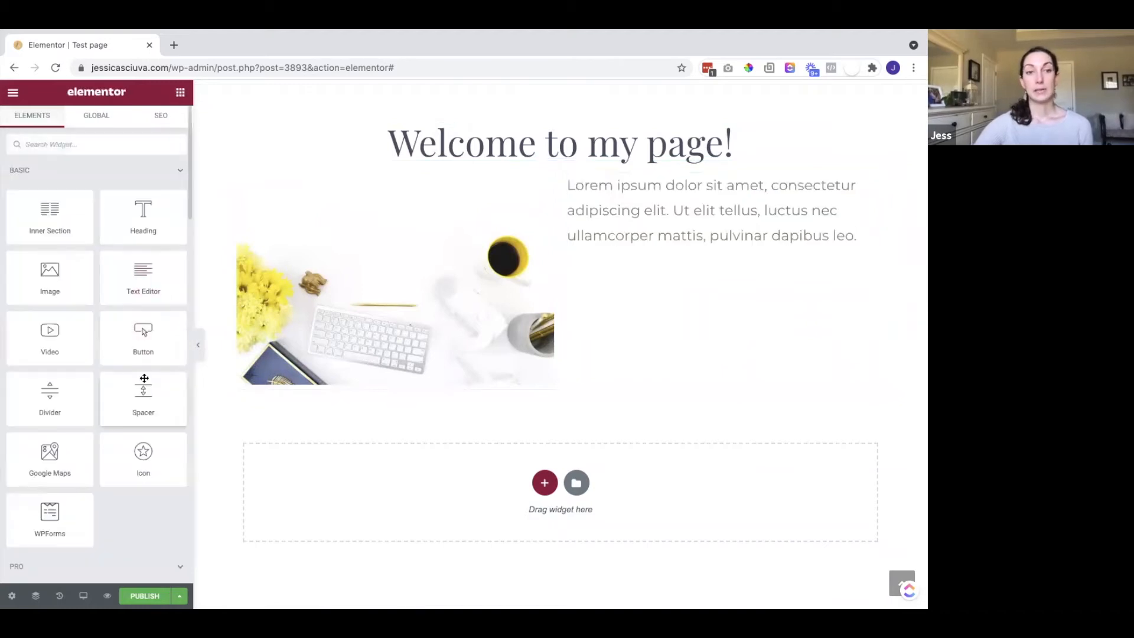
Add a Spacer of height 81 below the heading
left_click_drag(576, 144, 570, 155)
left_click_drag(23, 213, 26, 210)
left_click(180, 95)
Add a Divider under the heading with width 70 and centre alignment
left_click_drag(52, 395, 551, 157)
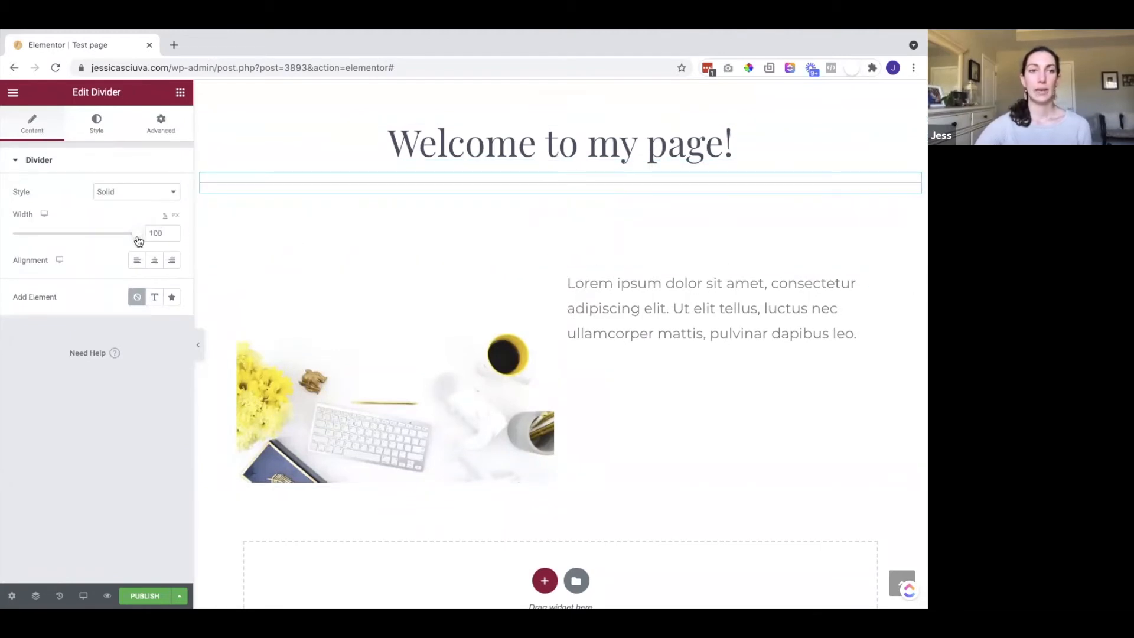
left_click_drag(136, 239, 100, 246)
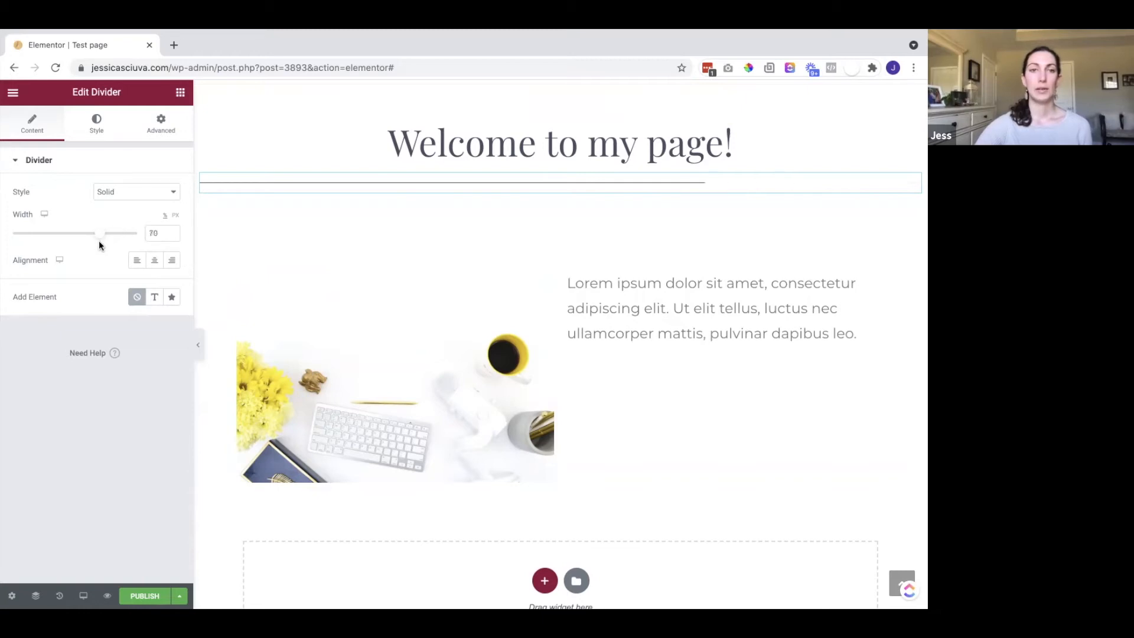
left_click(152, 262)
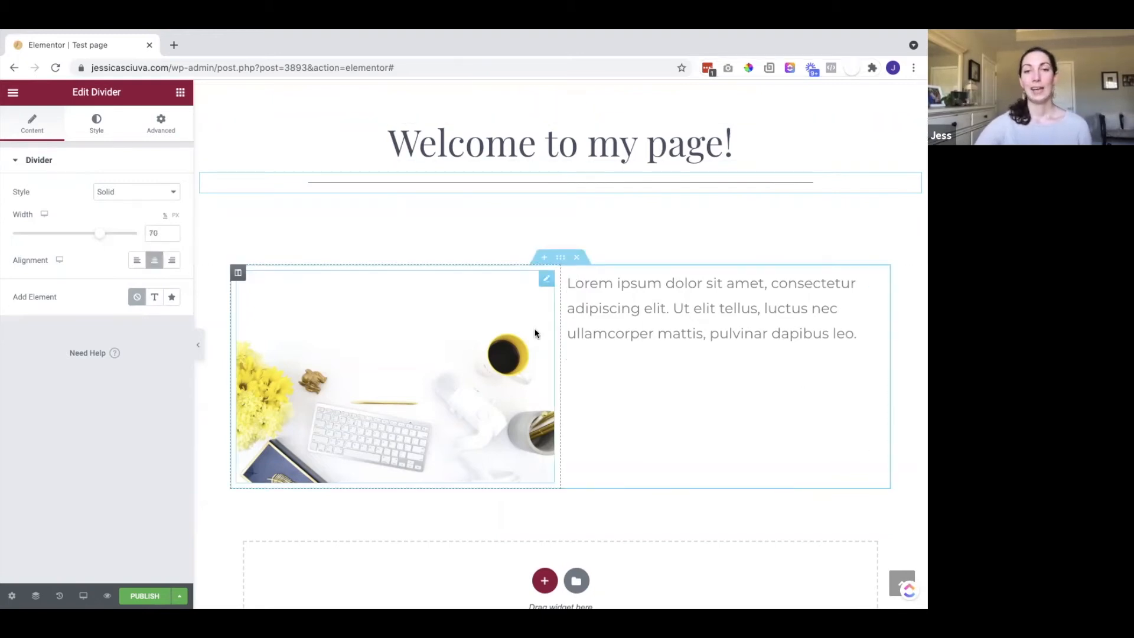
scroll(534, 329, "down", 2)
scroll(542, 156, "up", 3)
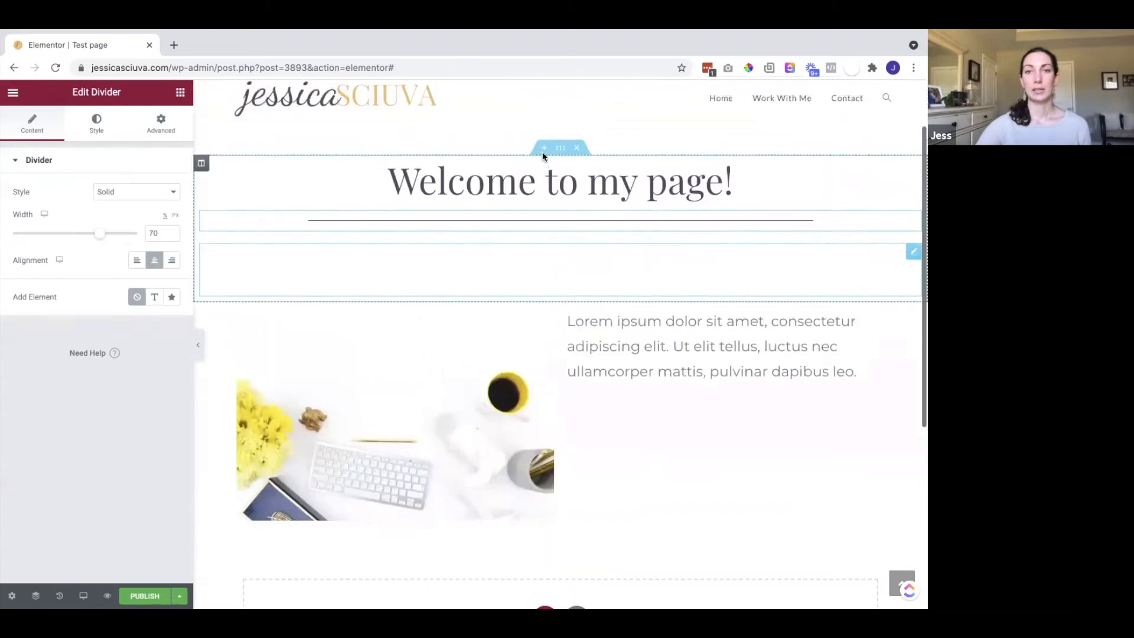
scroll(597, 334, "down", 2)
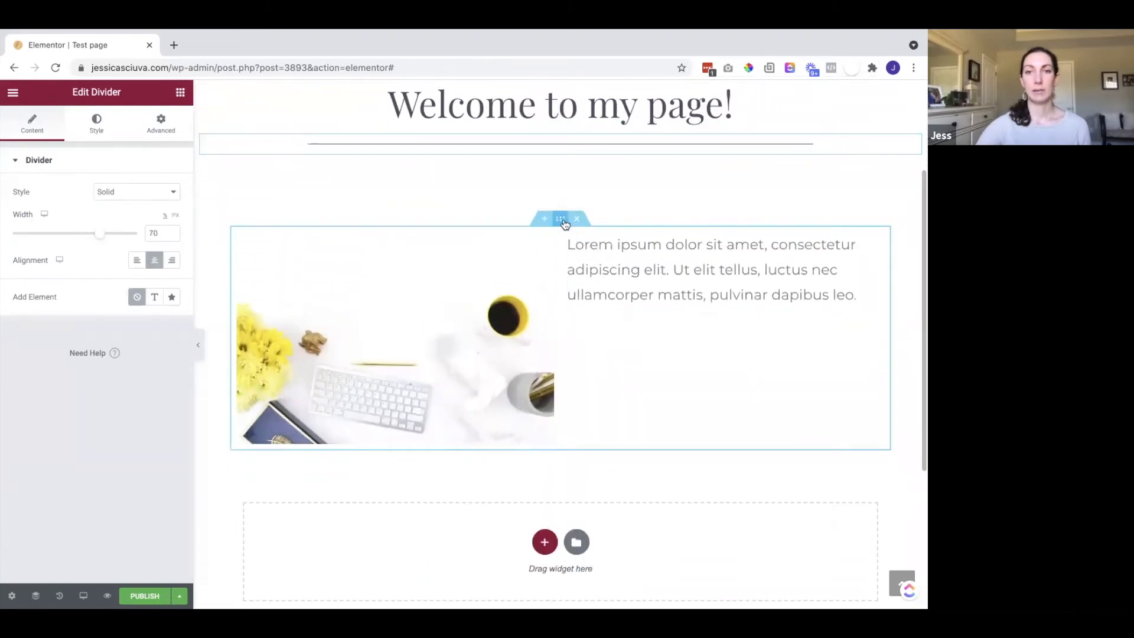
Give the image-and-text section a classic background of dark slate Saved Color #18
left_click(560, 218)
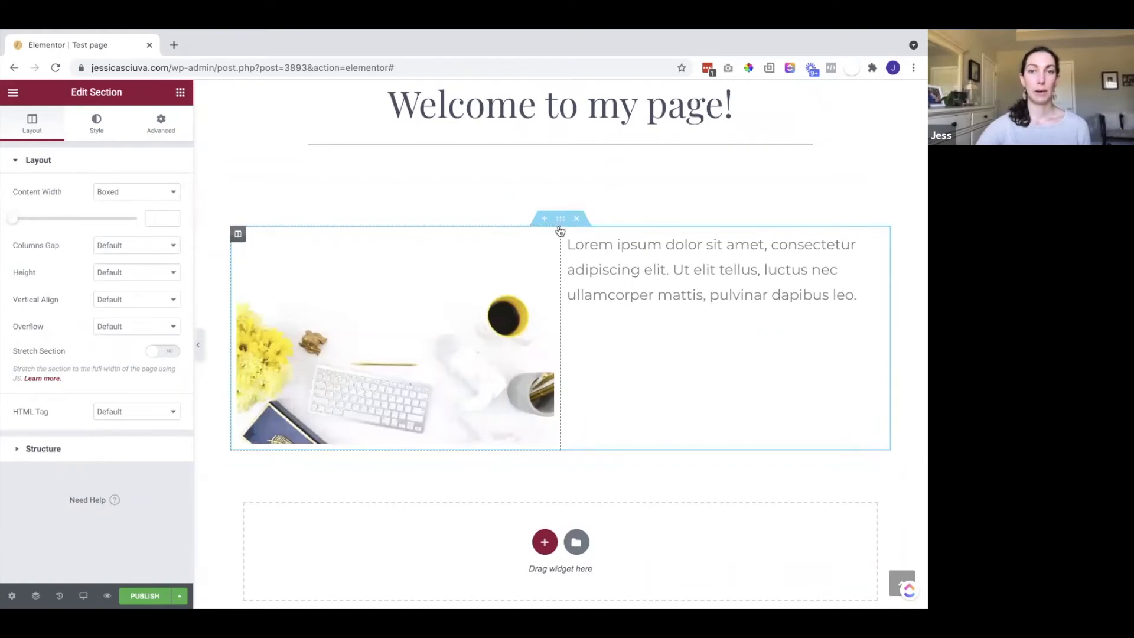
left_click(96, 122)
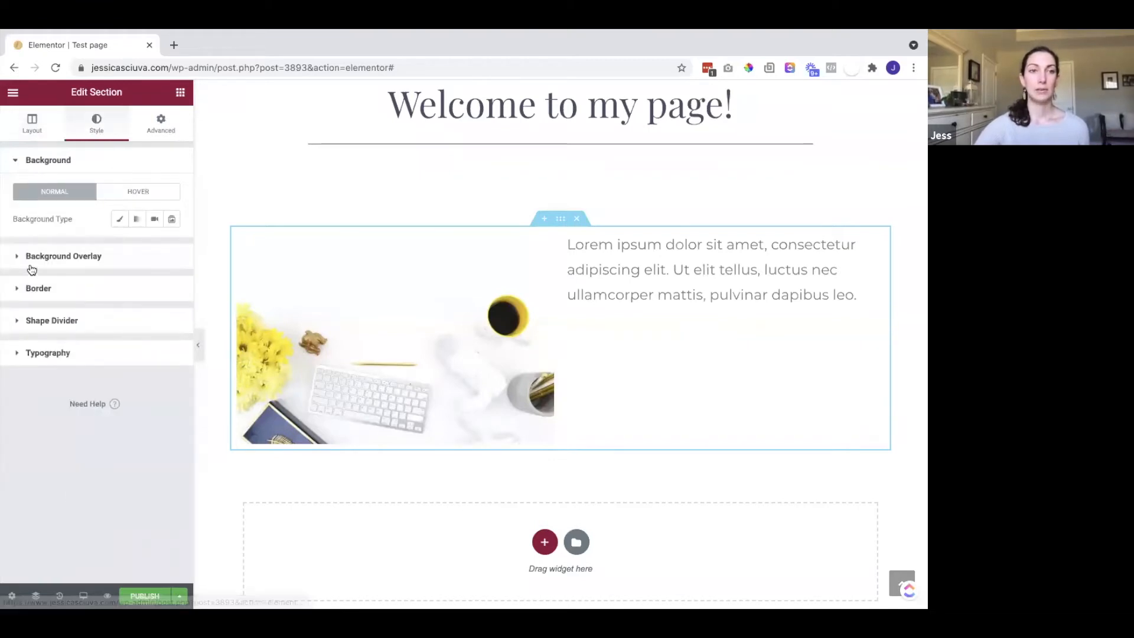
left_click(118, 220)
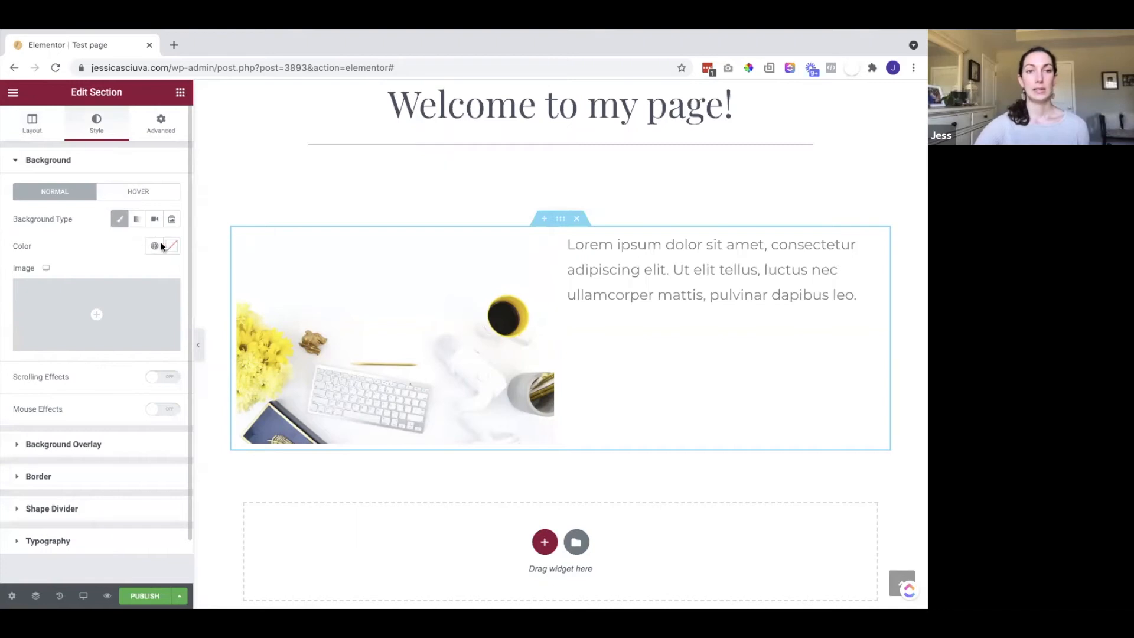
left_click(168, 246)
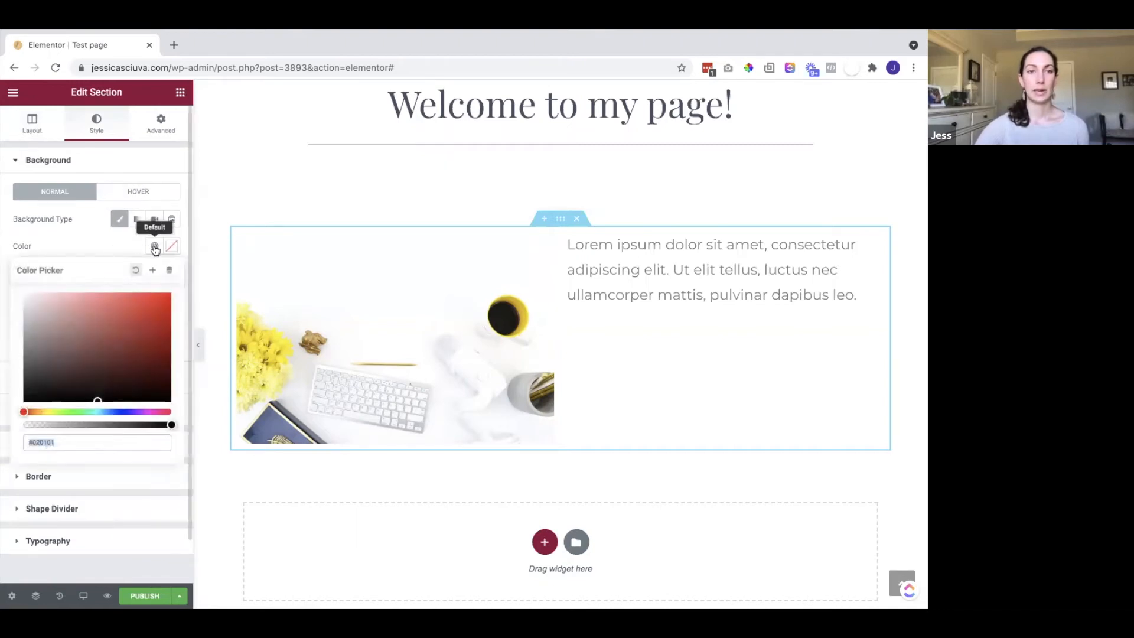
left_click(154, 247)
scroll(81, 398, "down", 5)
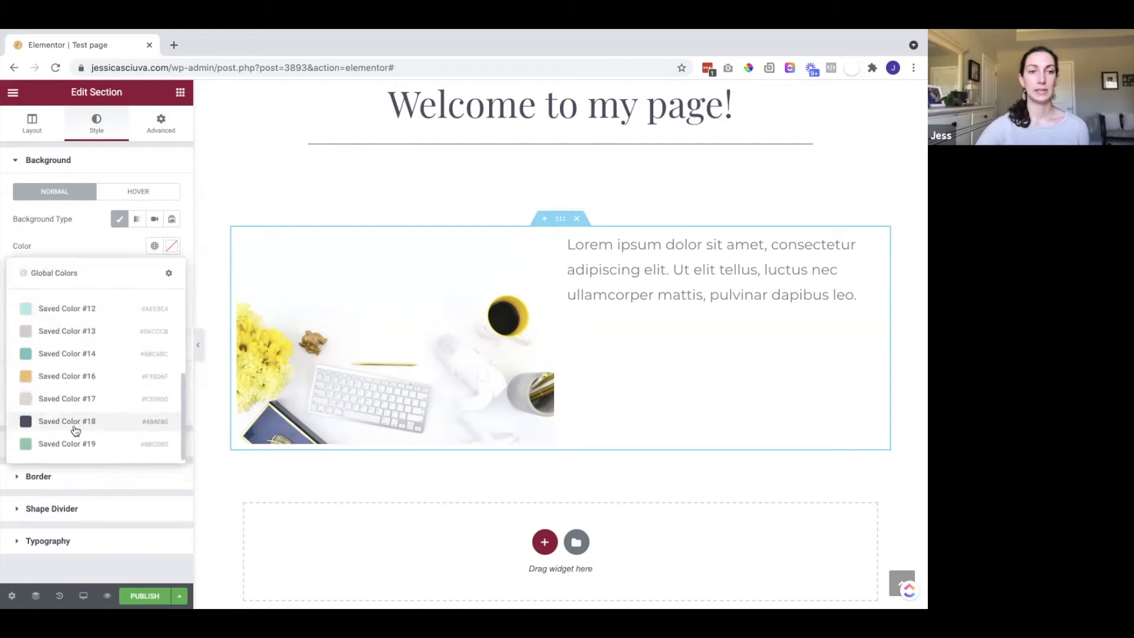
left_click(67, 421)
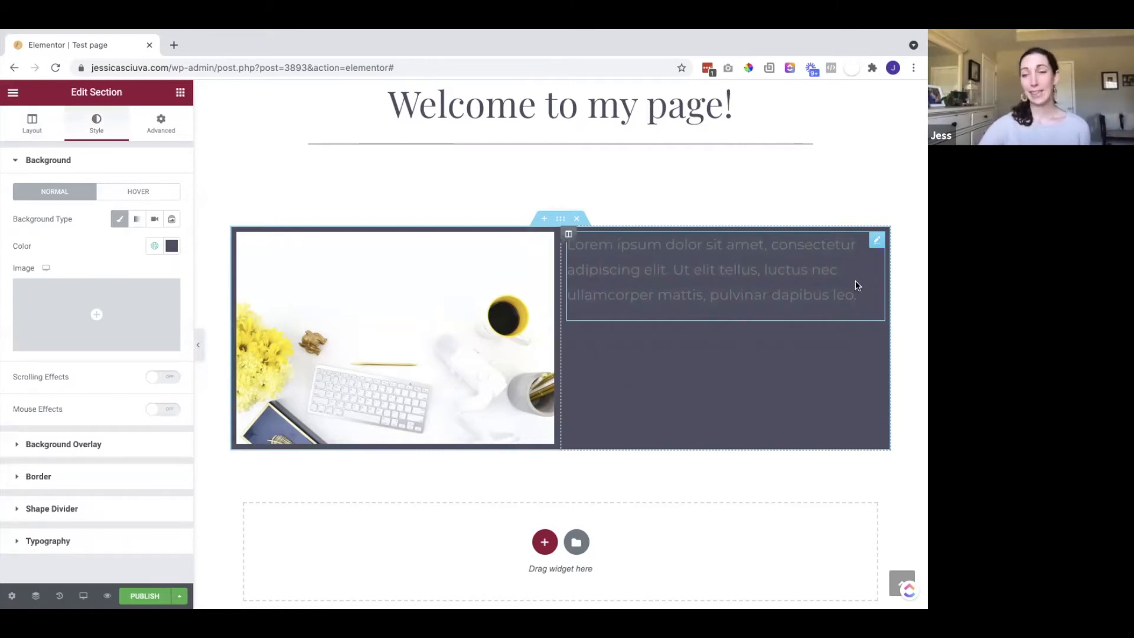
Set the Lorem ipsum text colour to #FFFFFF
left_click(803, 285)
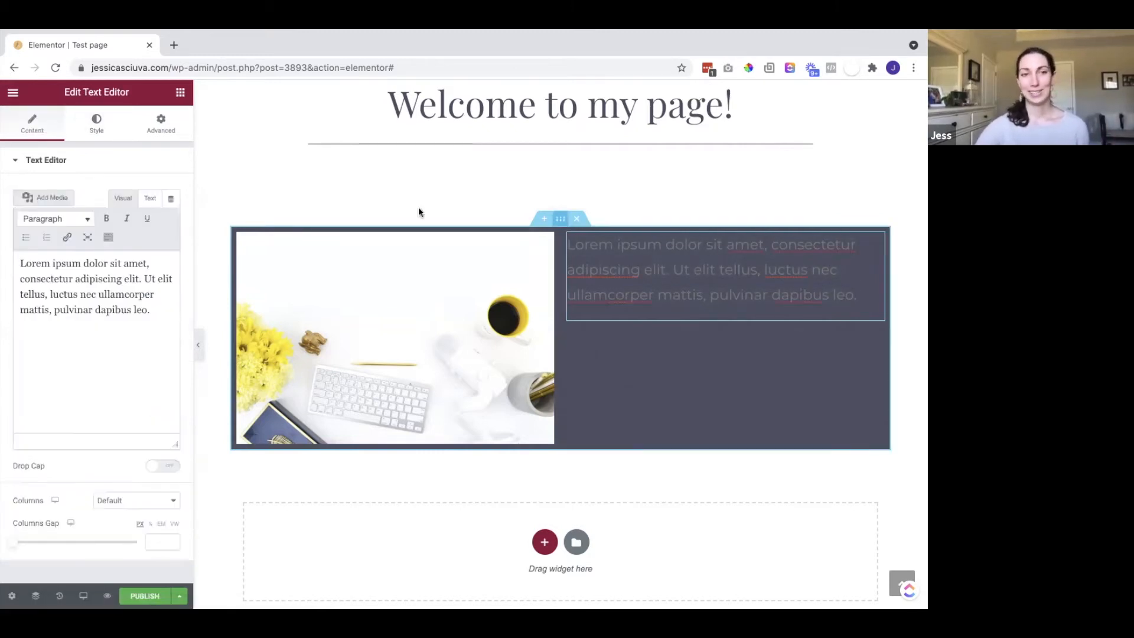
left_click(98, 125)
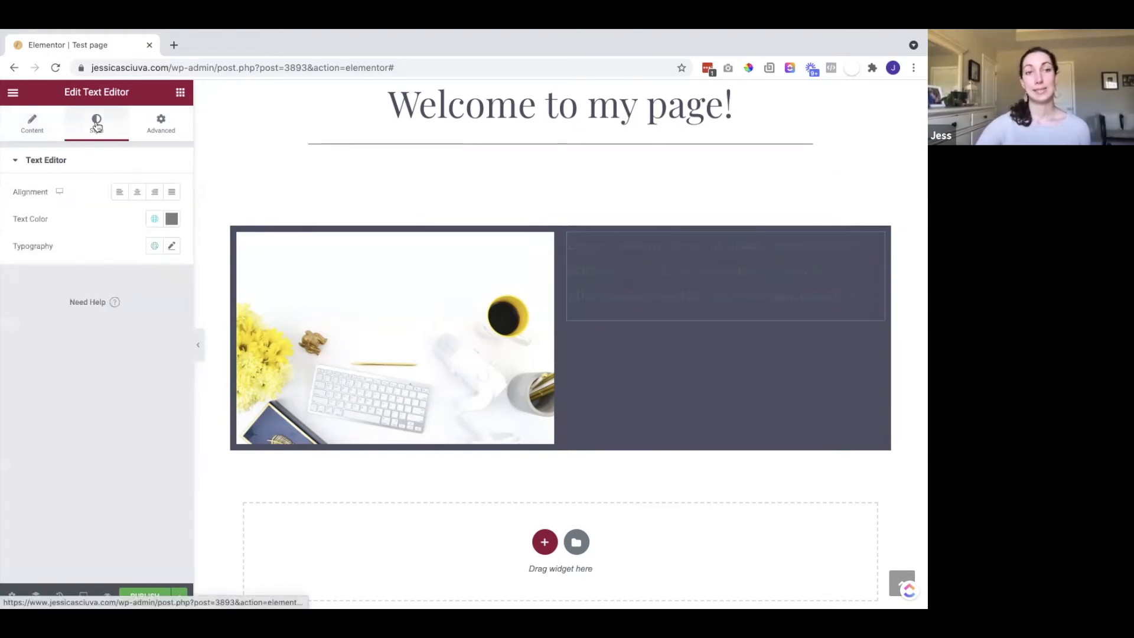
left_click(171, 221)
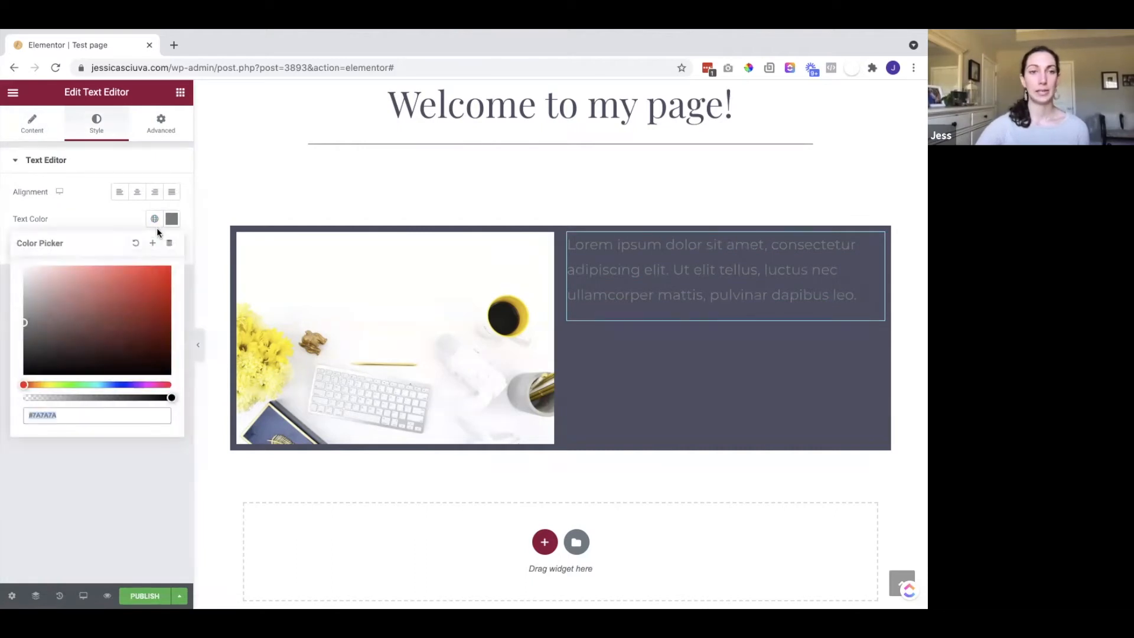
type("#FFFFFF")
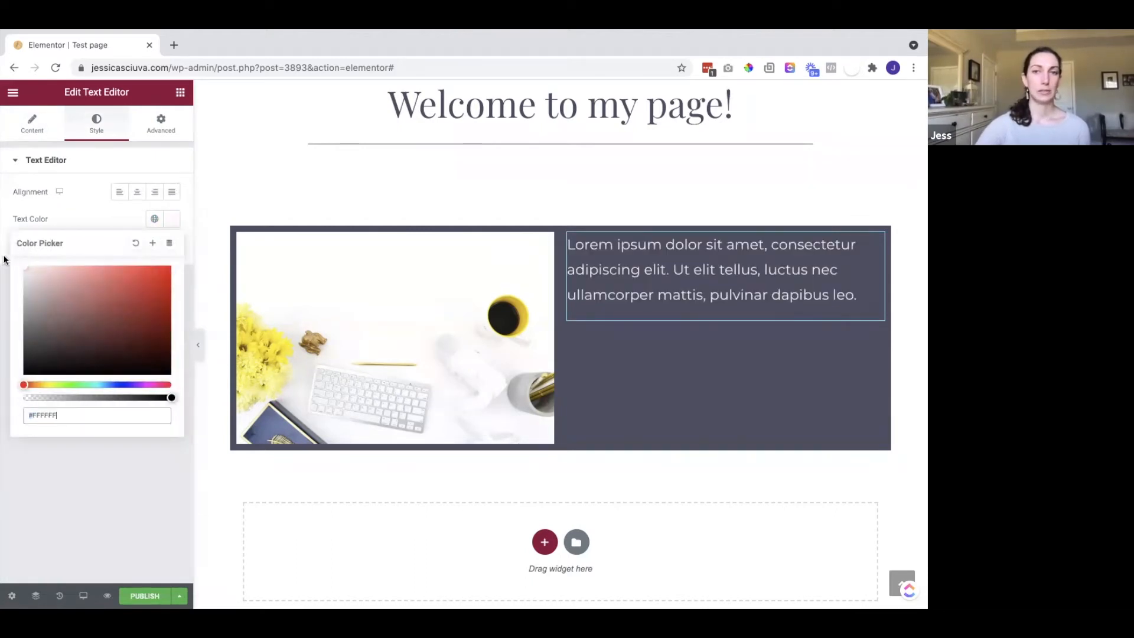
left_click(55, 216)
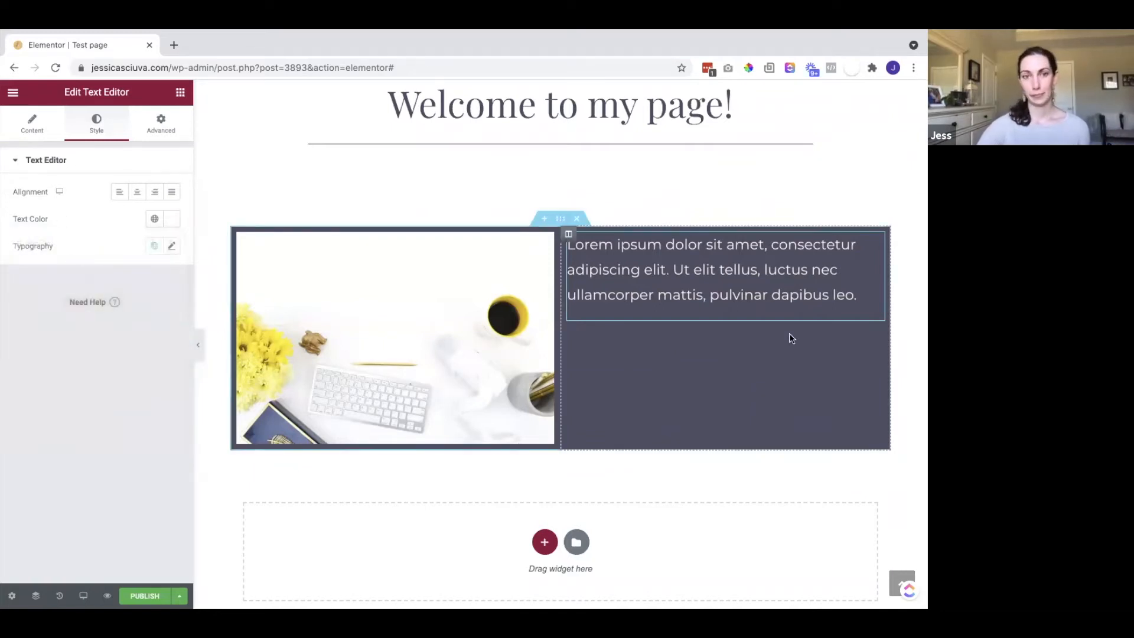
scroll(494, 584, "down", 3)
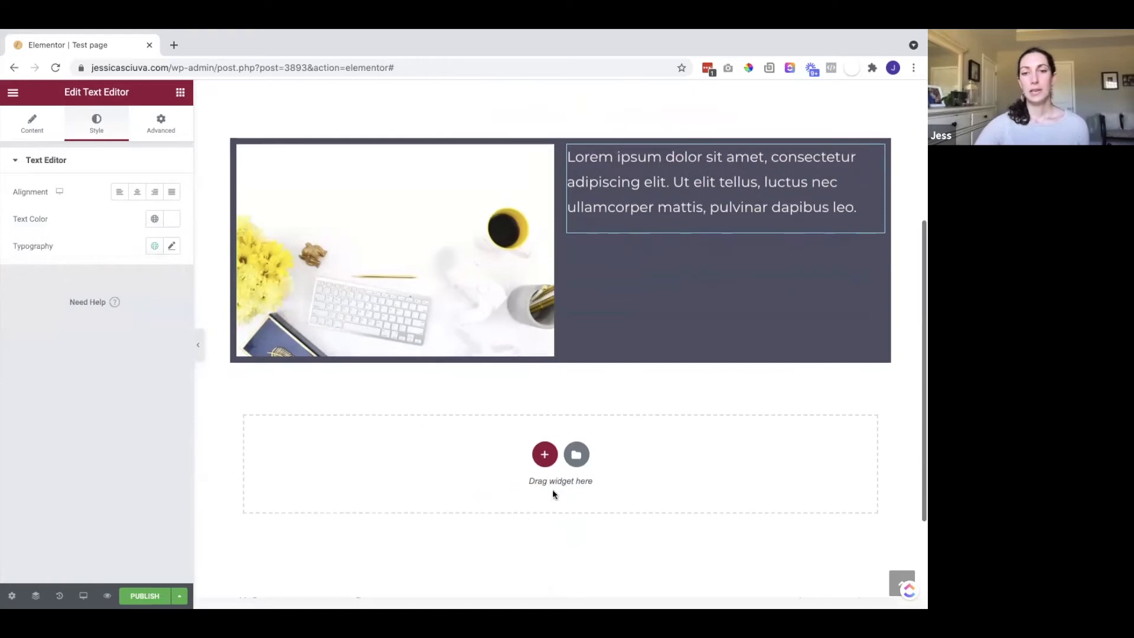
Add an empty two-column section below the dark image section
left_click(543, 456)
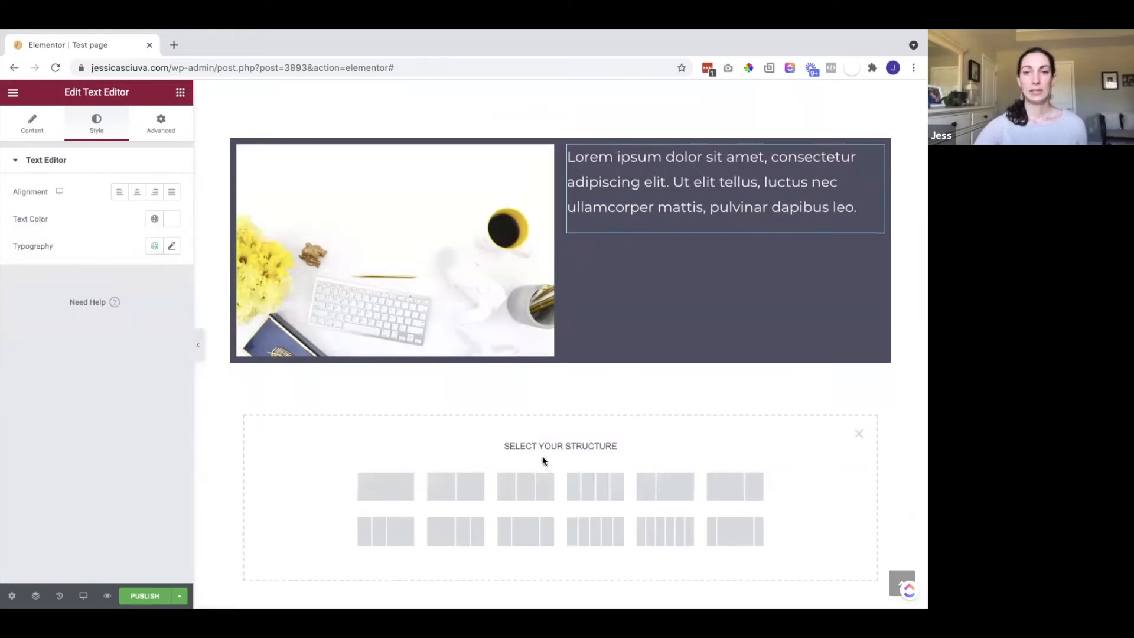
left_click(442, 488)
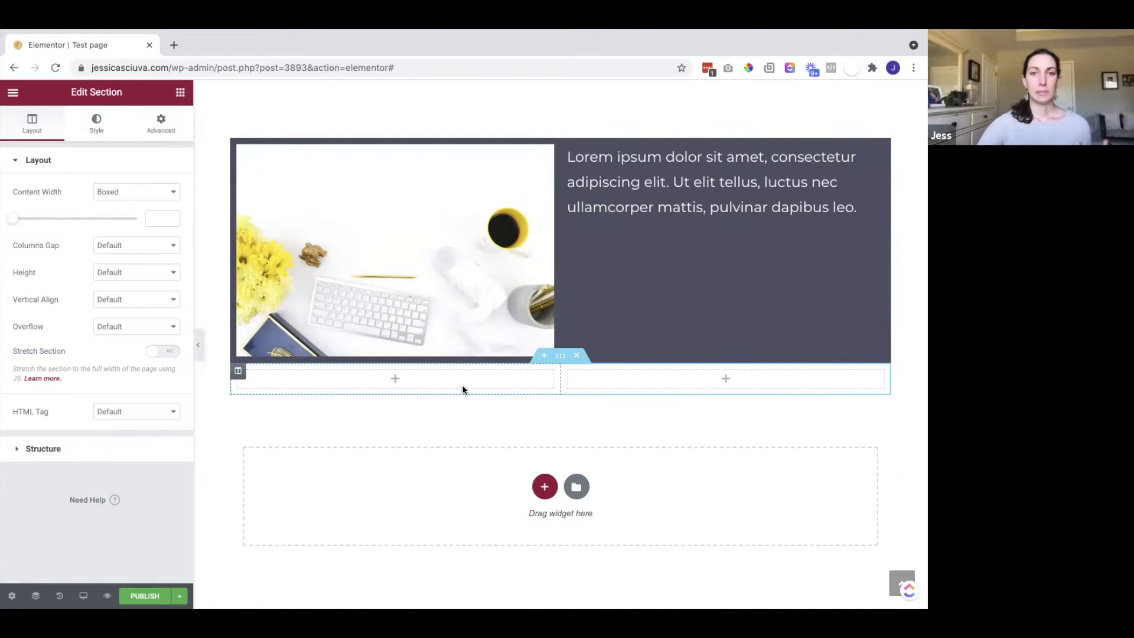
left_click(176, 94)
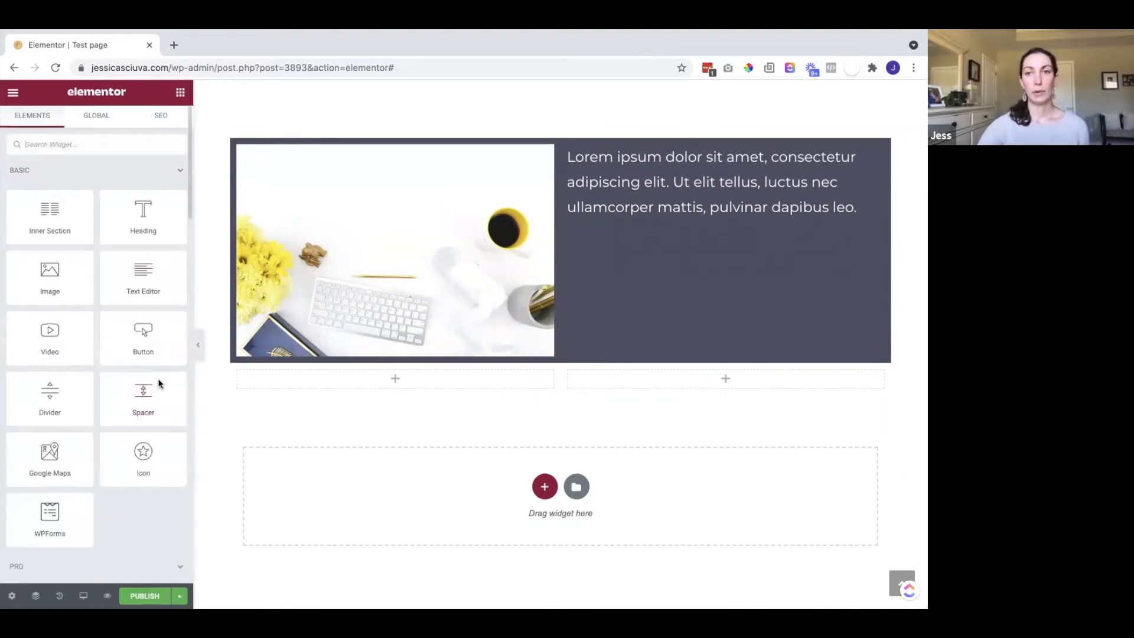
scroll(606, 334, "up", 1)
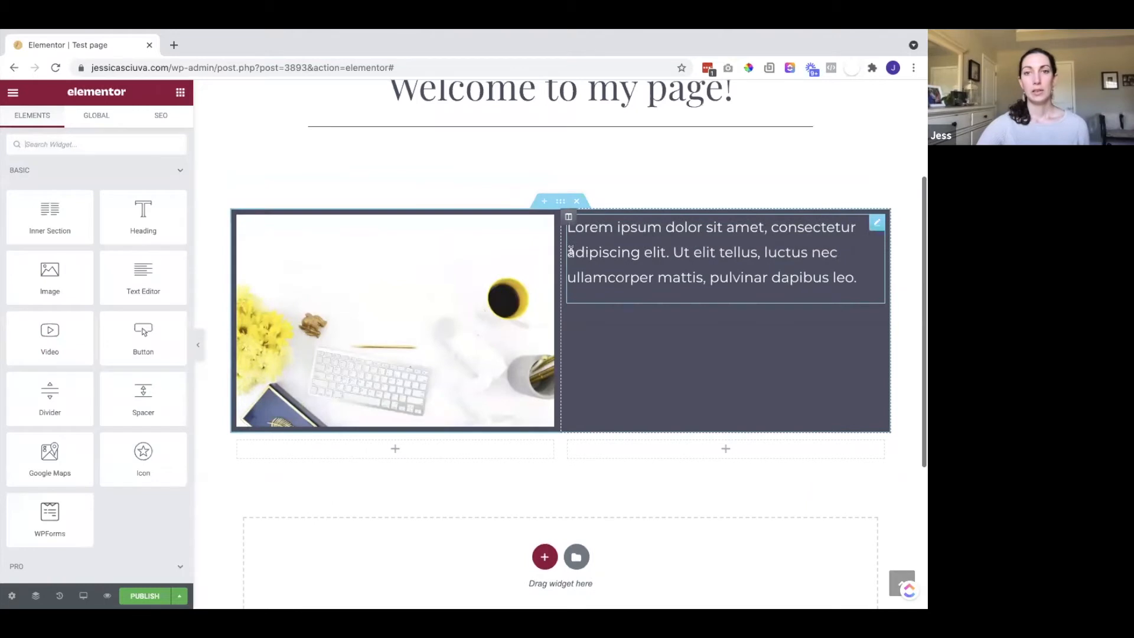
Unlink the image section's margins and set top to 0 and bottom to 42 px
left_click(561, 202)
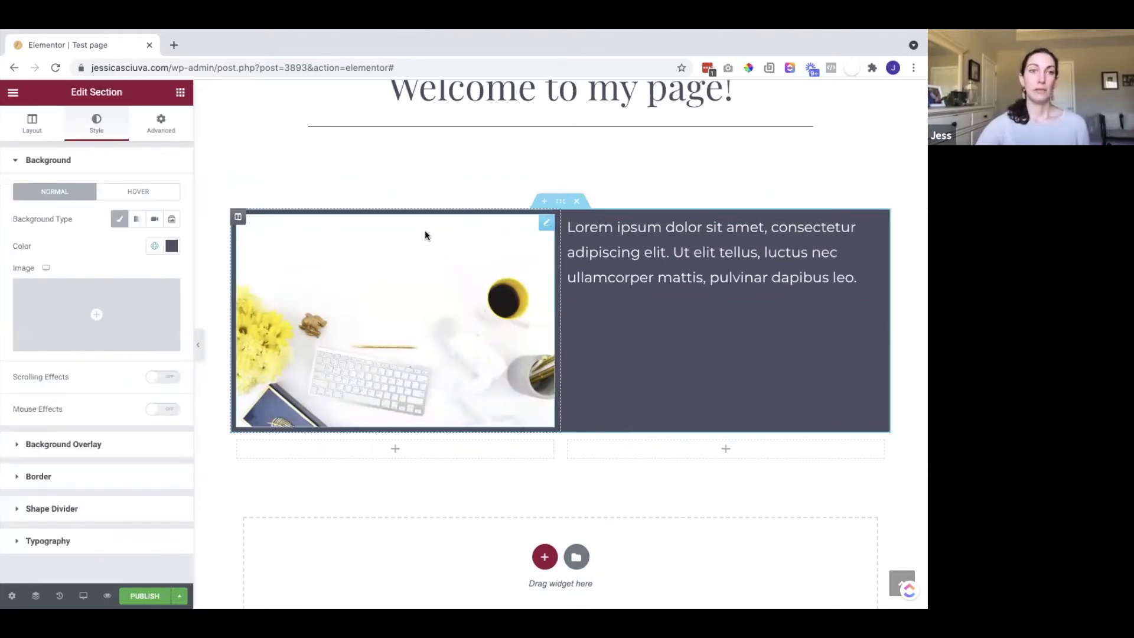
left_click(154, 135)
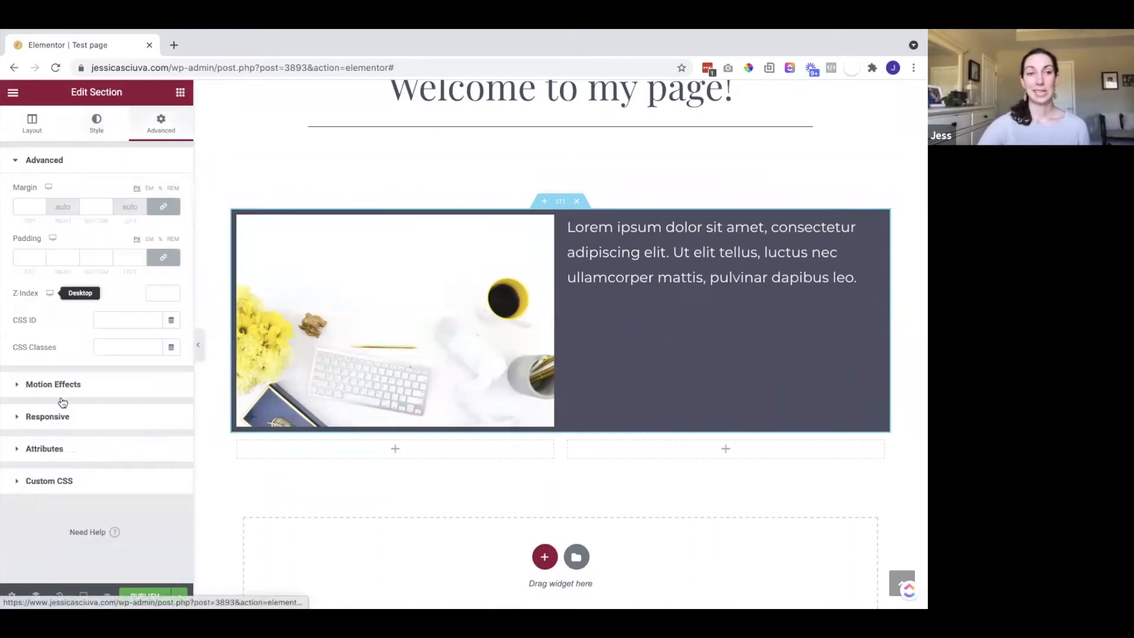
left_click(162, 207)
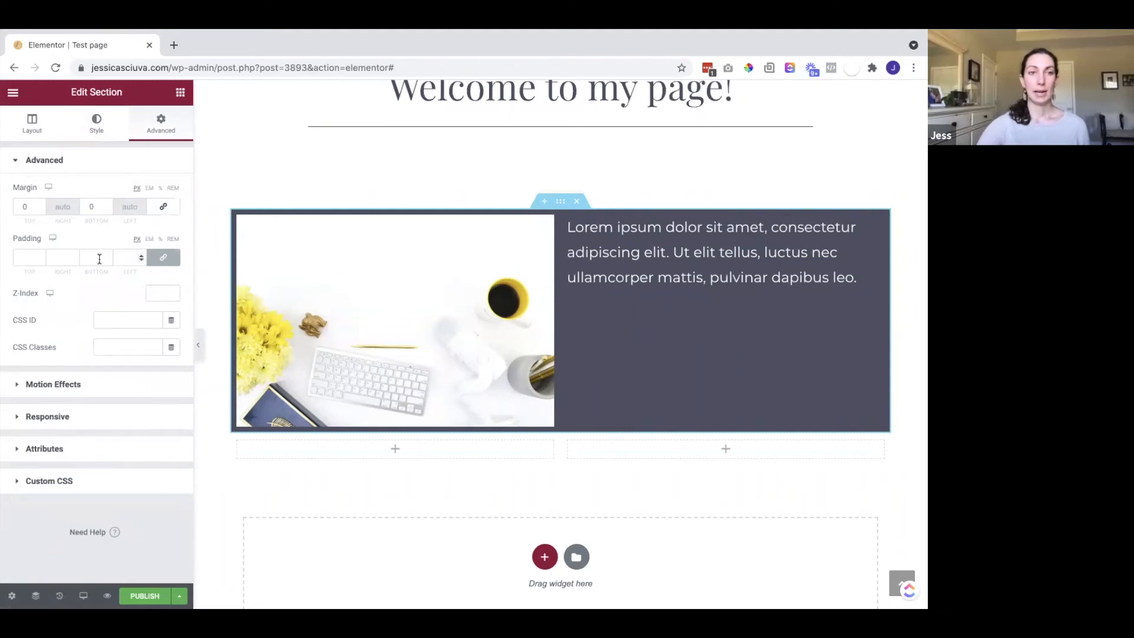
left_click(106, 203)
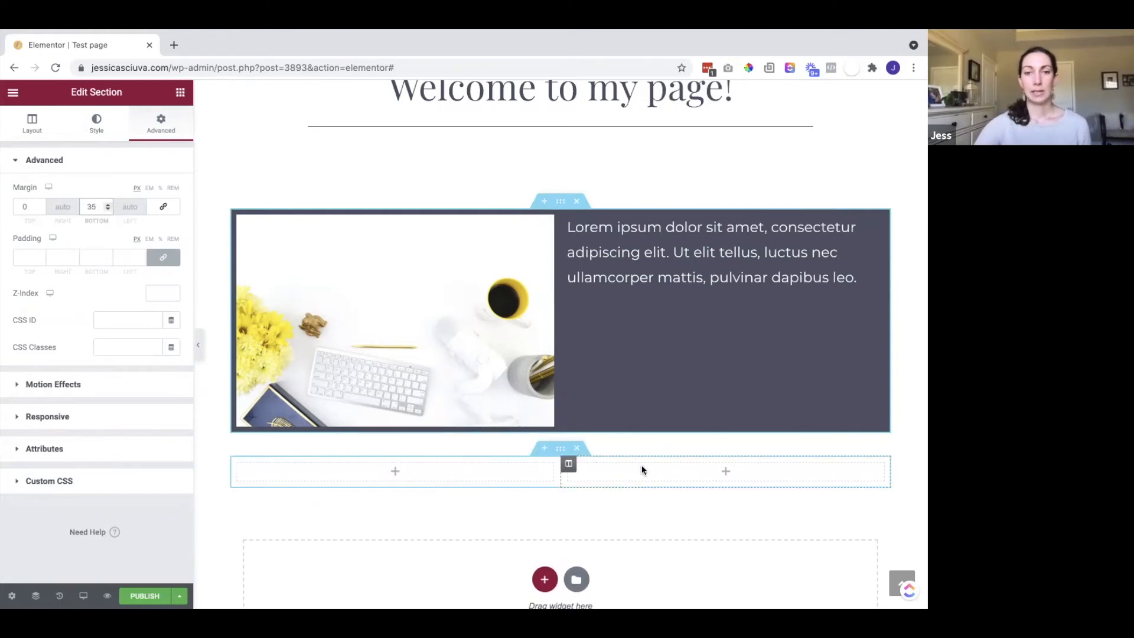
left_click(105, 202)
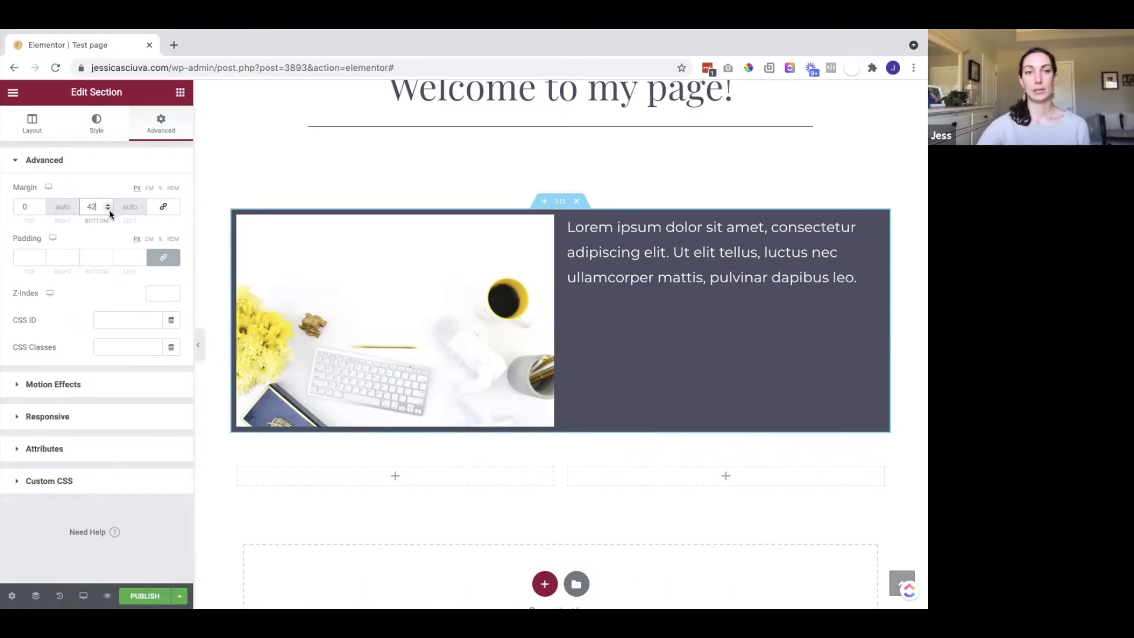
scroll(532, 364, "down", 3)
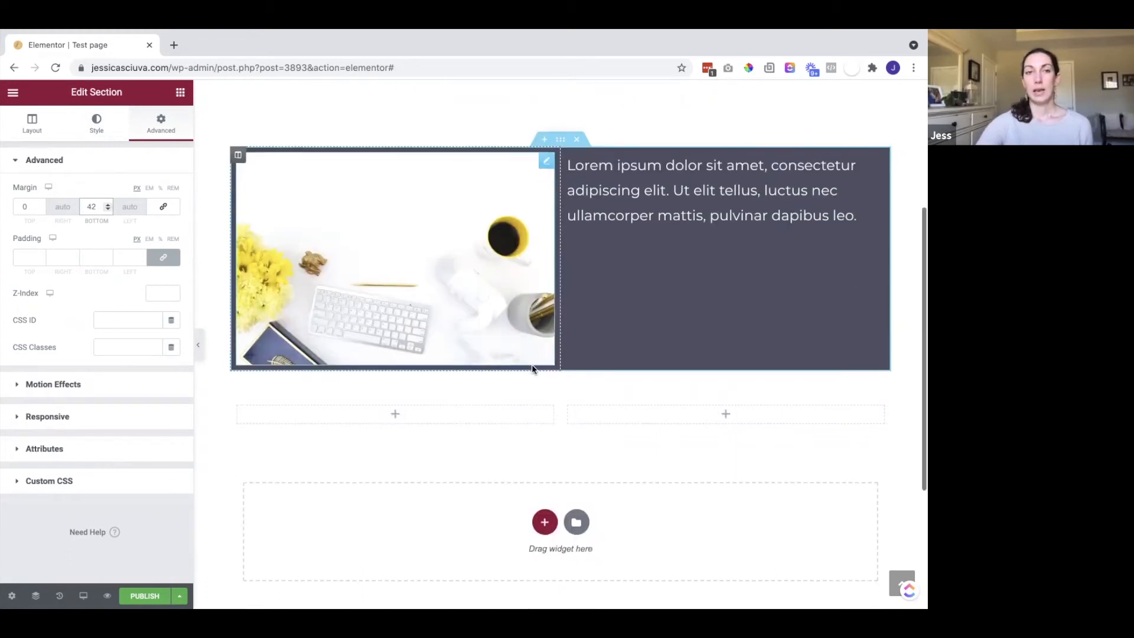
left_click(180, 94)
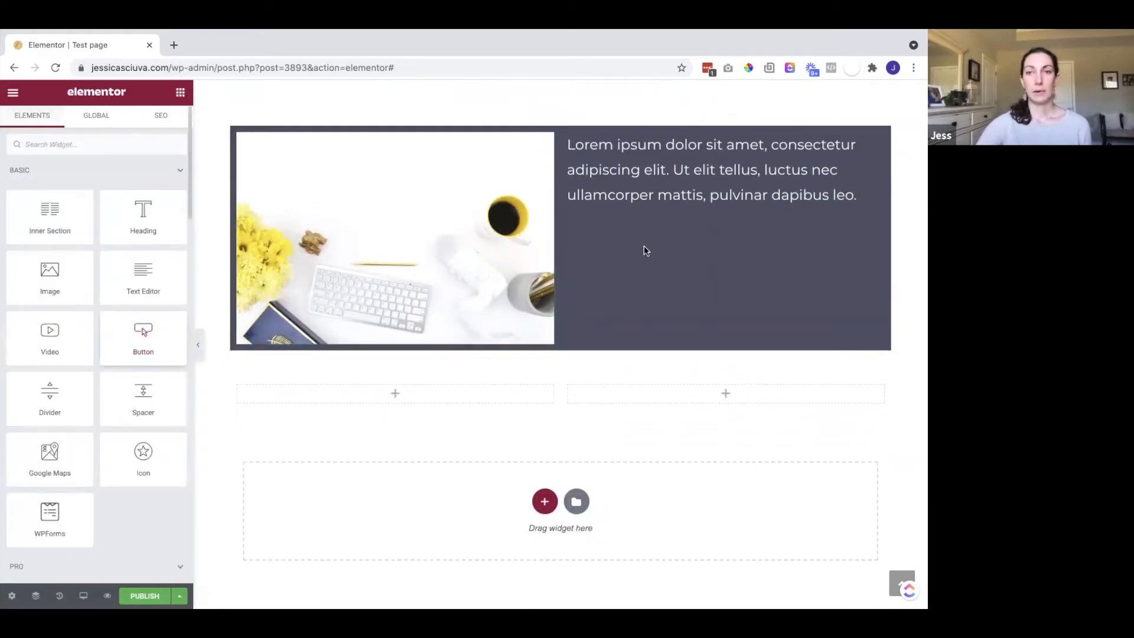
Add a centred, medium-size button labelled 'Learn More' below the paragraph
left_click_drag(725, 234, 723, 222)
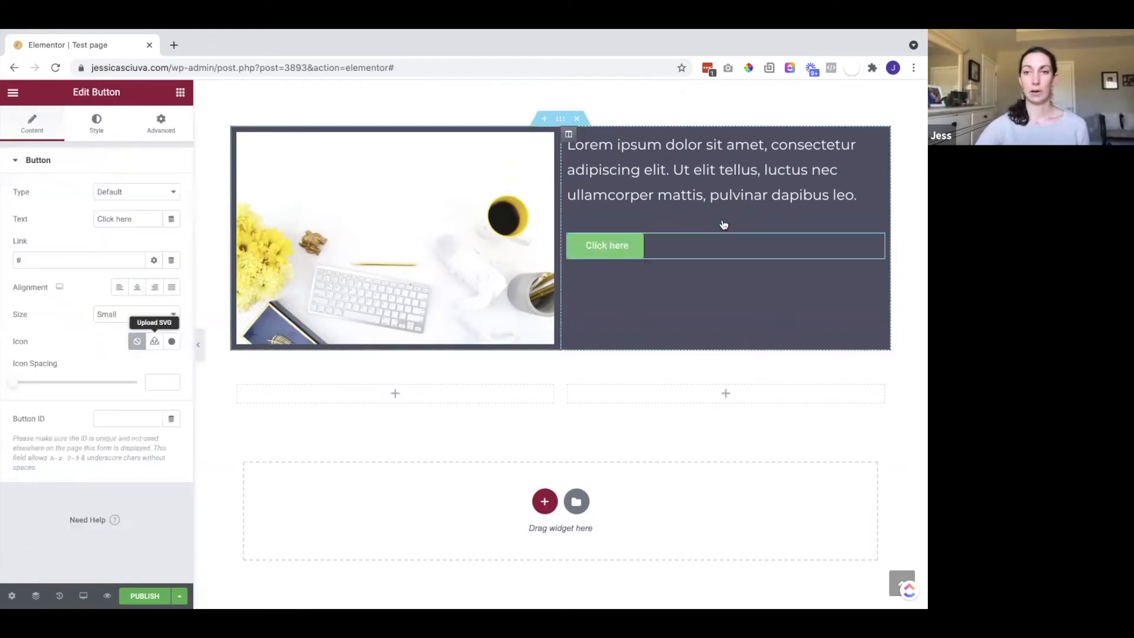
left_click(137, 288)
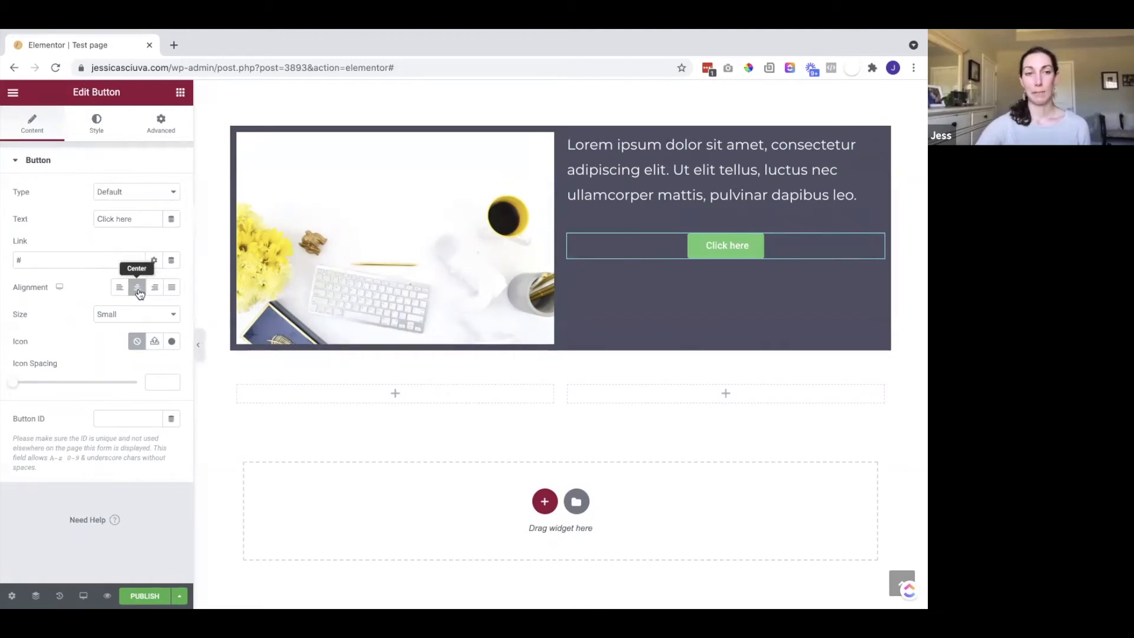
left_click(122, 314)
left_click(118, 323)
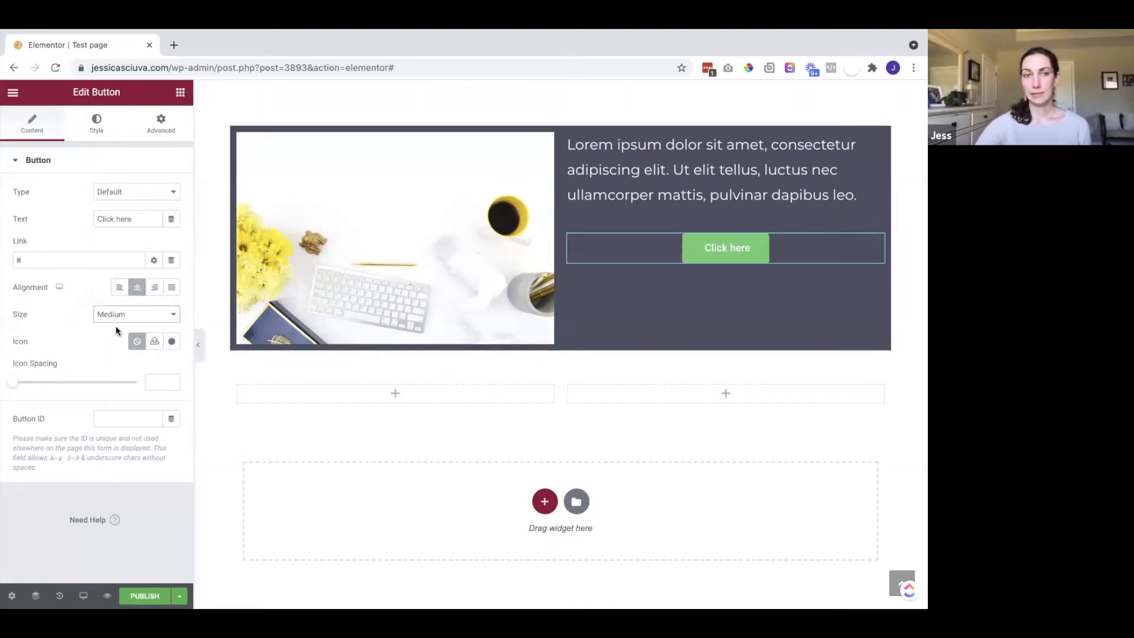
left_click(31, 260)
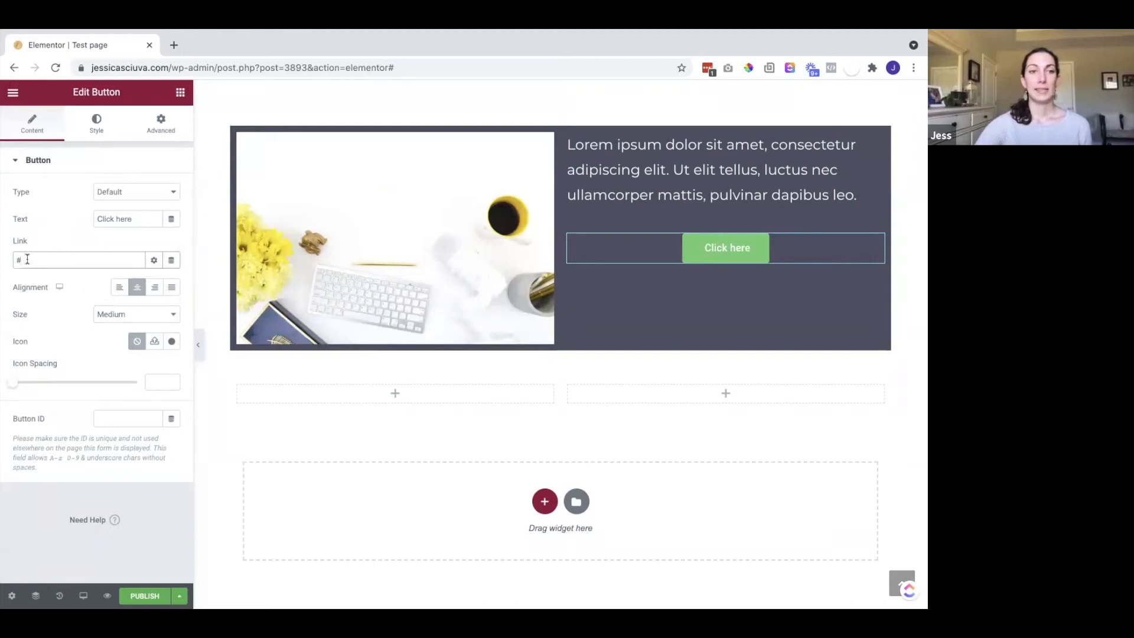
left_click_drag(131, 219, 97, 219)
type("Learn More")
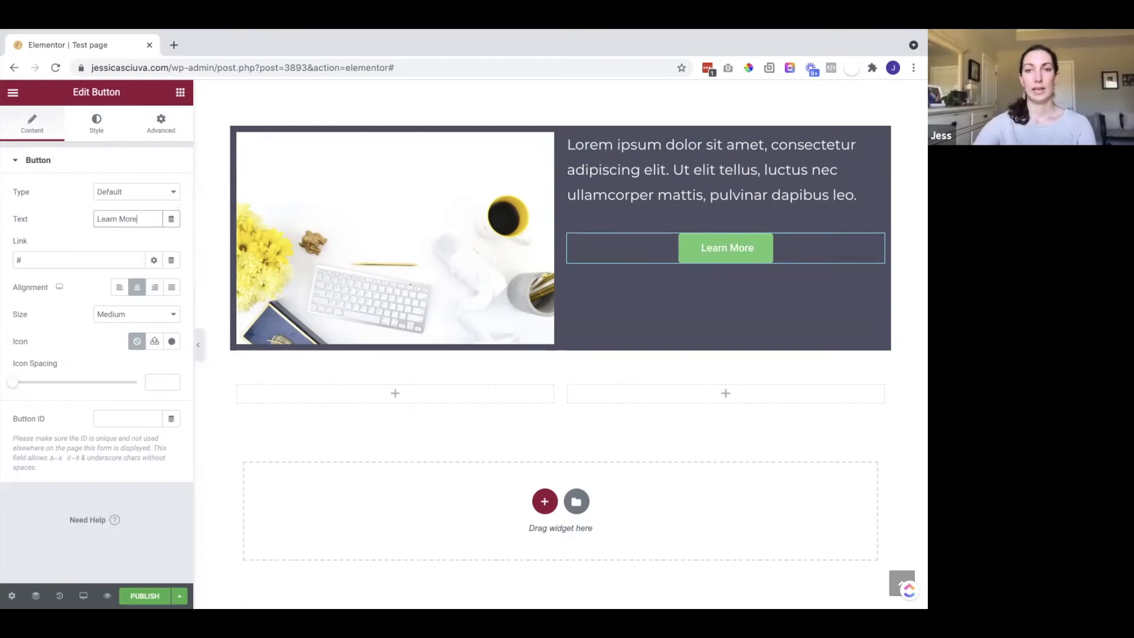
Give the Learn More button a custom teal background colour
left_click(97, 121)
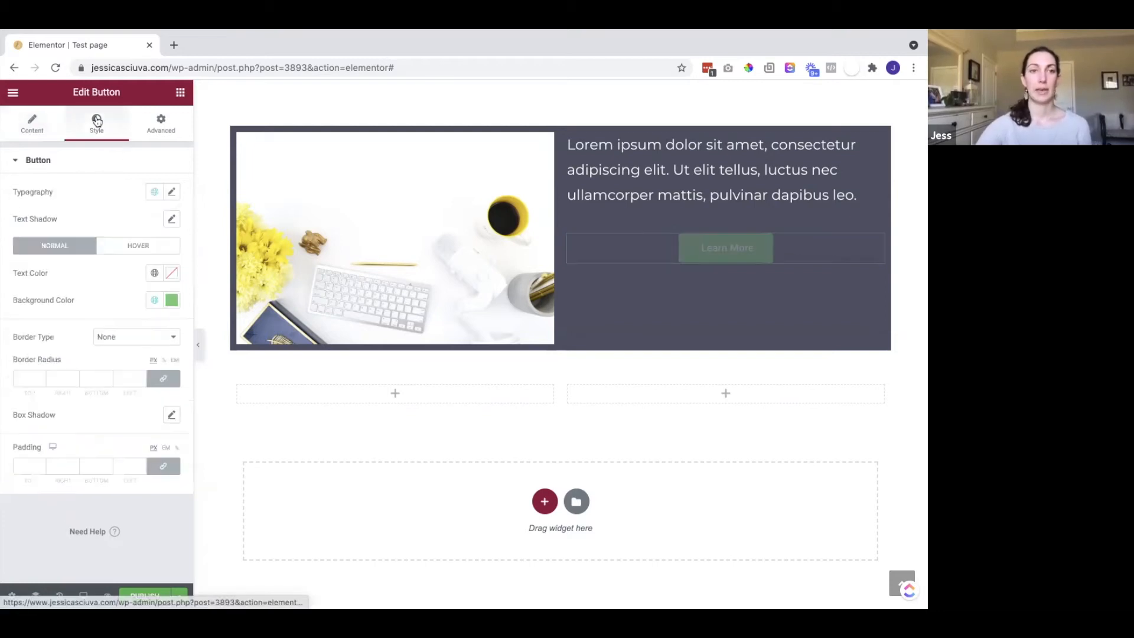
left_click(154, 299)
scroll(58, 380, "down", 3)
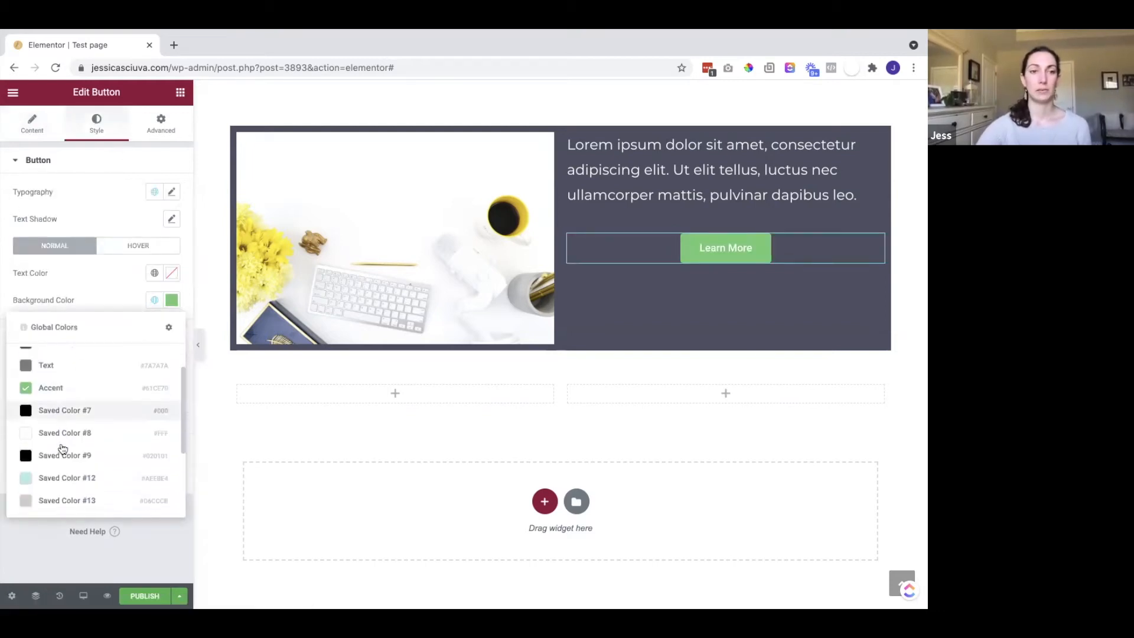
left_click(171, 300)
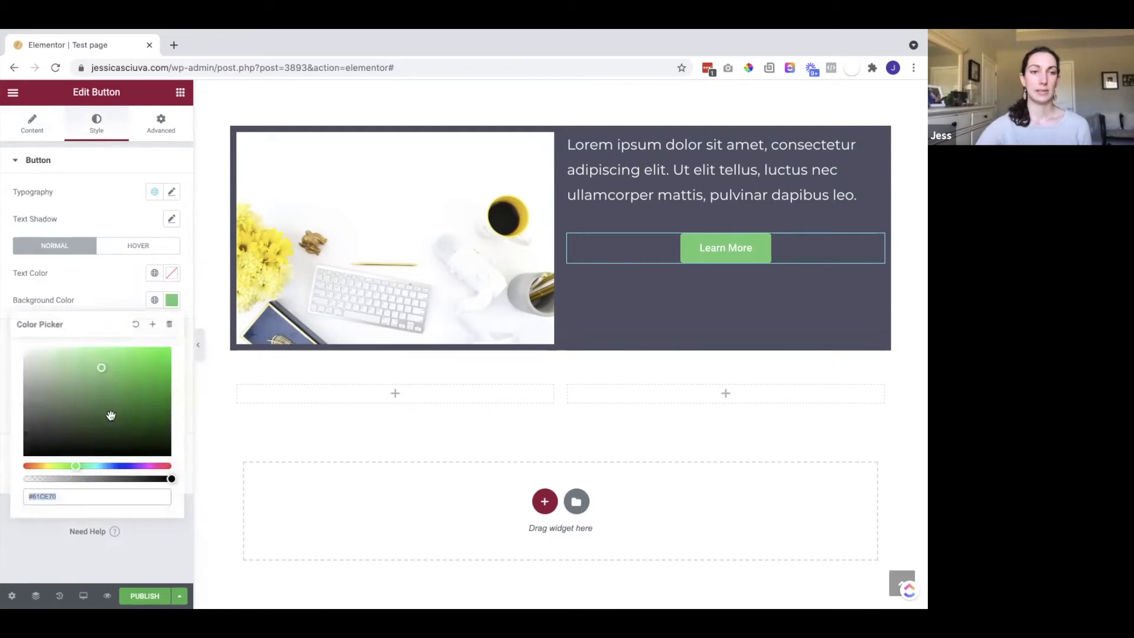
left_click_drag(88, 464, 90, 464)
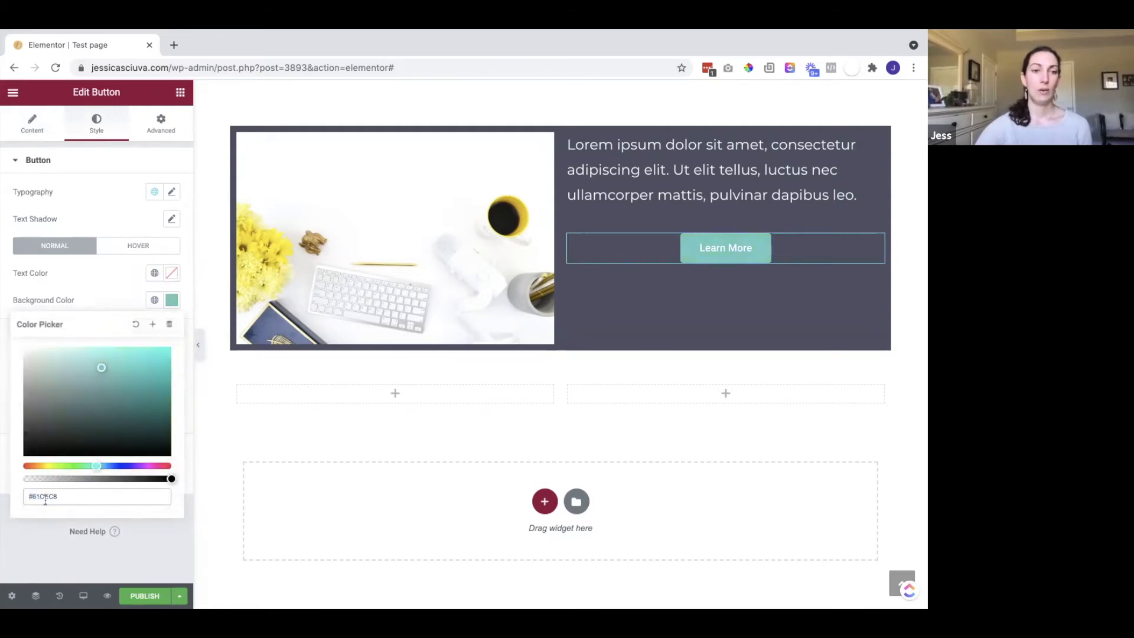
mouse_move(107, 381)
left_mouse_down()
mouse_move(132, 349)
mouse_move(124, 370)
left_mouse_up()
left_click_drag(124, 371, 123, 370)
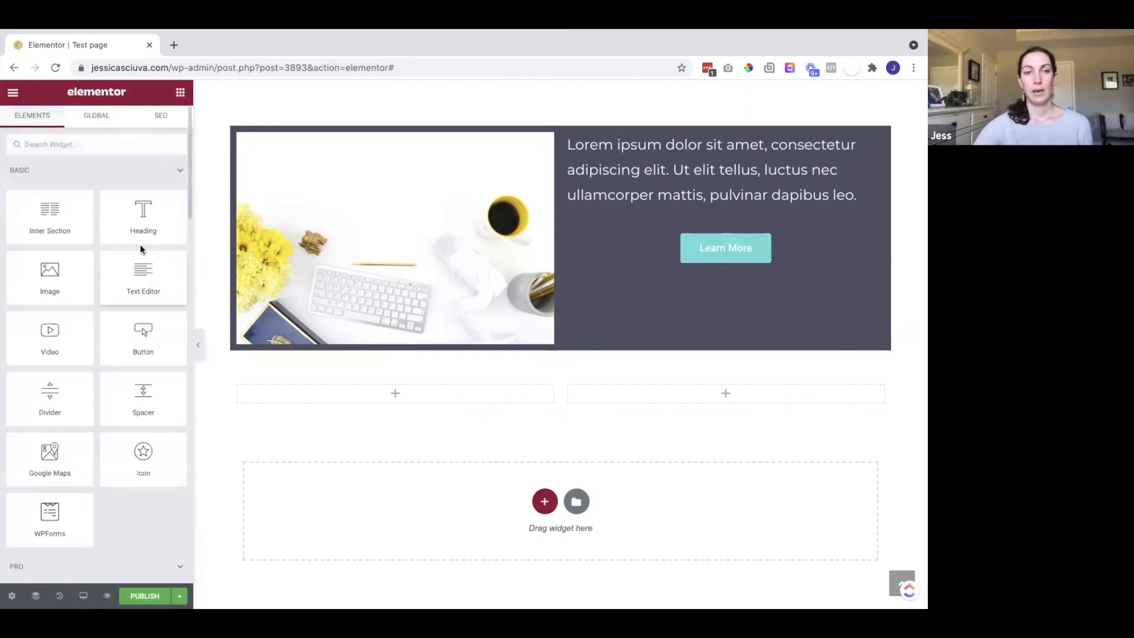
Add a Lorem ipsum text block to the empty left column of the features row
scroll(579, 471, "up", 2)
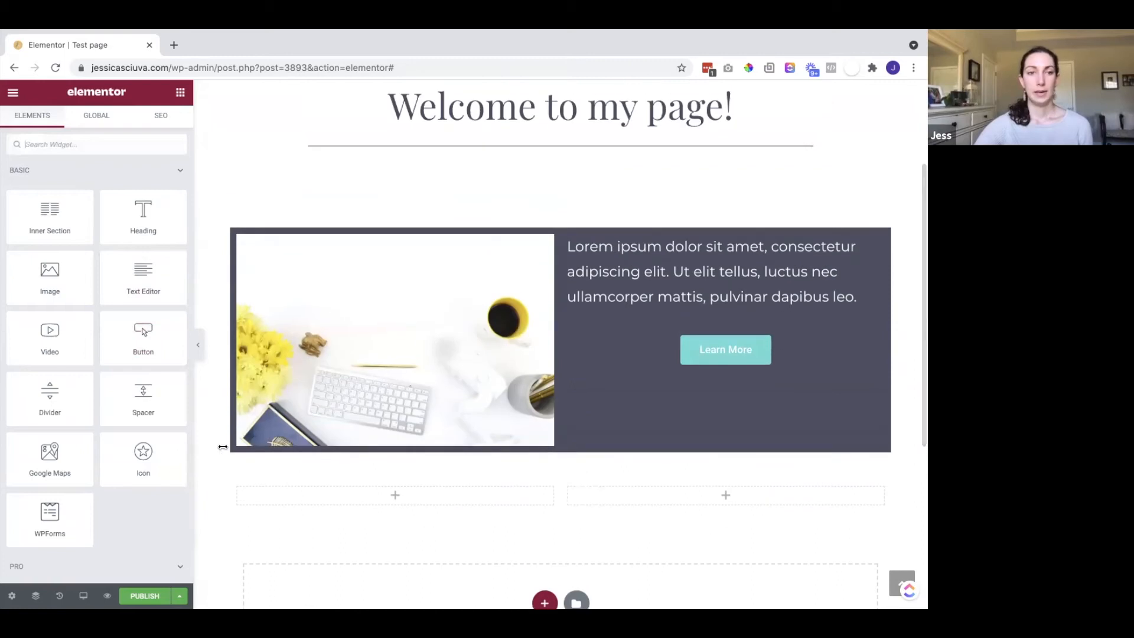
scroll(76, 312, "down", 1)
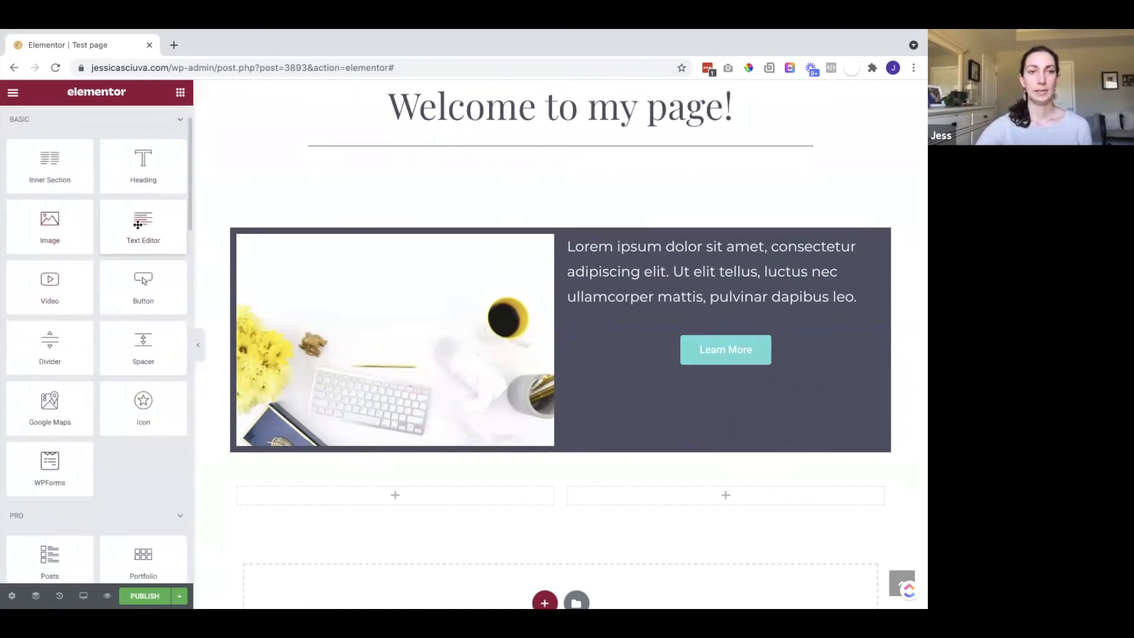
left_click_drag(140, 222, 431, 485)
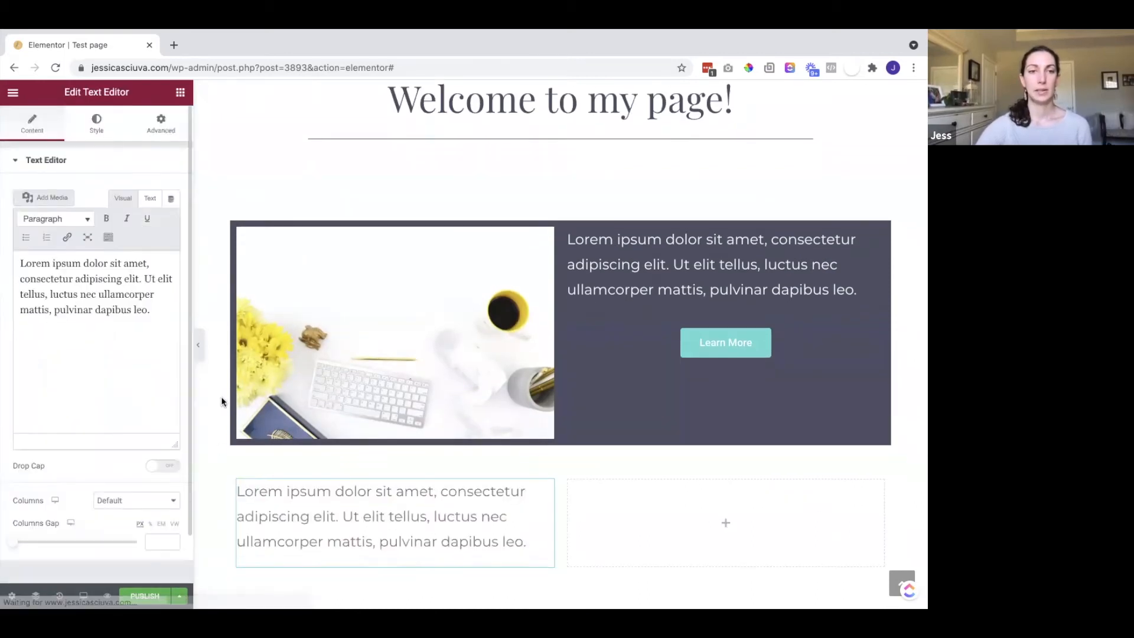
left_click(177, 95)
Add a star icon above the left text and duplicate it into the right column
left_click_drag(152, 430, 412, 436)
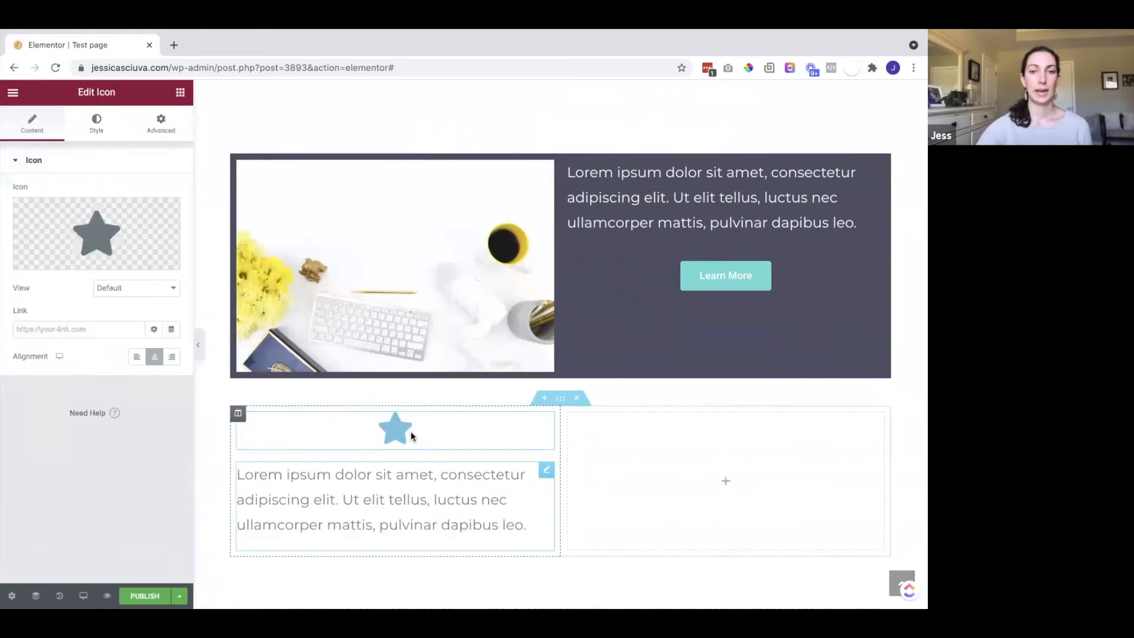
right_click(393, 426)
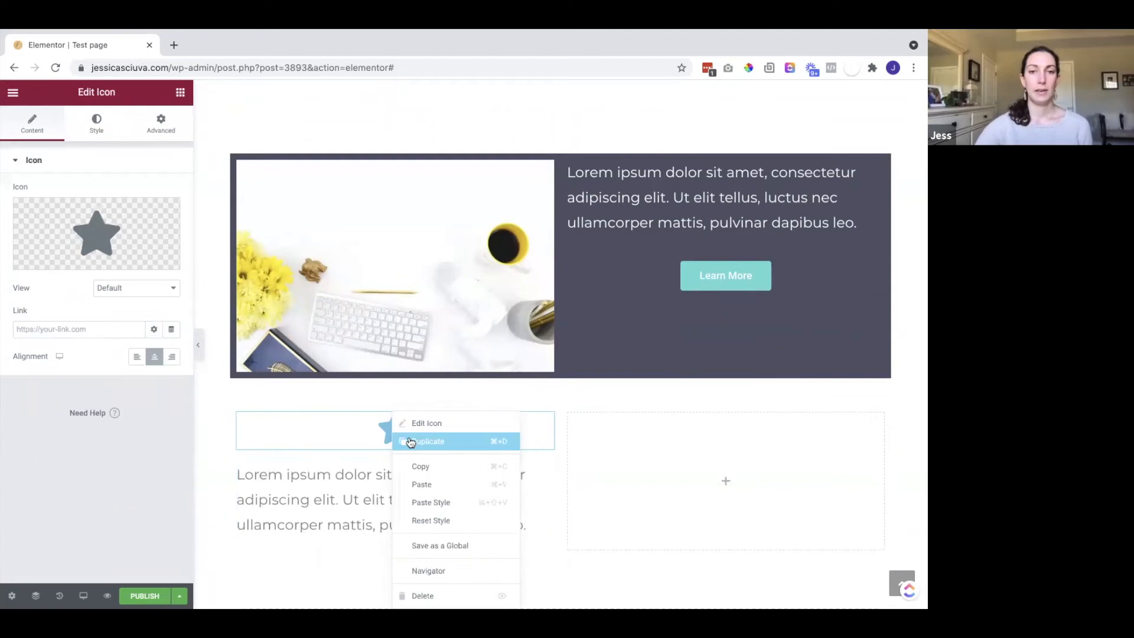
left_click(401, 438)
left_click_drag(524, 427, 683, 447)
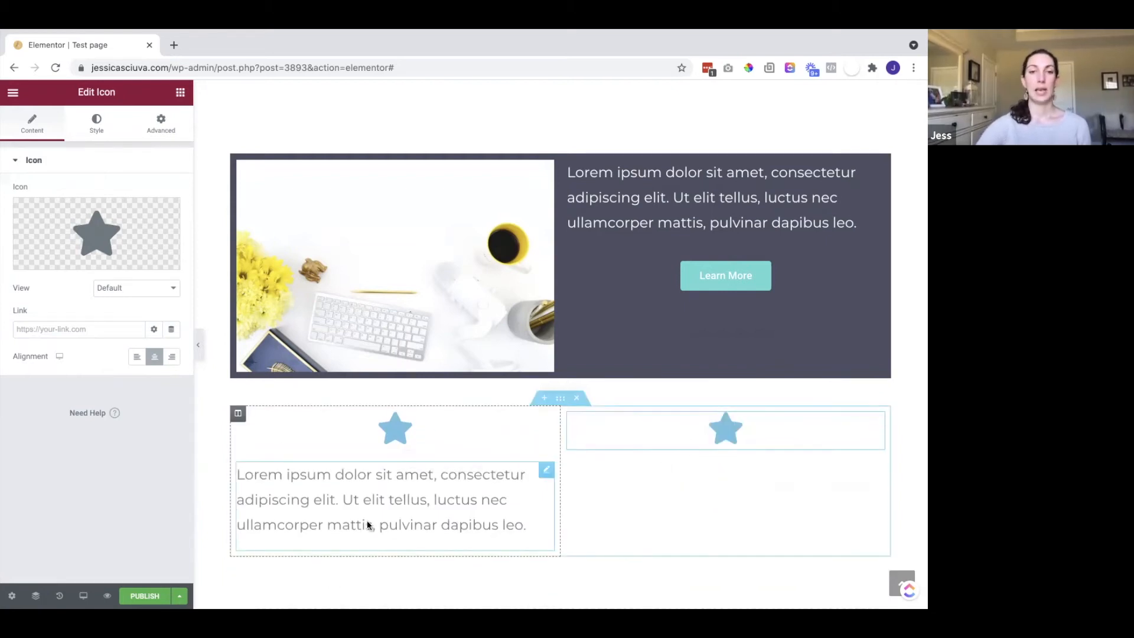
scroll(363, 484, "down", 2)
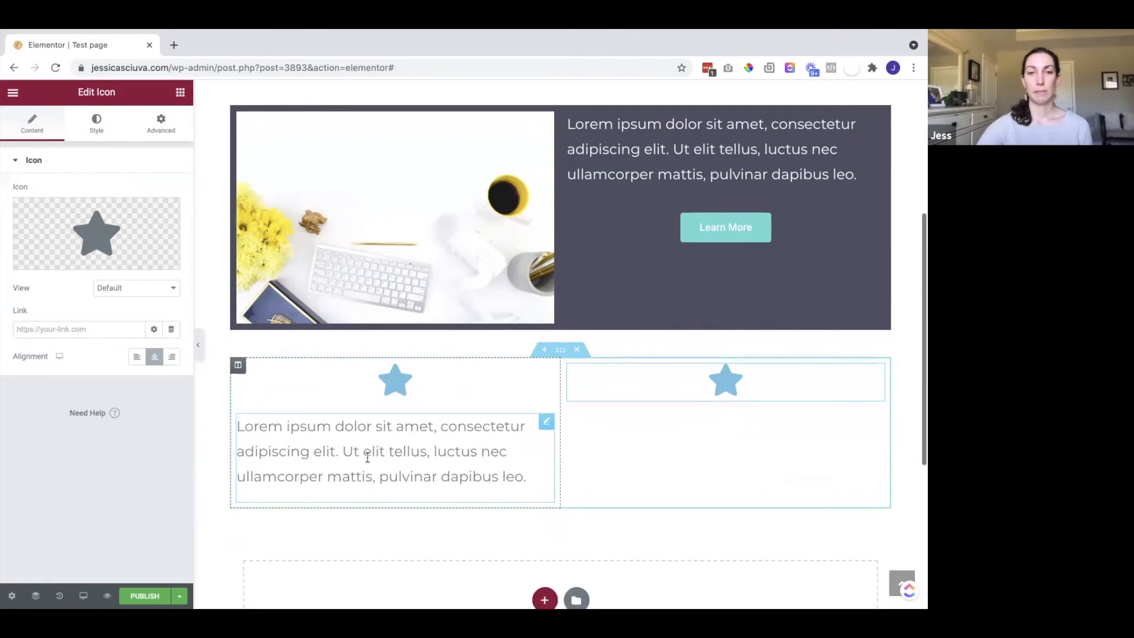
Duplicate the left column's Lorem ipsum paragraph and move the copy into the right column
left_click(544, 422)
right_click(544, 427)
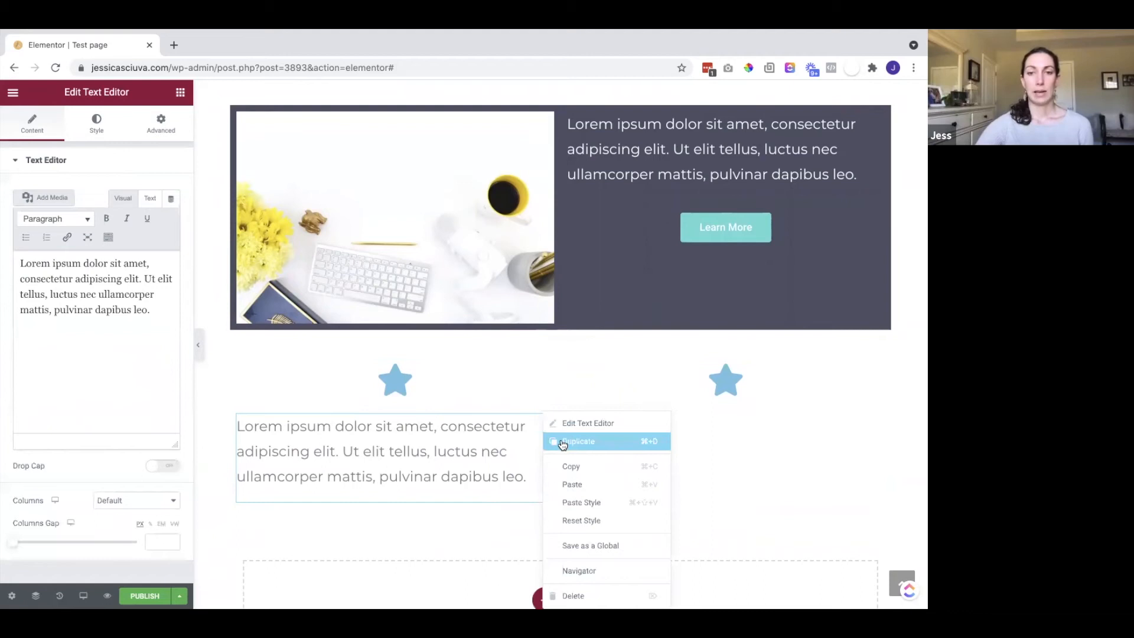
left_click(563, 445)
left_click_drag(483, 469, 617, 413)
left_click(497, 420)
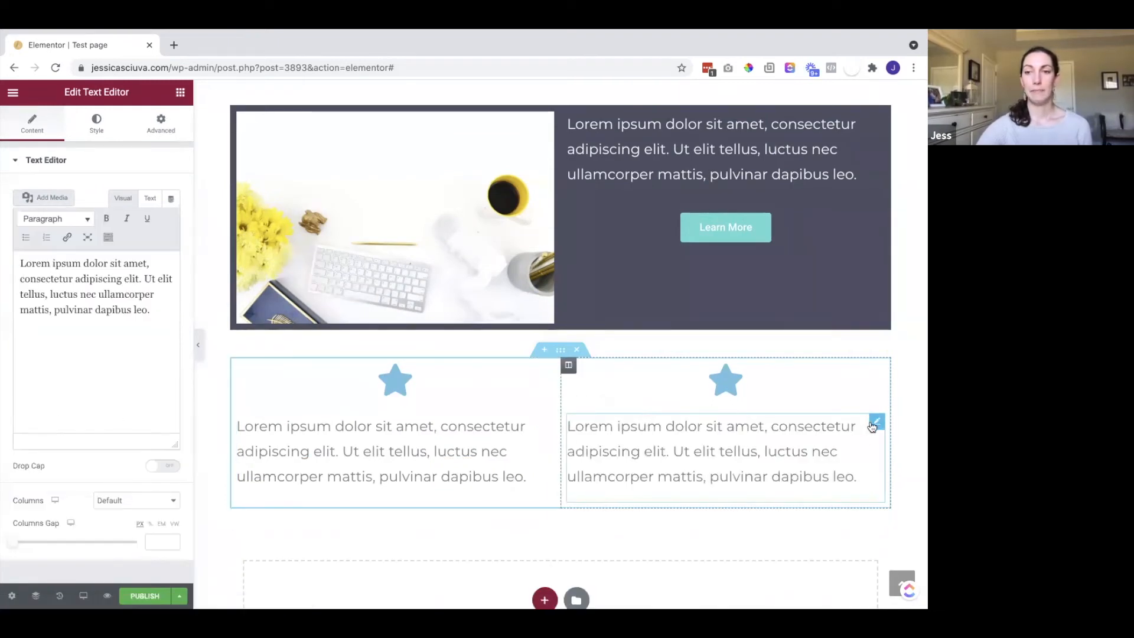
Reposition the copied paragraph so it sits under the right column's star
left_click(822, 427)
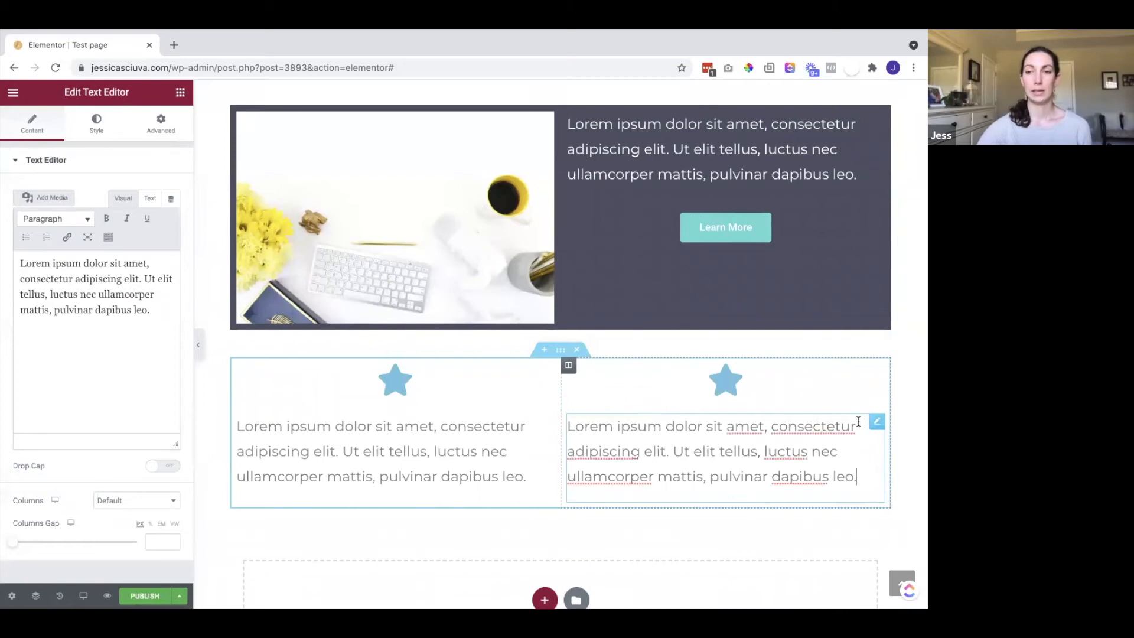
left_click_drag(878, 426, 834, 409)
left_click(726, 456)
scroll(653, 413, "down", 1)
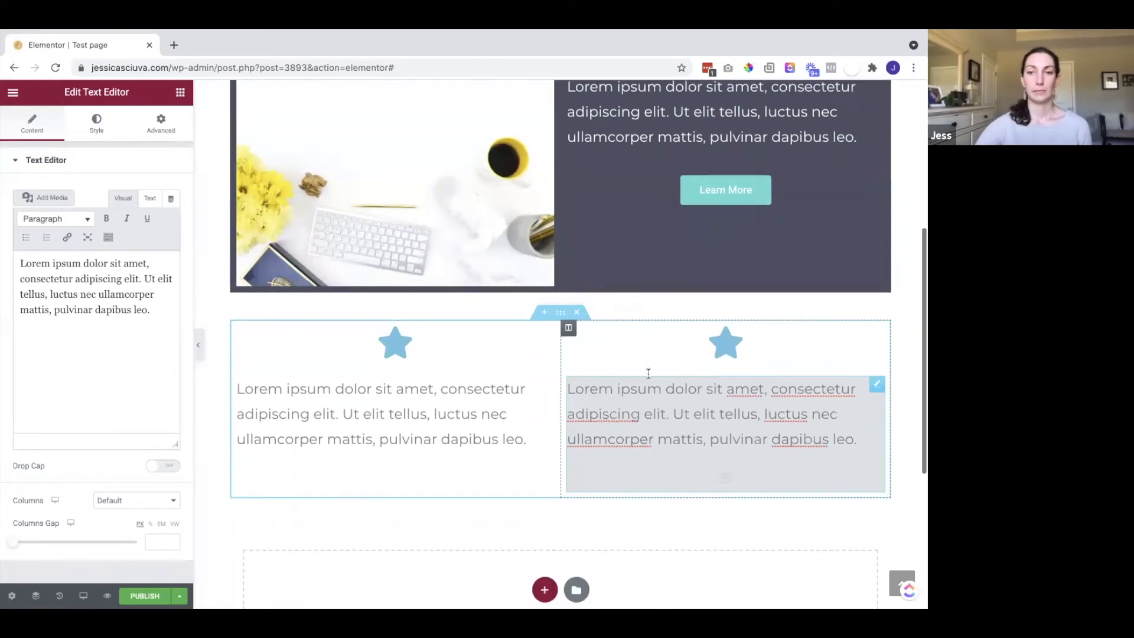
left_click(646, 347)
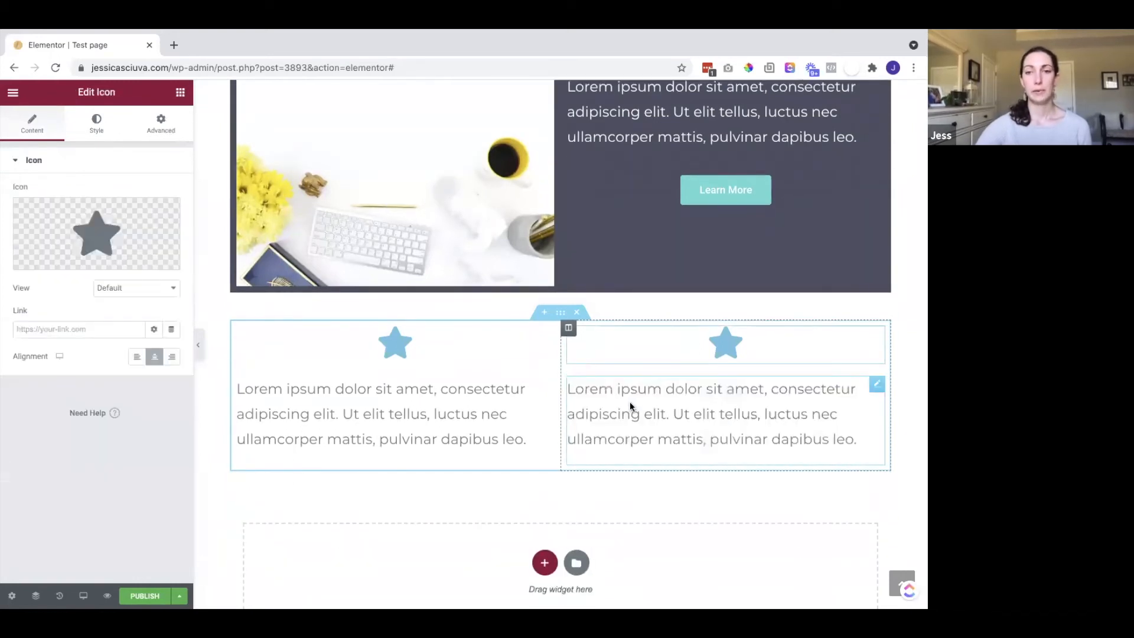
left_click(629, 402)
Check the right paragraph's and star's options, then select the left column's star
right_click(873, 391)
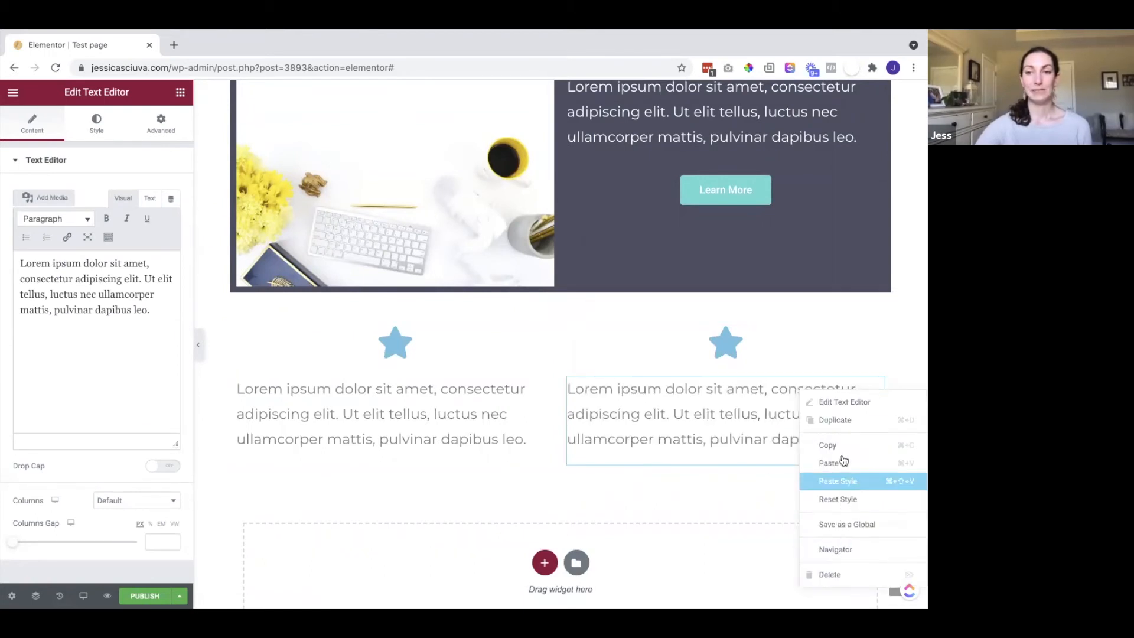
left_click(728, 373)
left_click(731, 353)
right_click(732, 345)
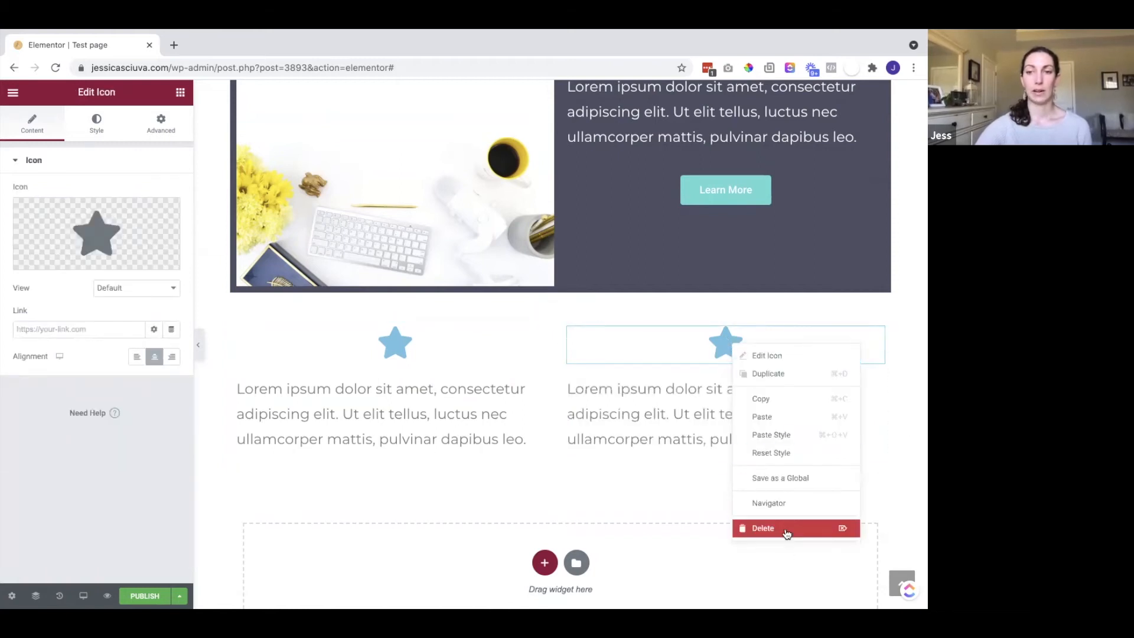
scroll(728, 278, "up", 1)
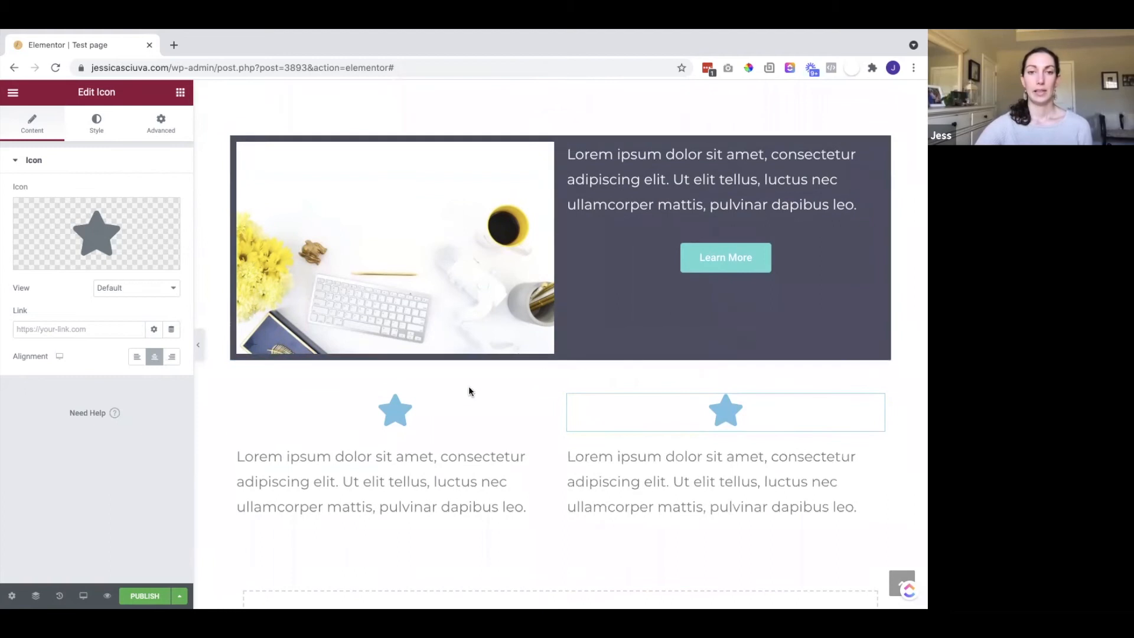
left_click(404, 412)
Swap the left column's star for the Tablet alt icon from the Icon Library
left_click(58, 260)
scroll(525, 217, "down", 2)
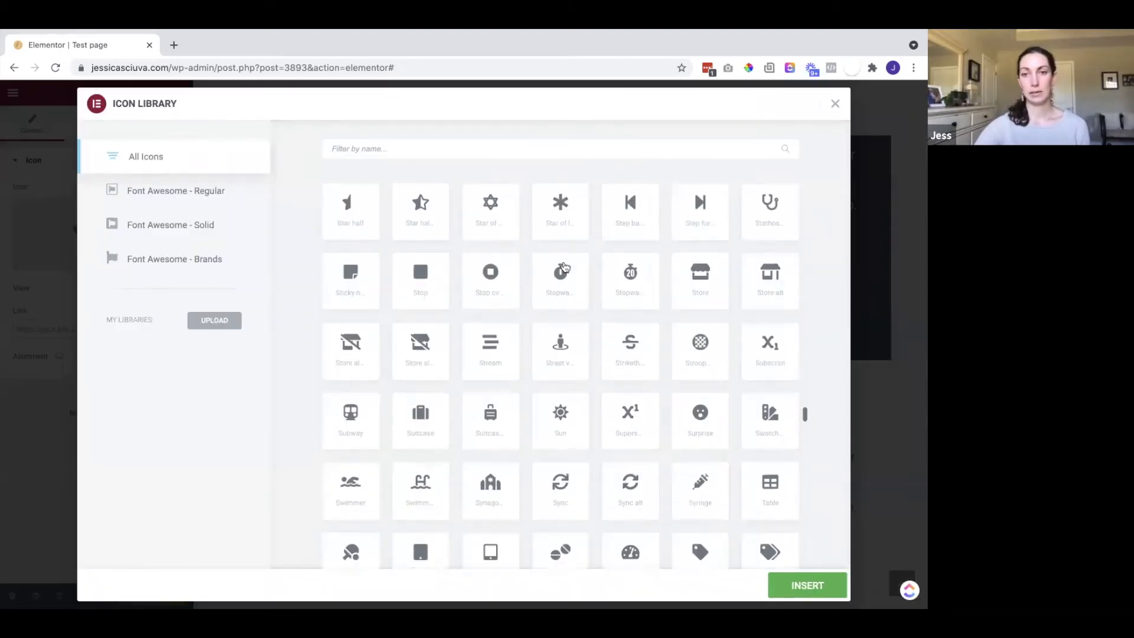
scroll(563, 263, "up", 2)
scroll(564, 265, "down", 3)
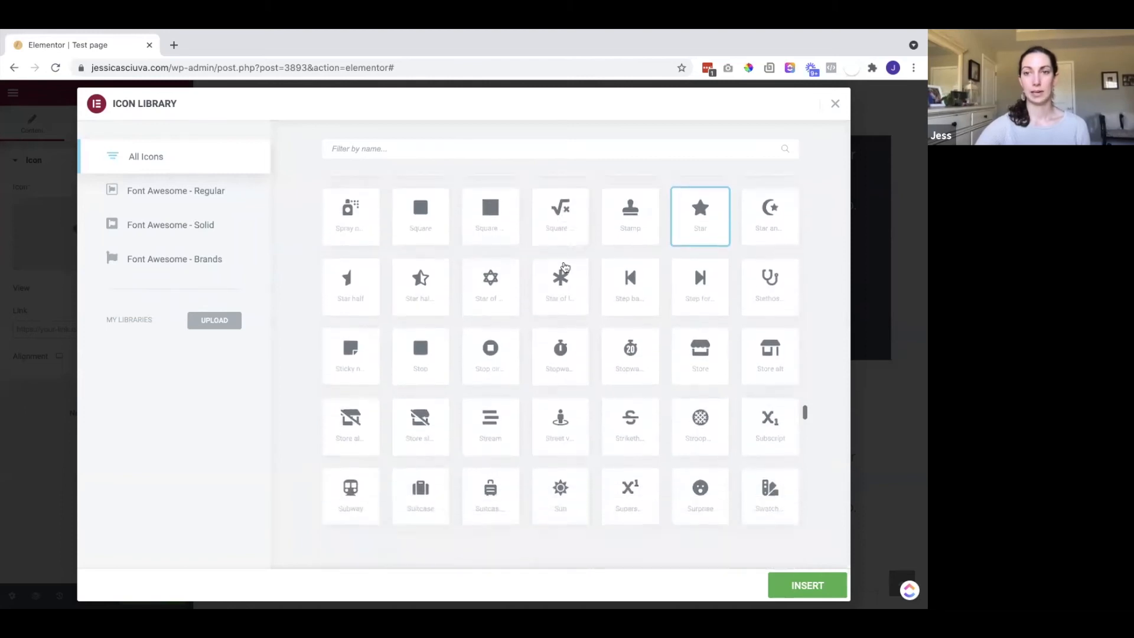
scroll(566, 307, "down", 2)
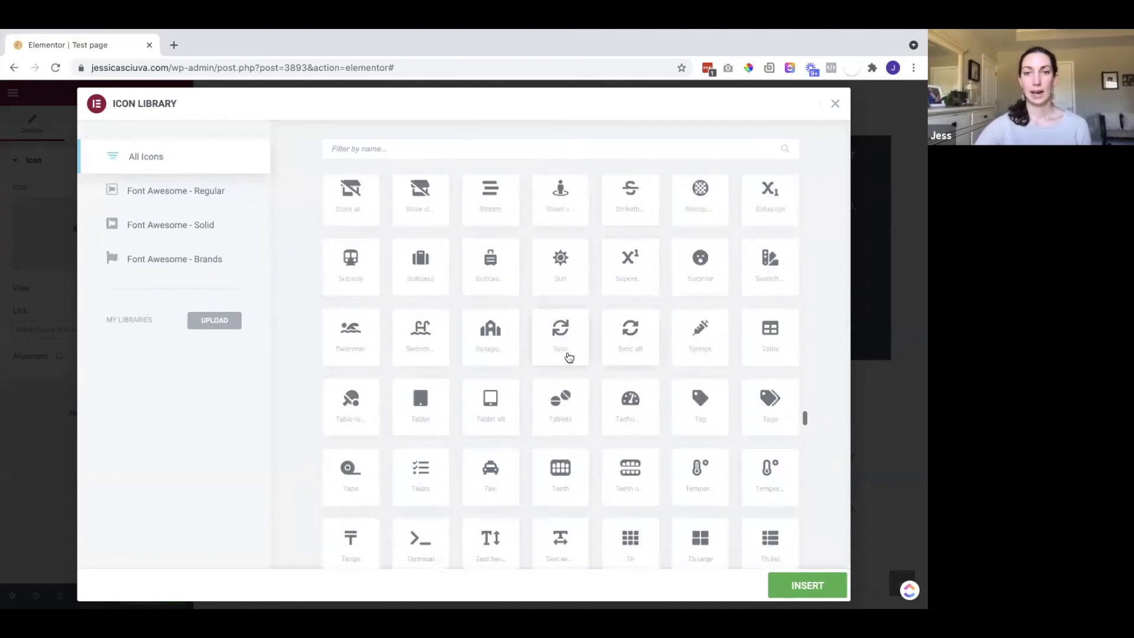
scroll(567, 354, "down", 1)
scroll(565, 354, "down", 1)
left_click(493, 248)
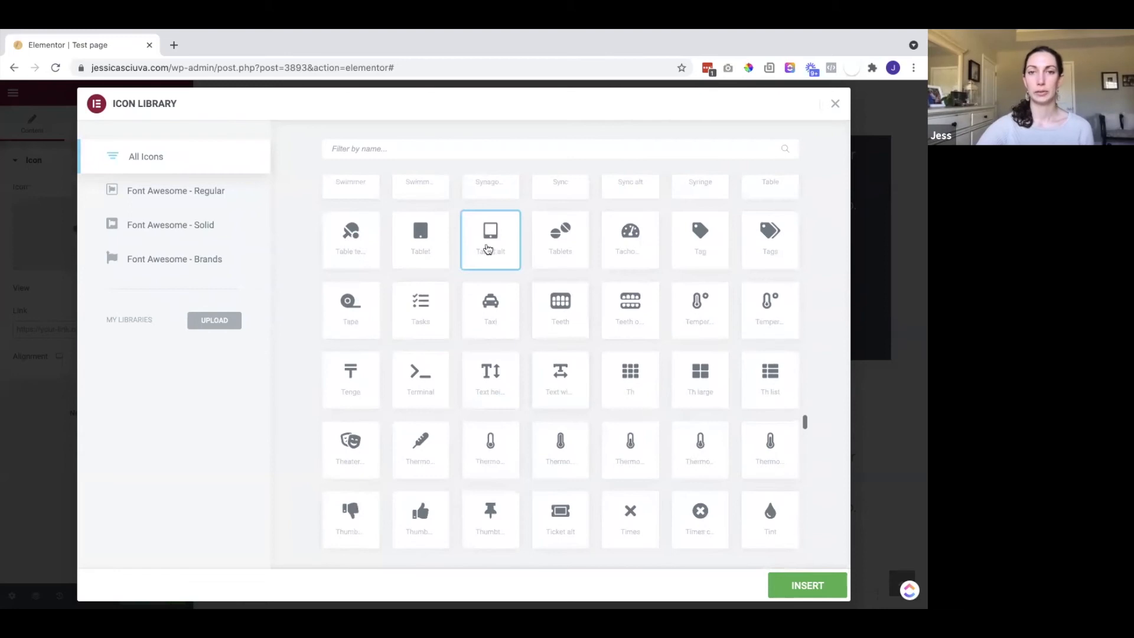
left_click(804, 586)
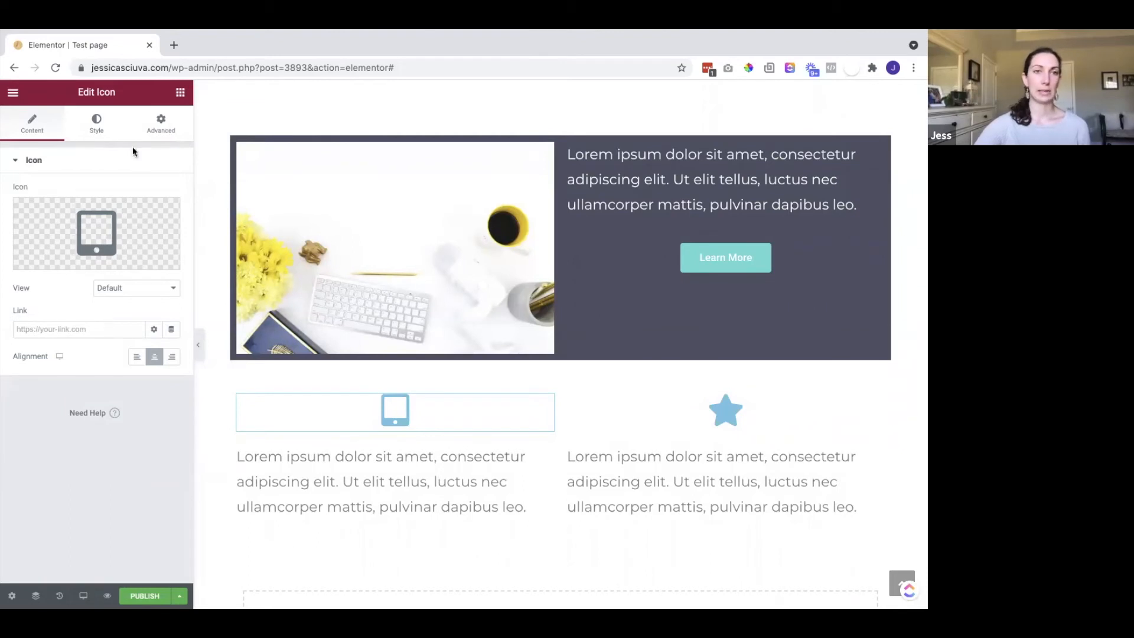
left_click(96, 125)
Colour the tablet icon with global Saved Color #18
left_click(171, 220)
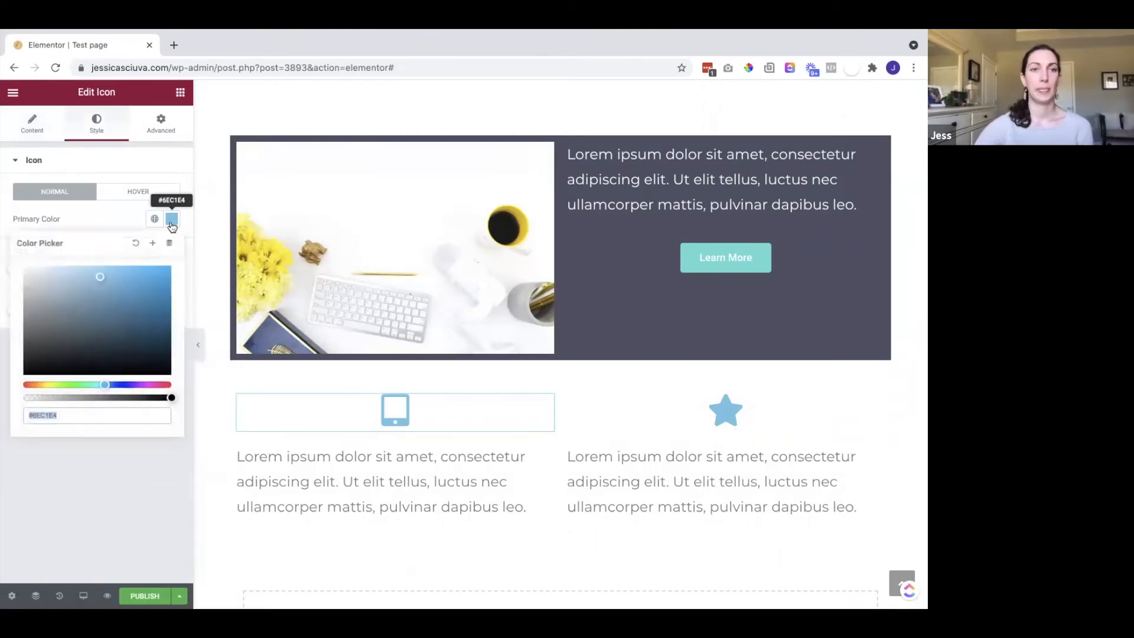
left_click(154, 218)
scroll(70, 362, "down", 3)
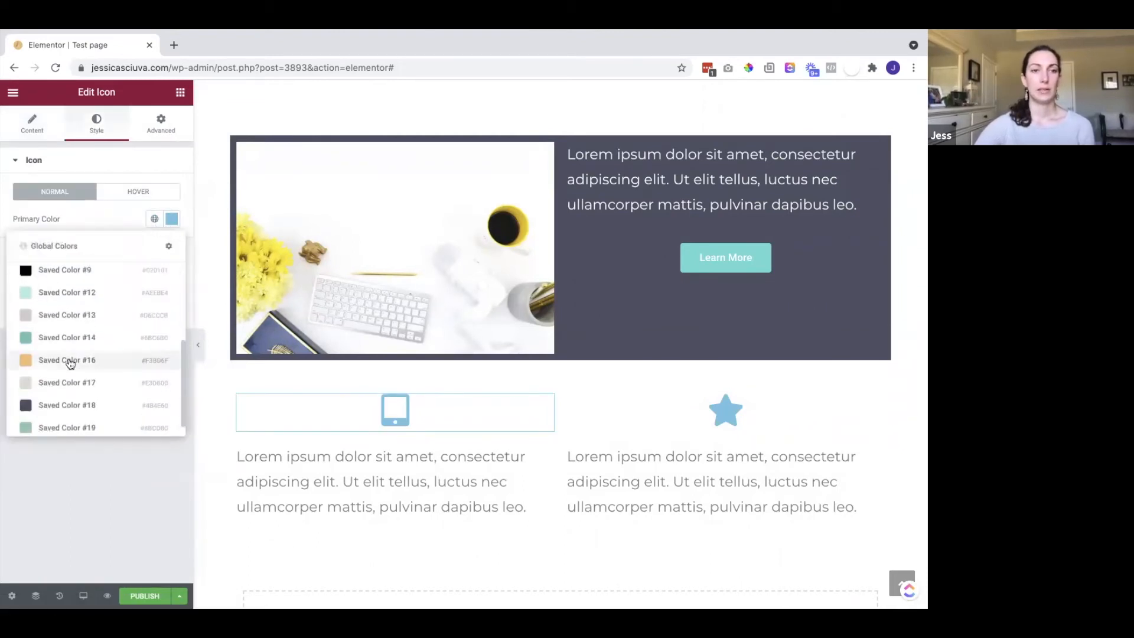
left_click(61, 405)
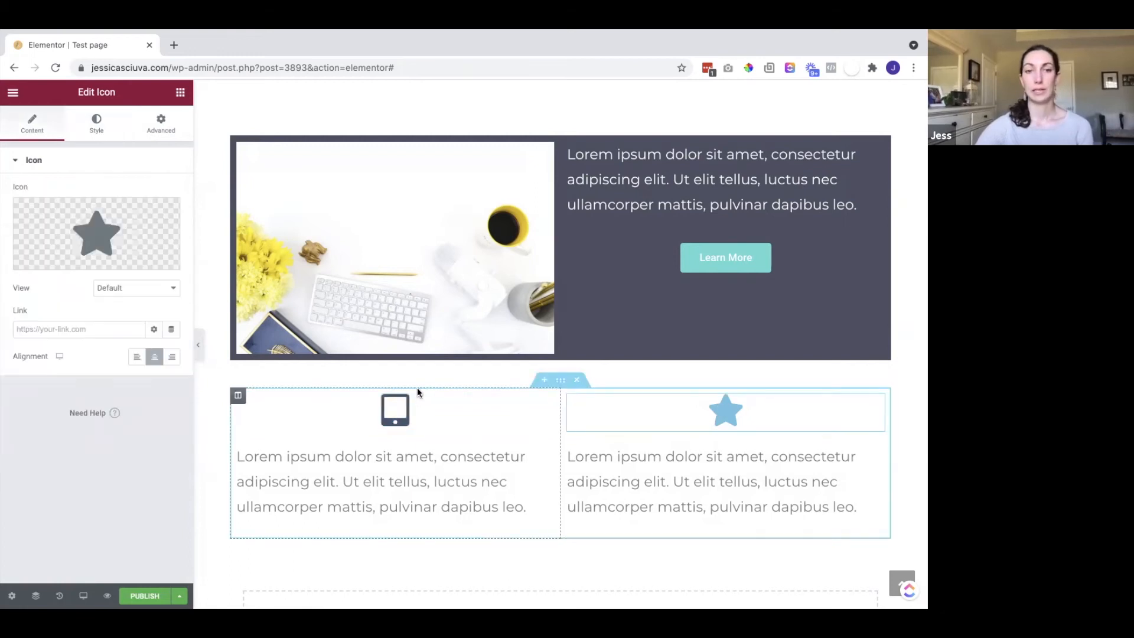
Duplicate the tablet icon into the right column and delete the right column's star
right_click(433, 408)
left_click(466, 437)
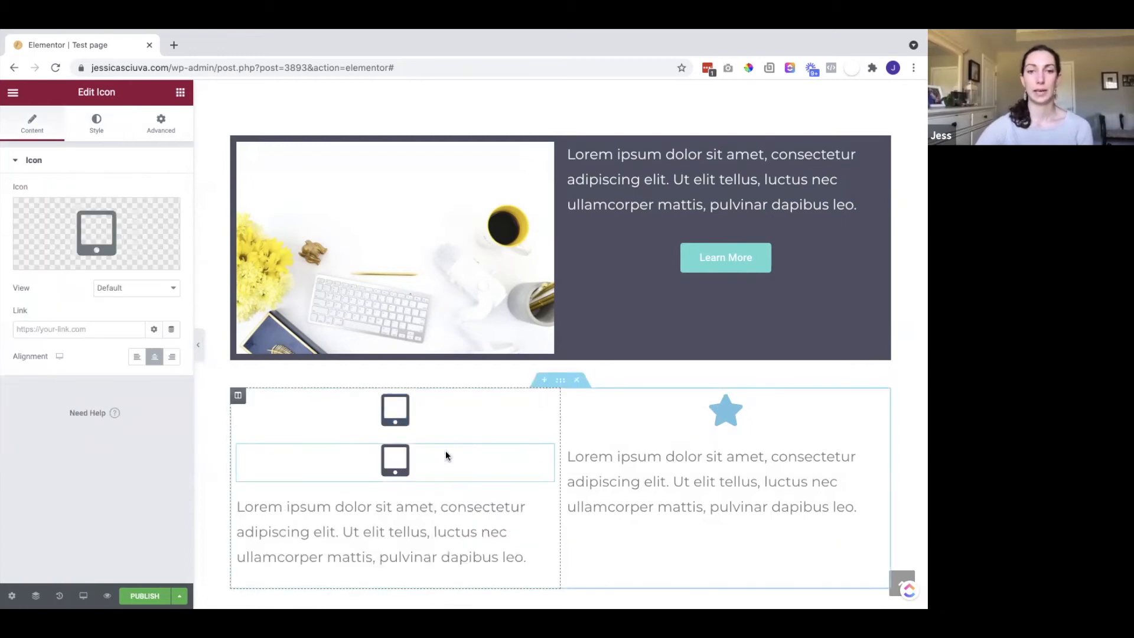
left_click_drag(455, 453, 730, 427)
right_click(806, 403)
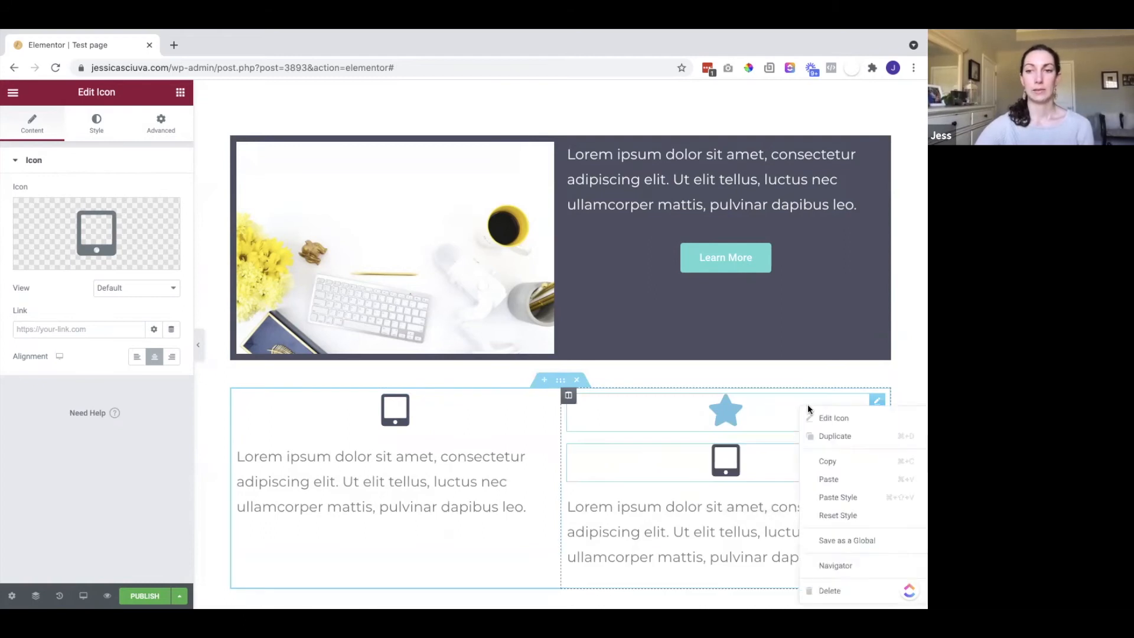
left_click(841, 589)
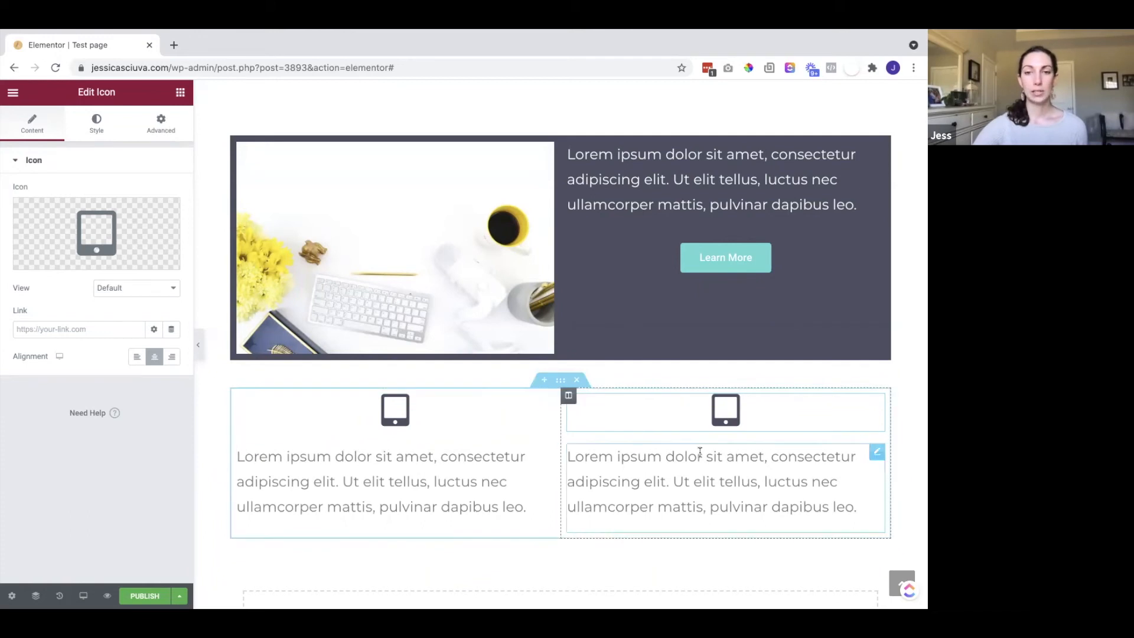
left_click(96, 124)
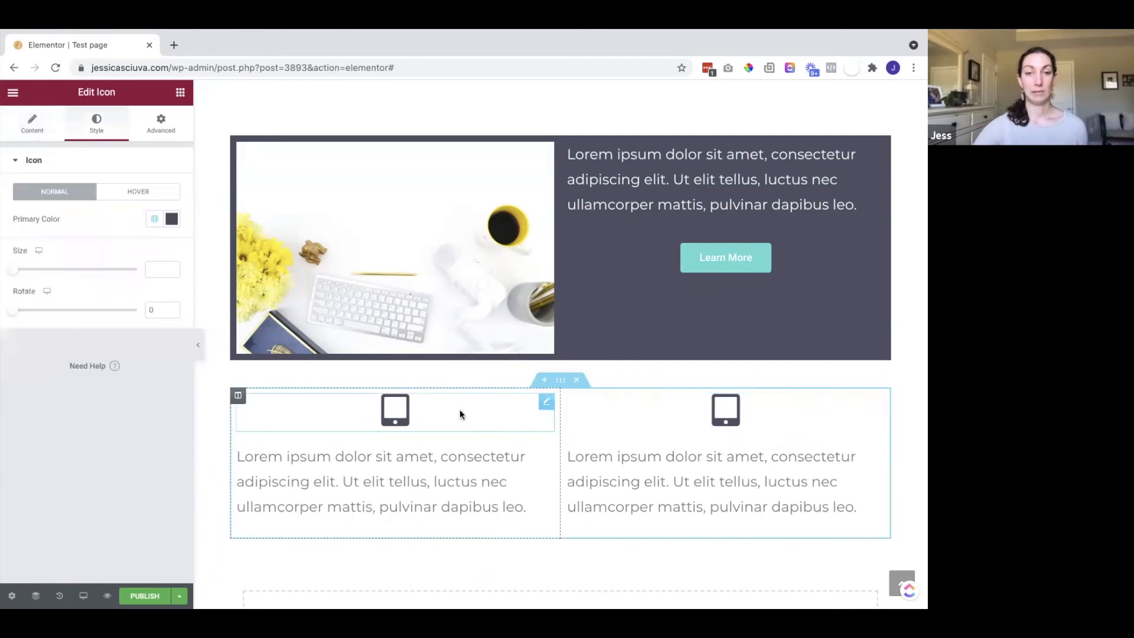
left_click(148, 130)
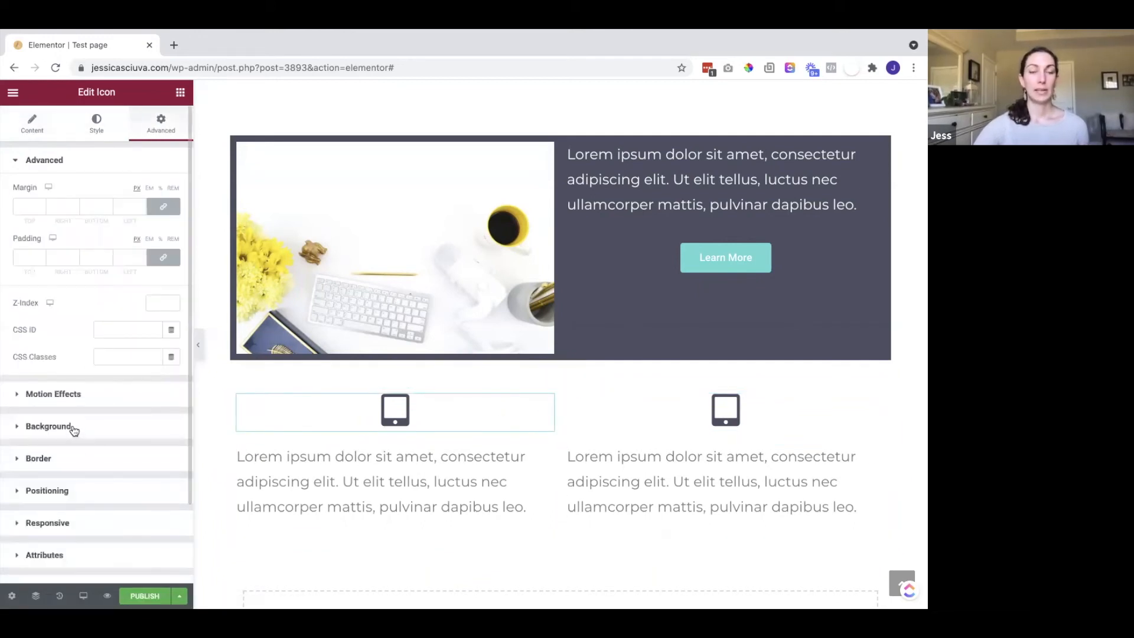
Try light pink and pale lavender classic backgrounds on the tablet icon, then clear them
left_click(49, 427)
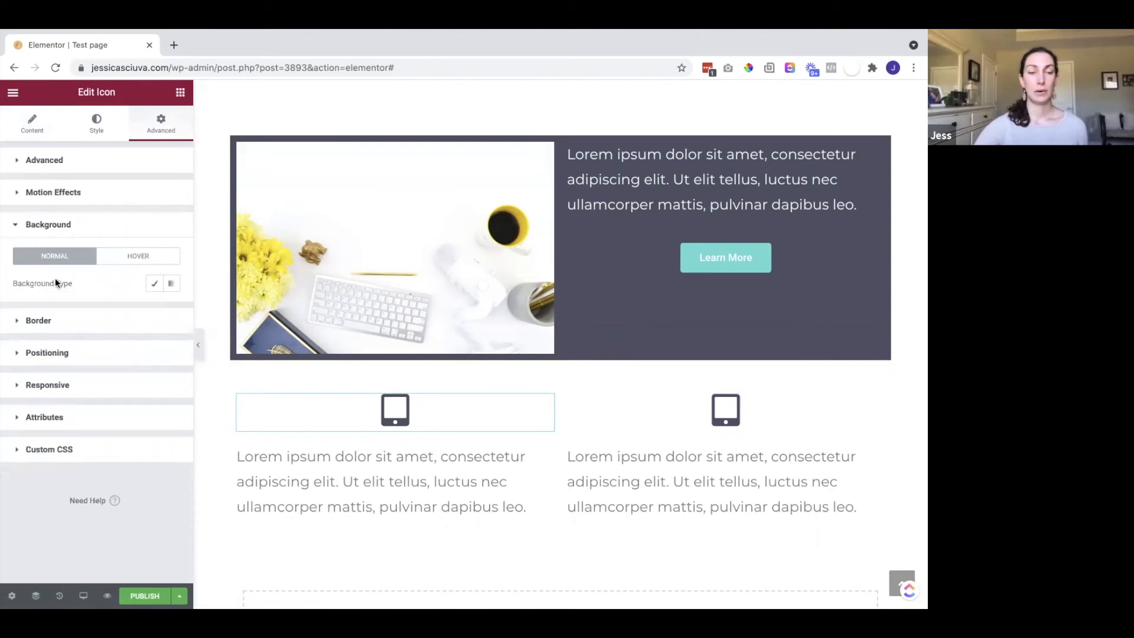
left_click(154, 283)
left_click(172, 311)
left_click_drag(121, 417, 60, 358)
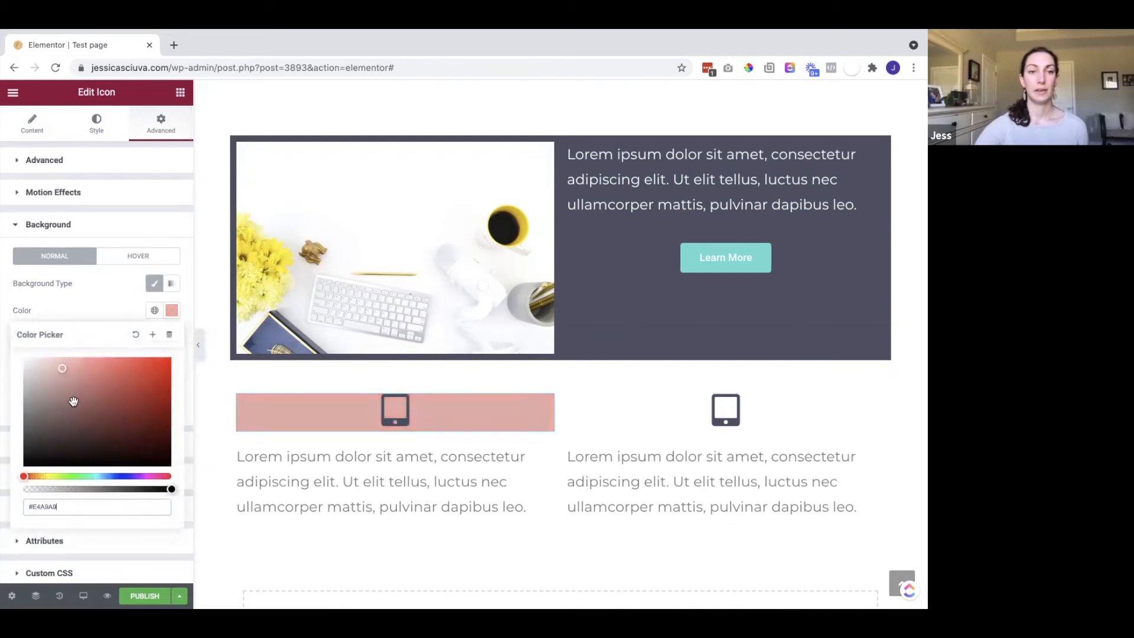
left_click(125, 475)
left_click_drag(88, 403, 27, 346)
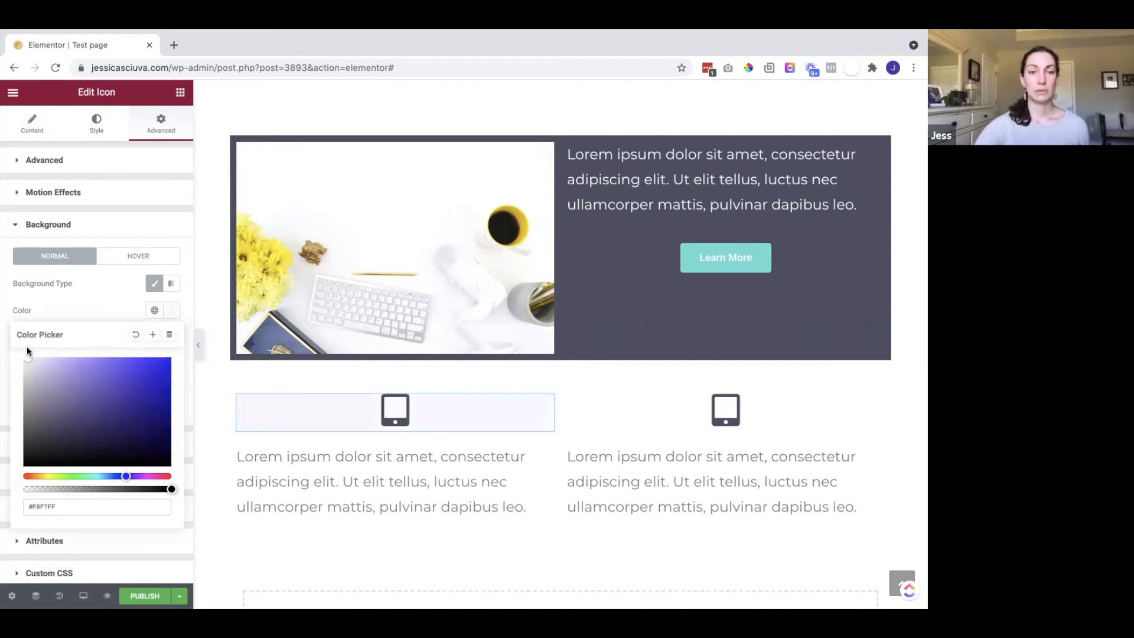
left_click(136, 336)
left_click(81, 299)
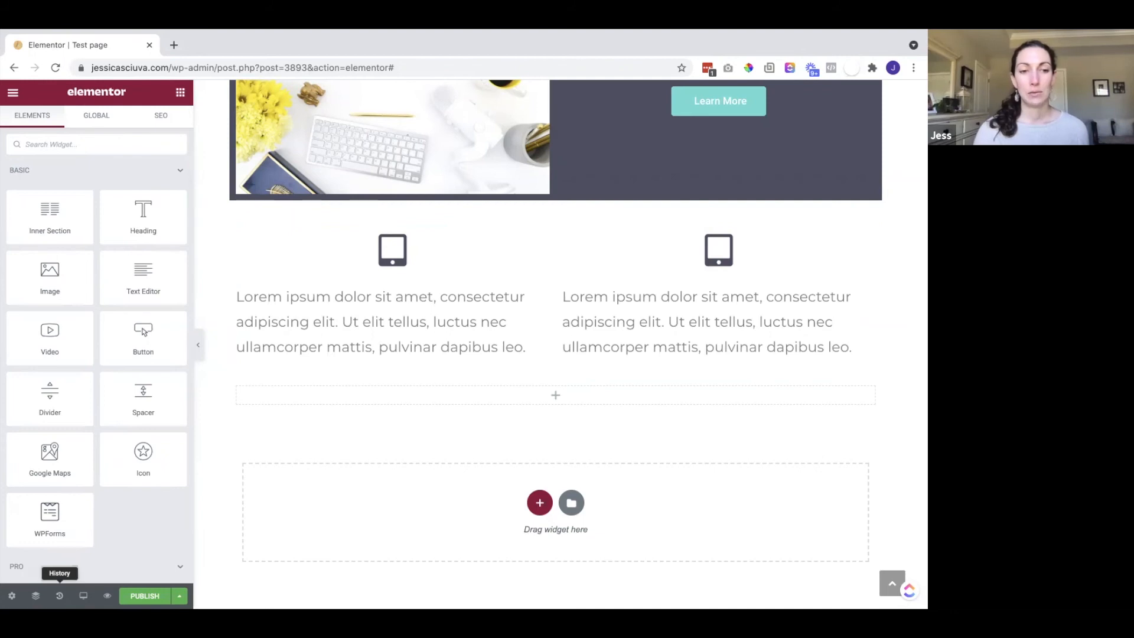
Add a heading and a placeholder image in a new row below the features row
left_click(59, 595)
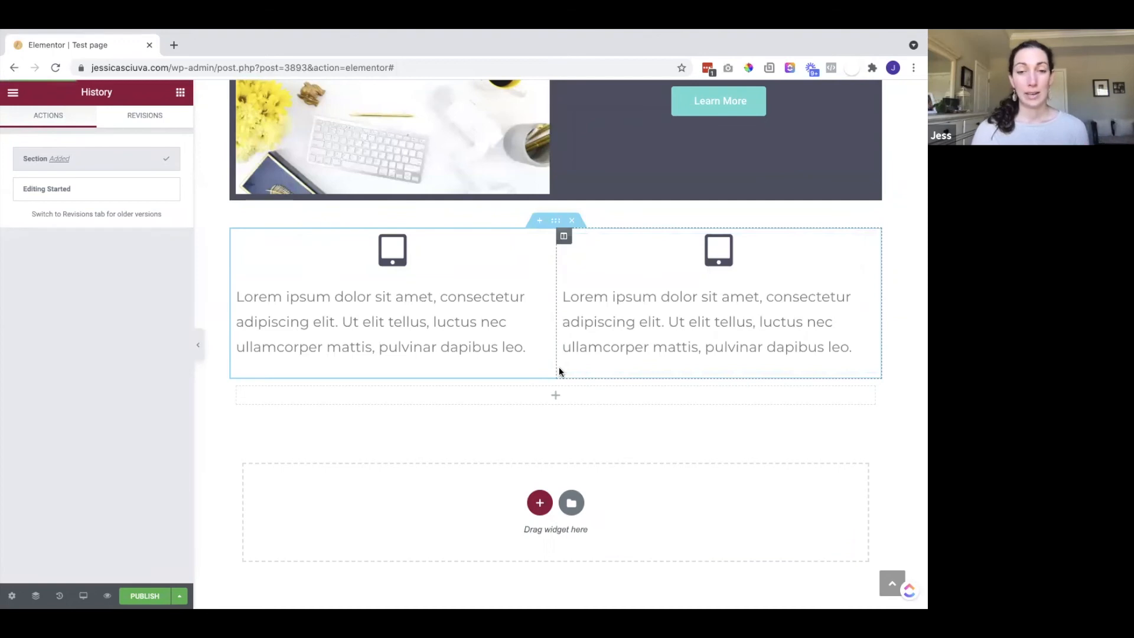
left_click(179, 93)
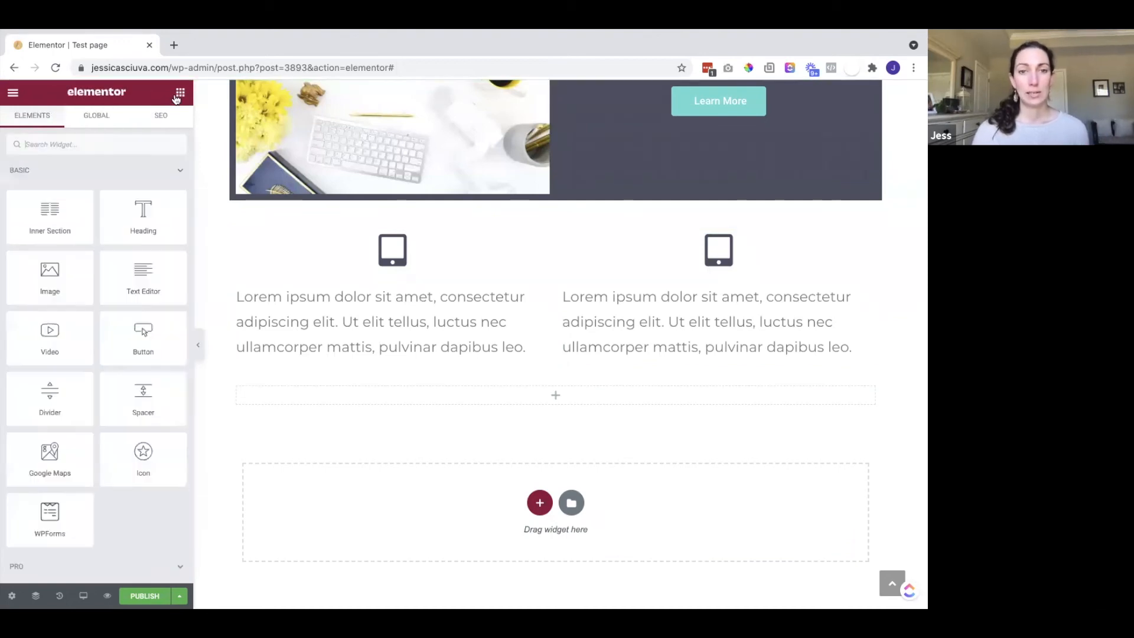
left_click_drag(485, 450, 491, 486)
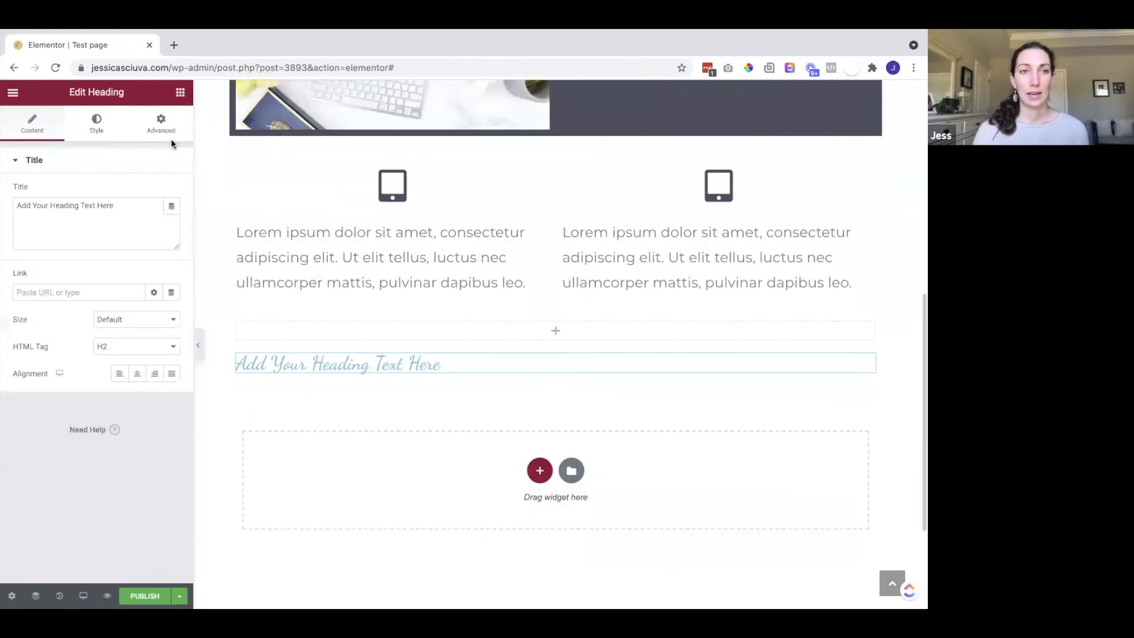
left_click(180, 92)
left_click_drag(70, 283, 333, 370)
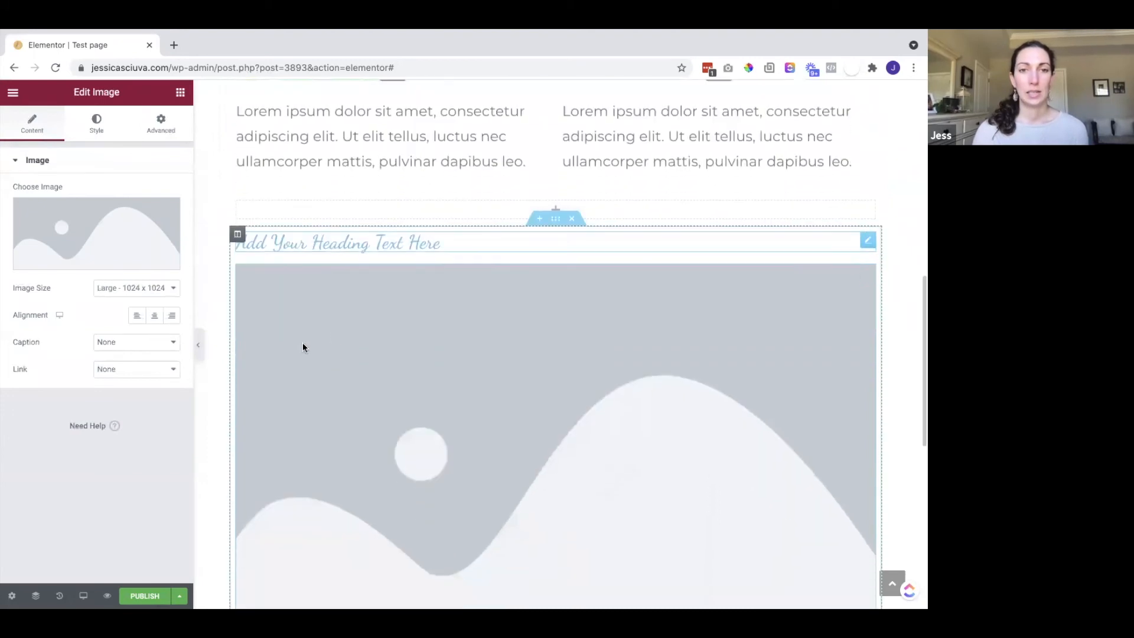
Recolour the 'Add Your Heading Text Here' heading to dark slate
double_click(282, 243)
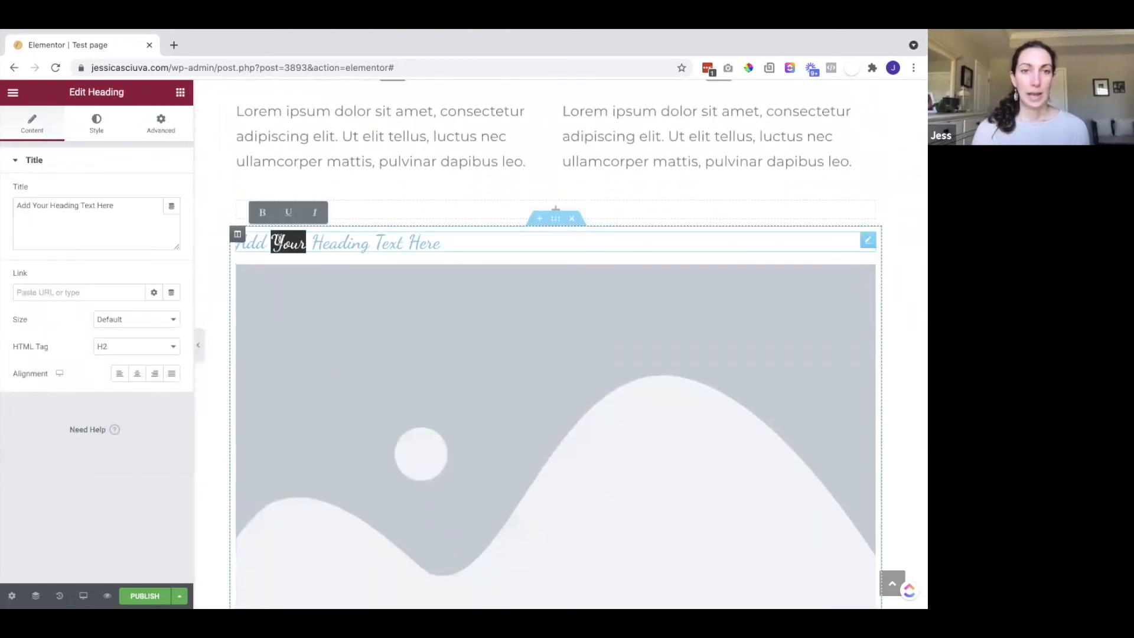
triple_click(281, 242)
left_click(96, 122)
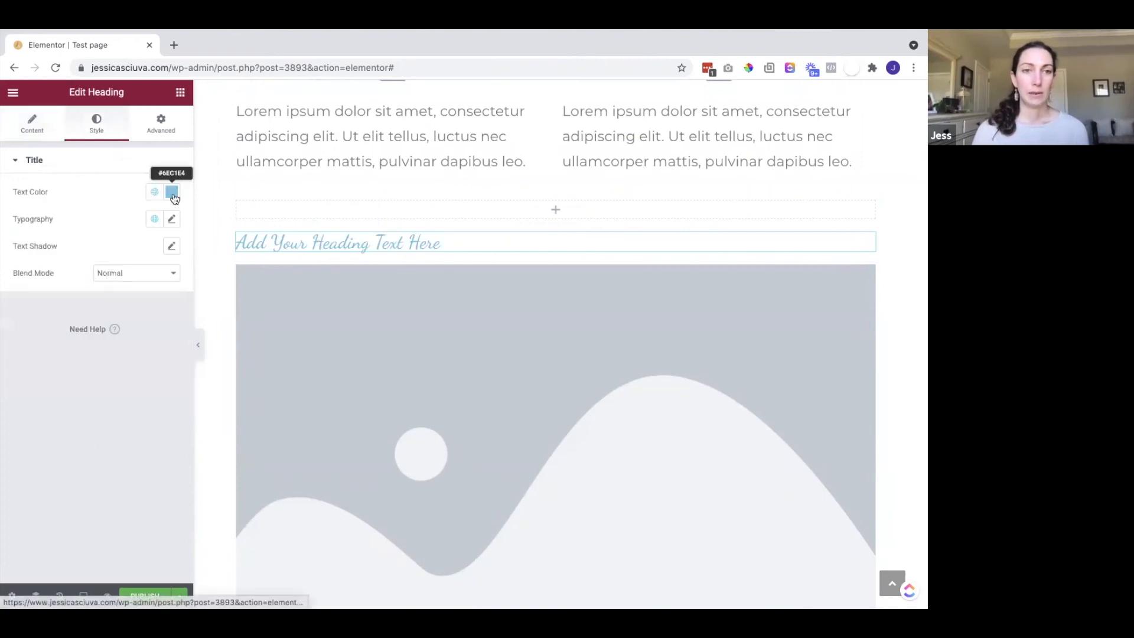
left_click(172, 192)
left_click_drag(155, 295, 120, 333)
left_click(282, 312)
left_click(211, 303)
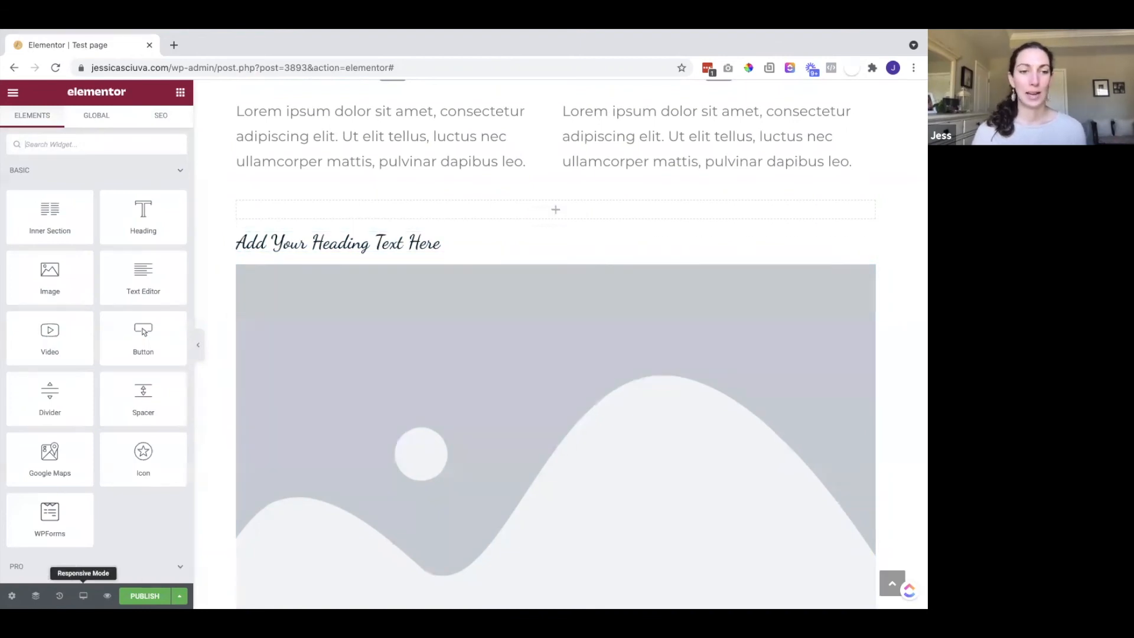
Revert the heading colour change by returning History to the Image Added step
left_click(59, 595)
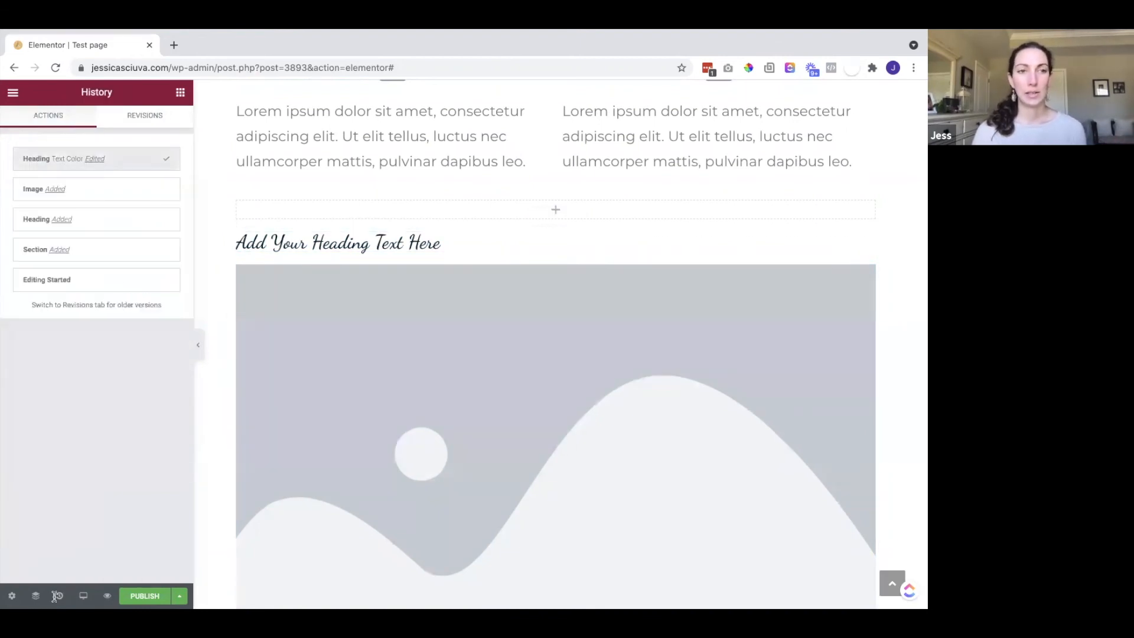
left_click(166, 189)
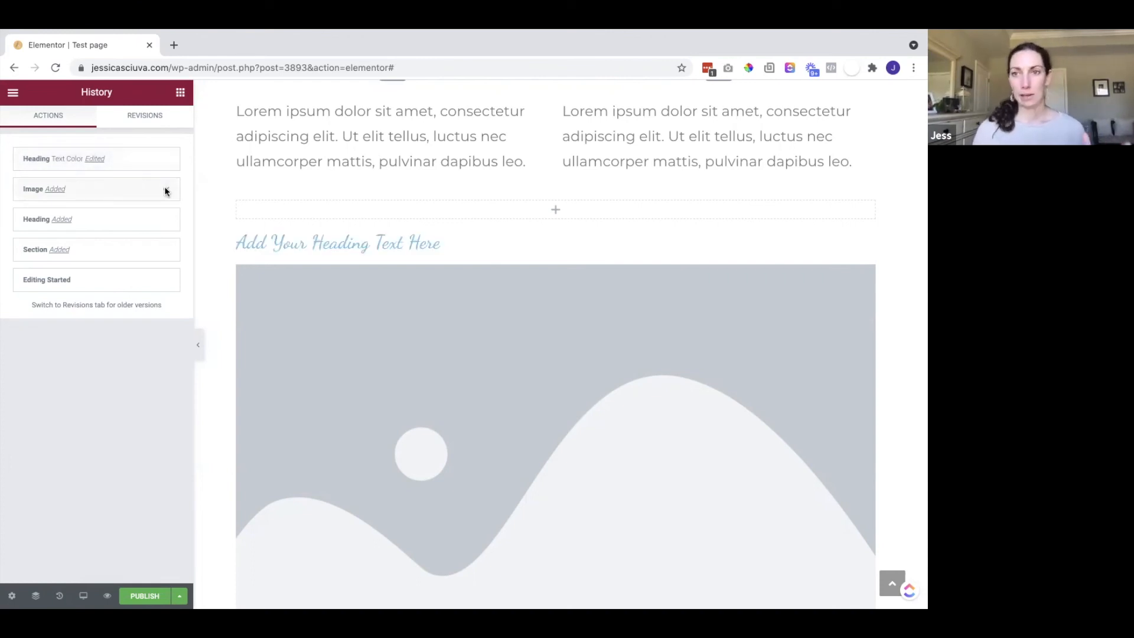
left_click(166, 190)
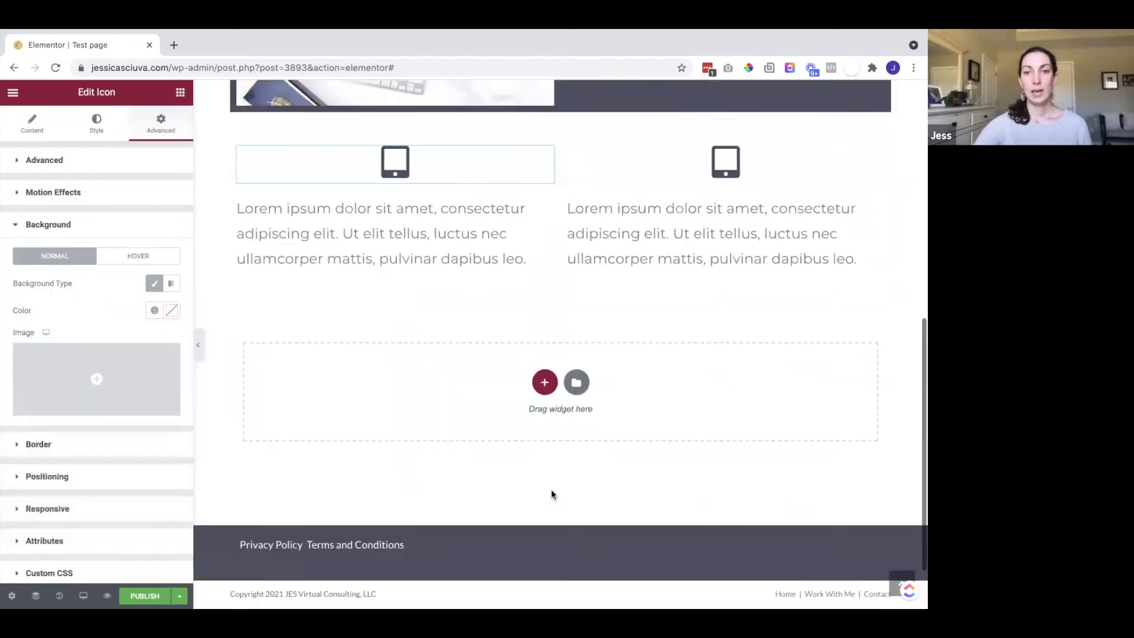
scroll(551, 489, "up", 10)
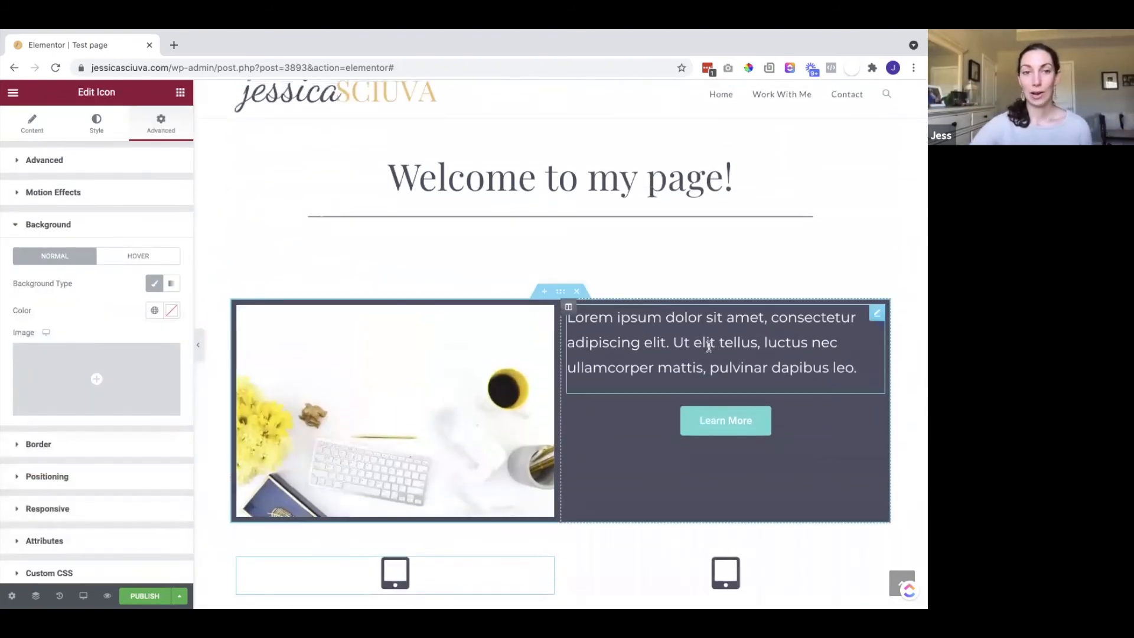
scroll(708, 343, "down", 6)
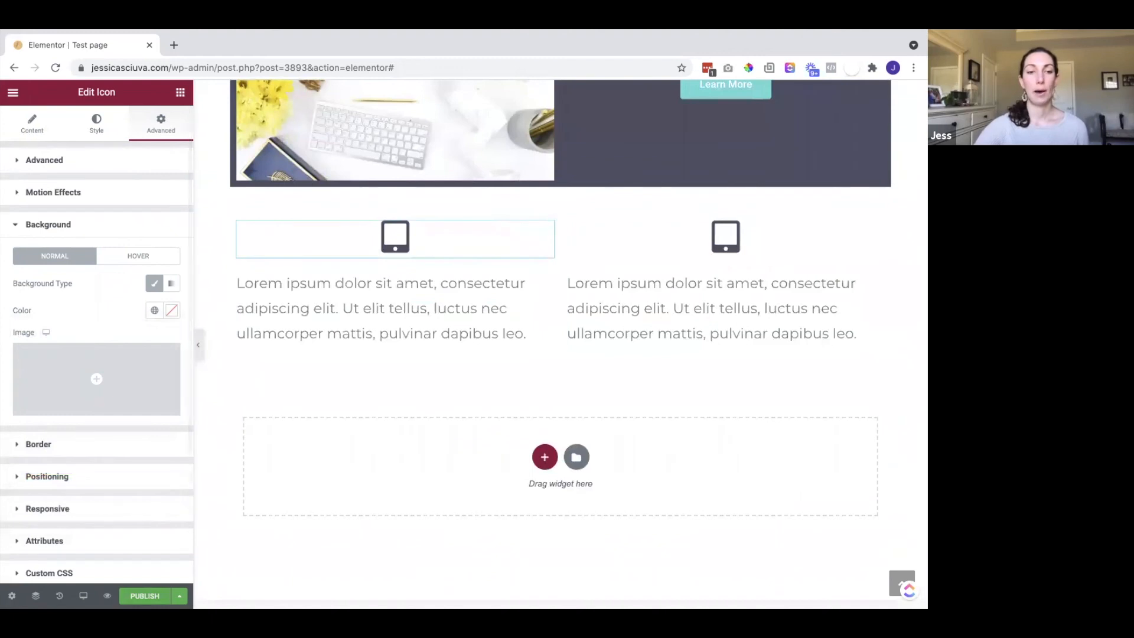
Save the Test page as a draft and preview it in a new tab
left_click(174, 593)
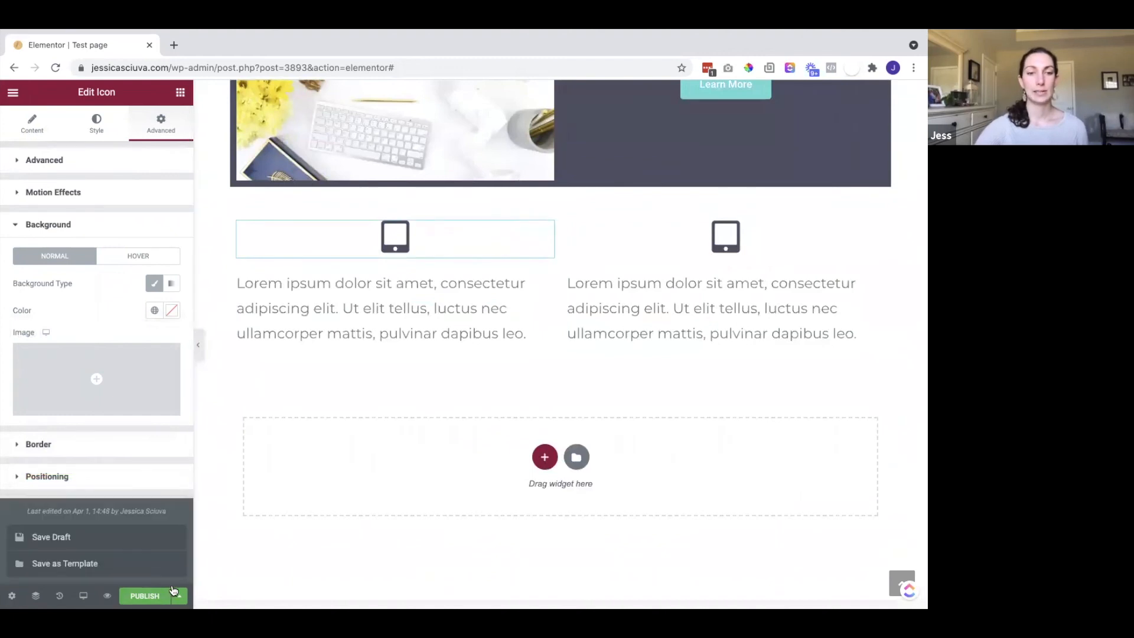
left_click(115, 536)
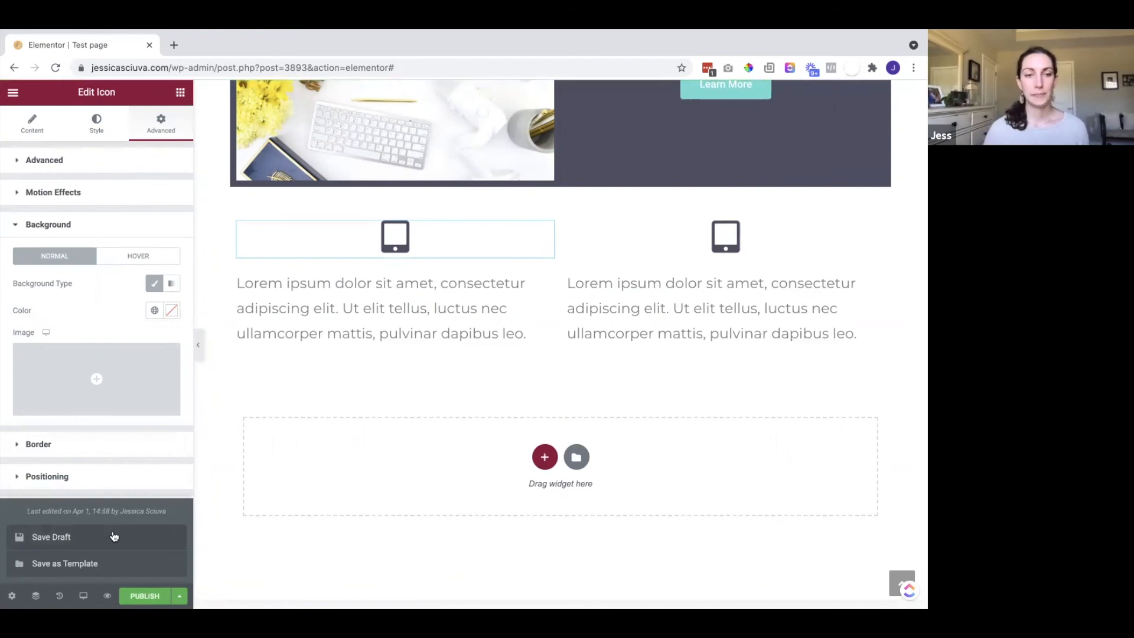
left_click(107, 595)
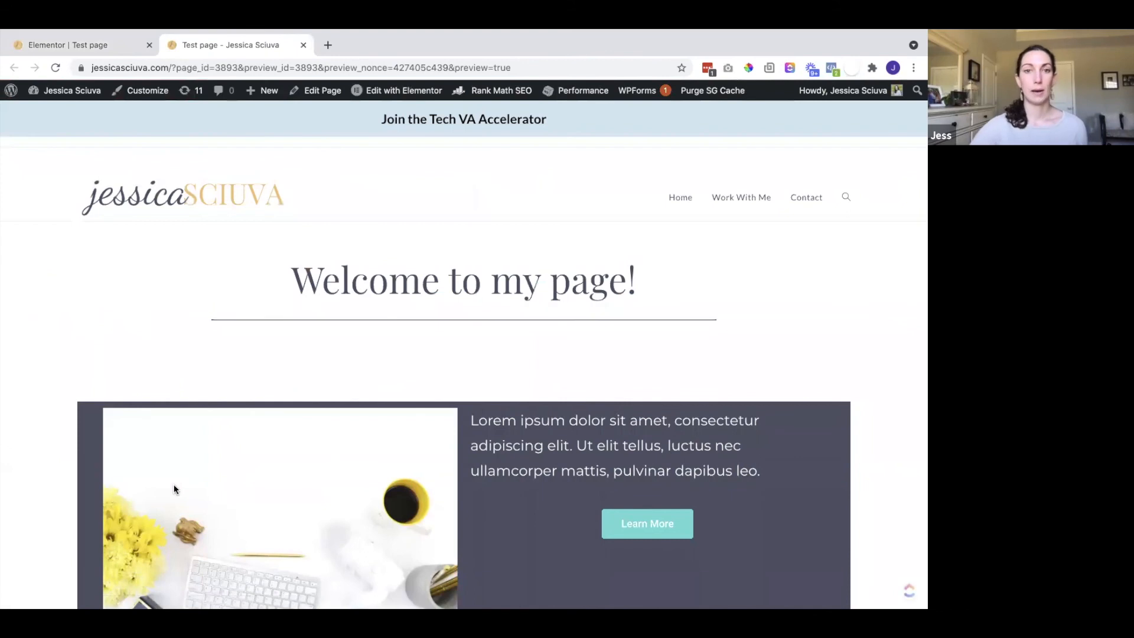
Scroll through the Test page preview, then return to the Elementor editor tab
scroll(253, 370, "down", 7)
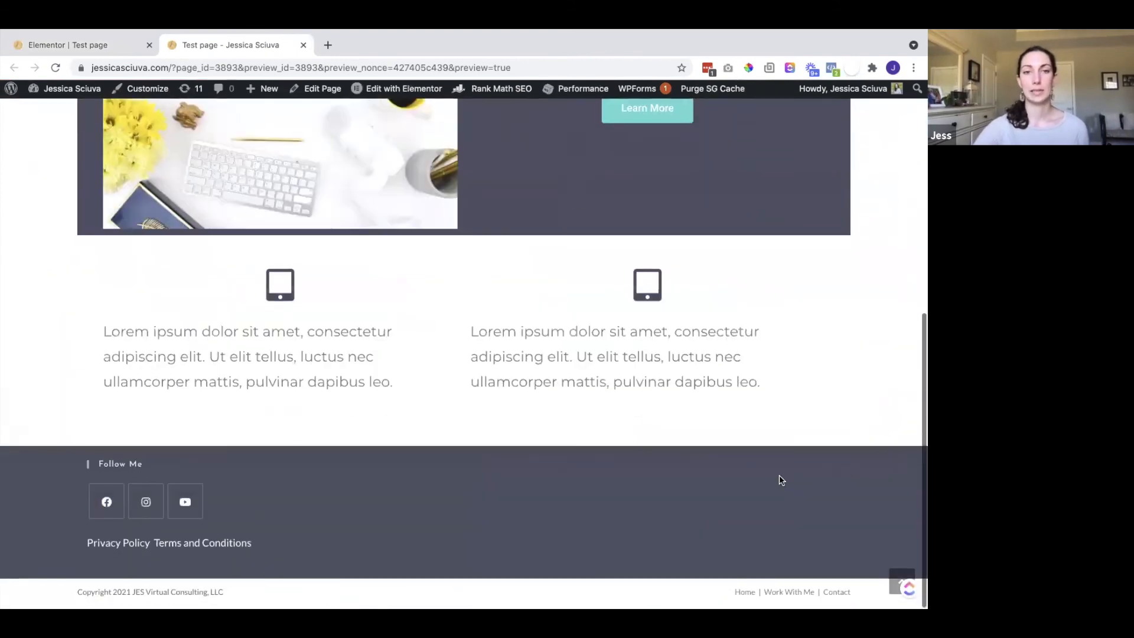
scroll(778, 474, "up", 4)
scroll(778, 475, "up", 3)
scroll(778, 474, "down", 4)
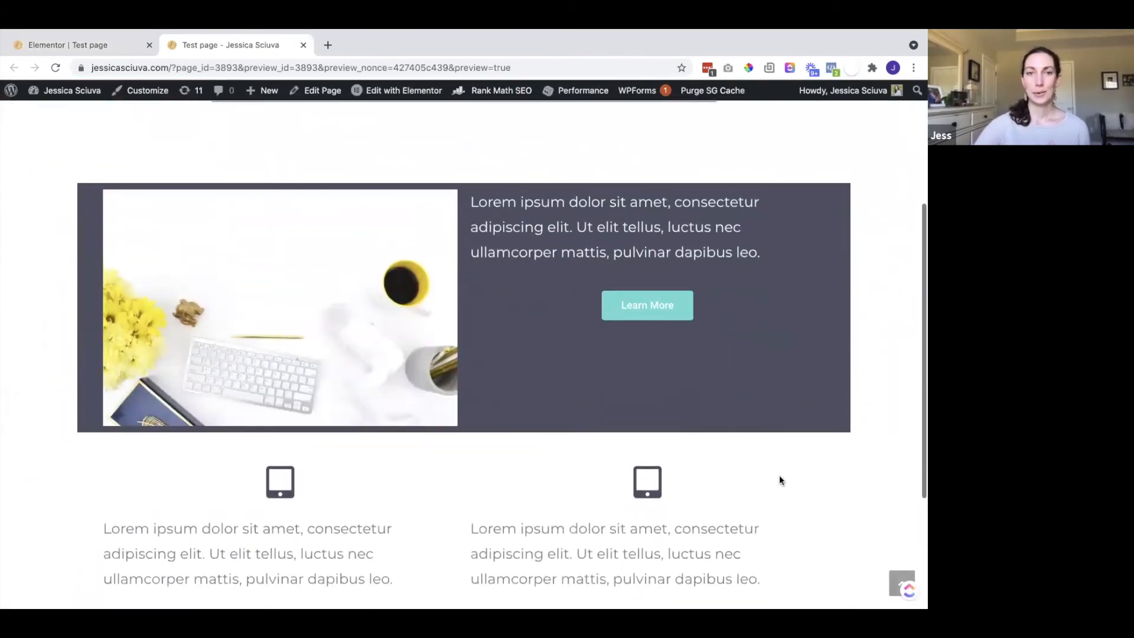
scroll(778, 474, "up", 4)
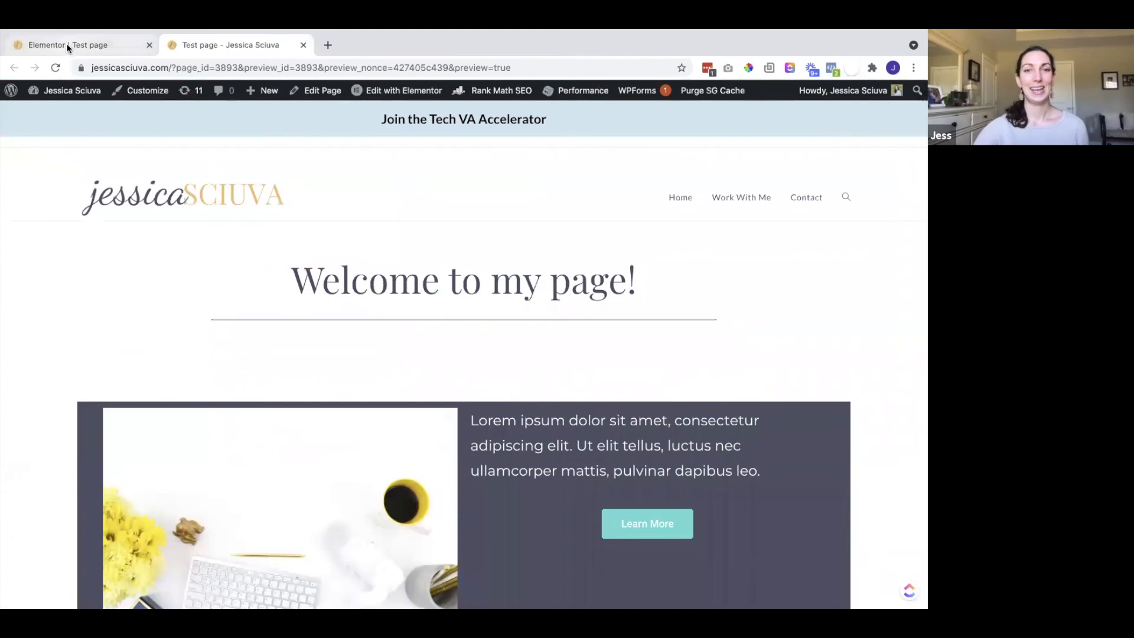
left_click(66, 43)
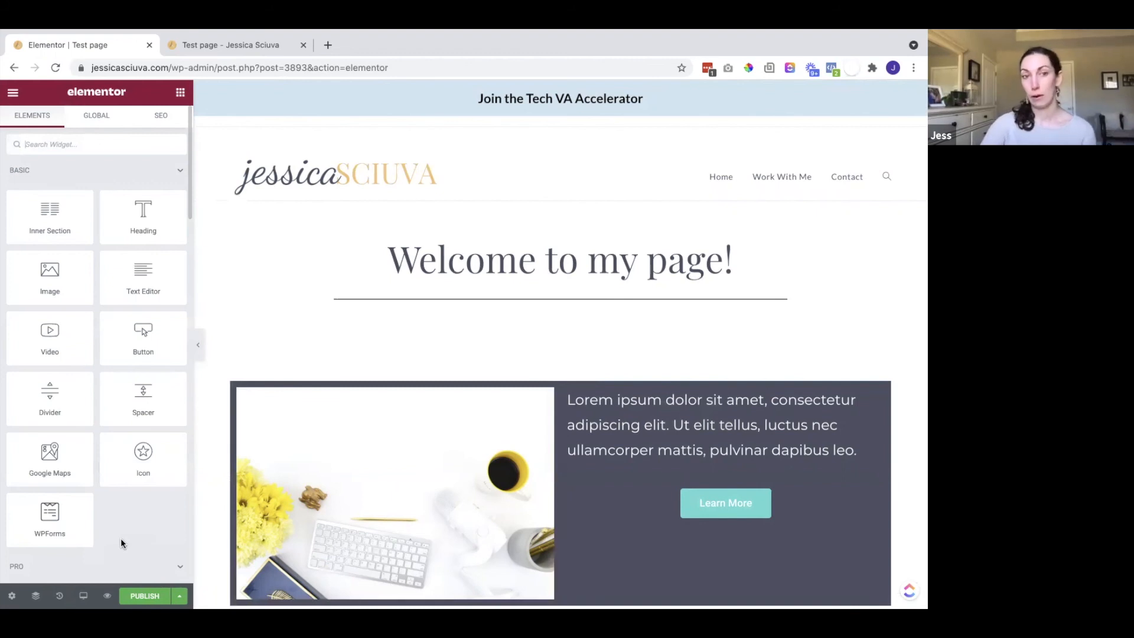
Switch the editor preview to the Mobile device width
left_click(83, 595)
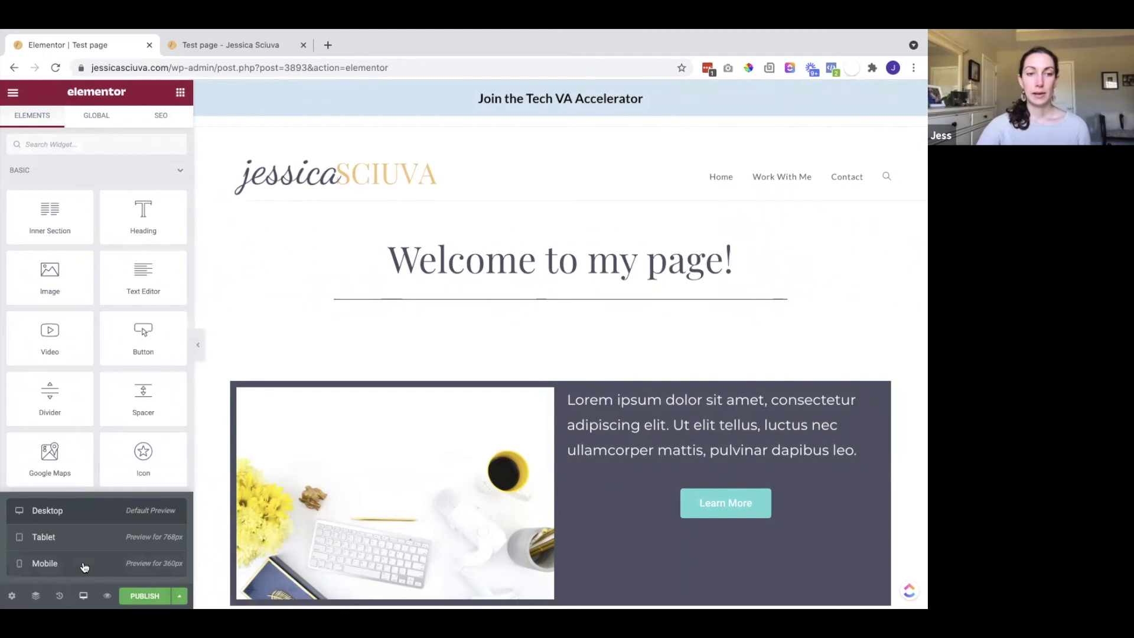
left_click(51, 564)
scroll(655, 405, "down", 1)
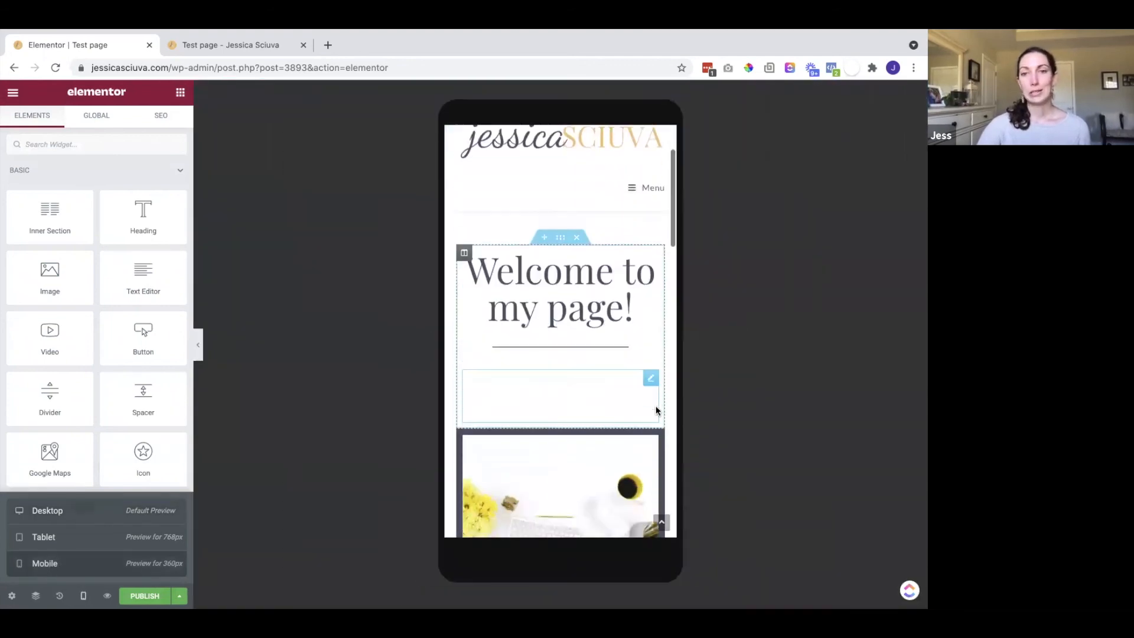
scroll(655, 410, "down", 5)
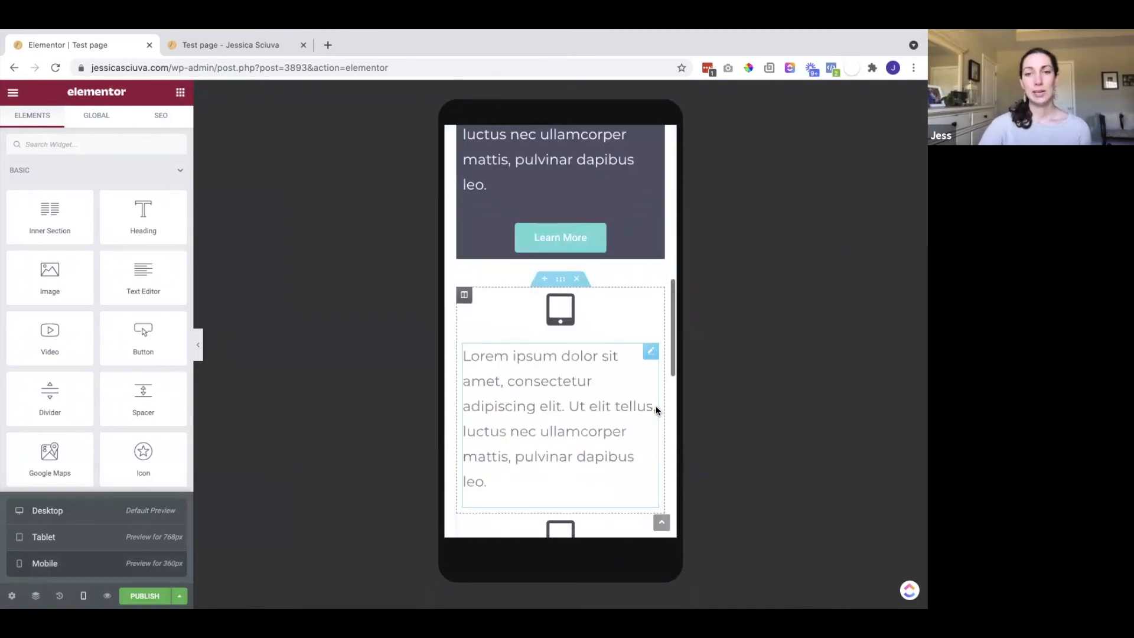
scroll(656, 407, "up", 10)
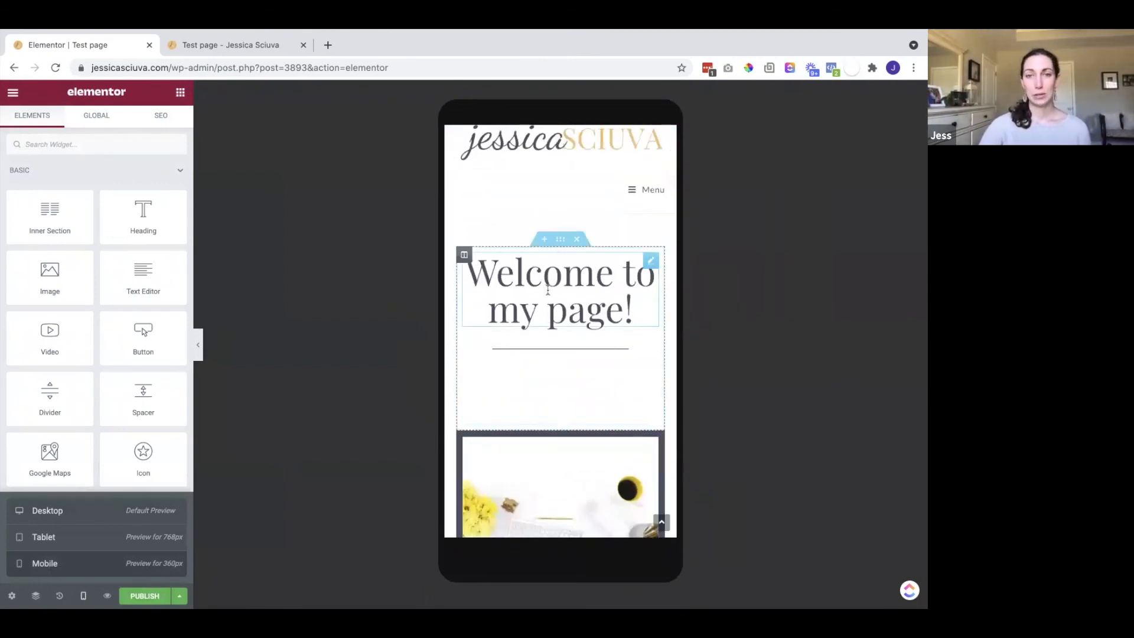
Shrink the 'Welcome to my page!' heading's mobile font size to 39
left_click(547, 290)
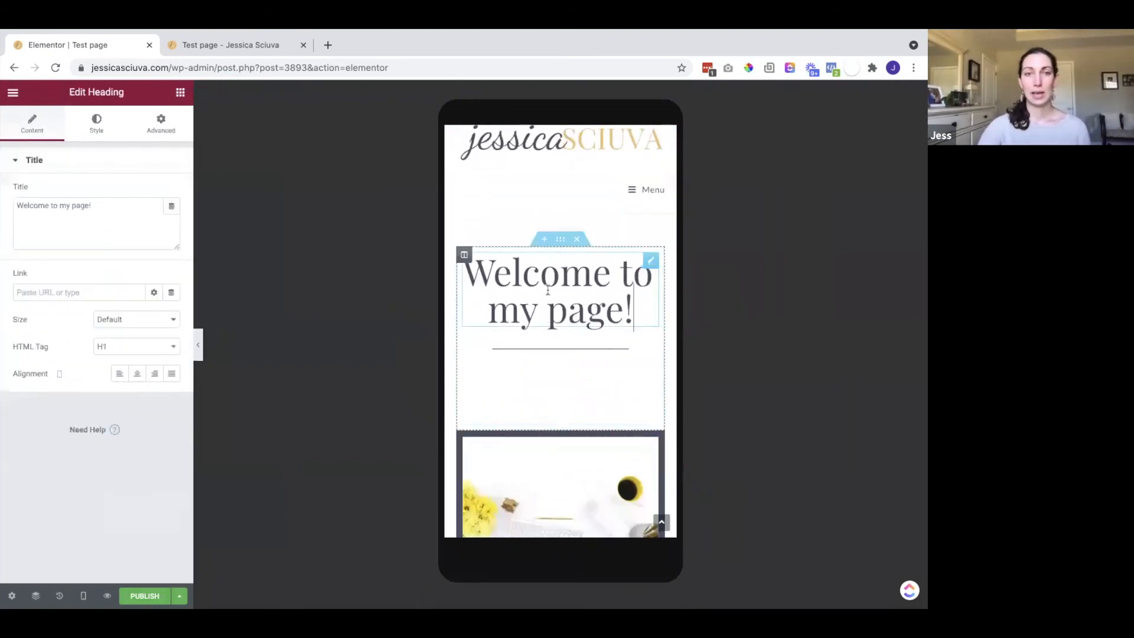
left_click(98, 125)
left_click(172, 220)
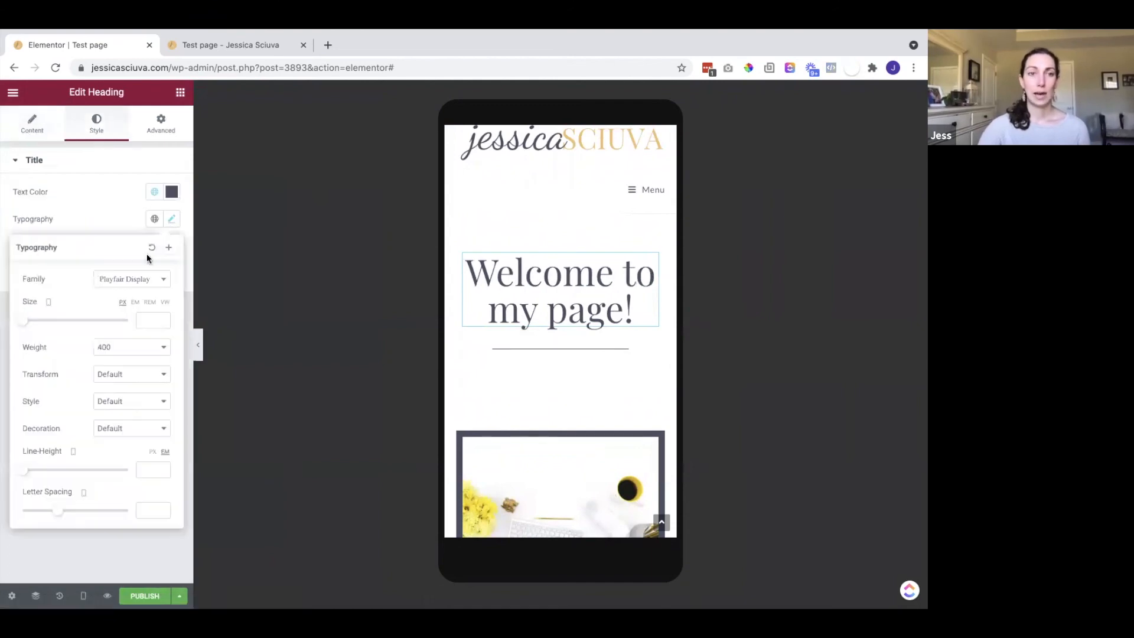
left_click_drag(23, 324, 43, 323)
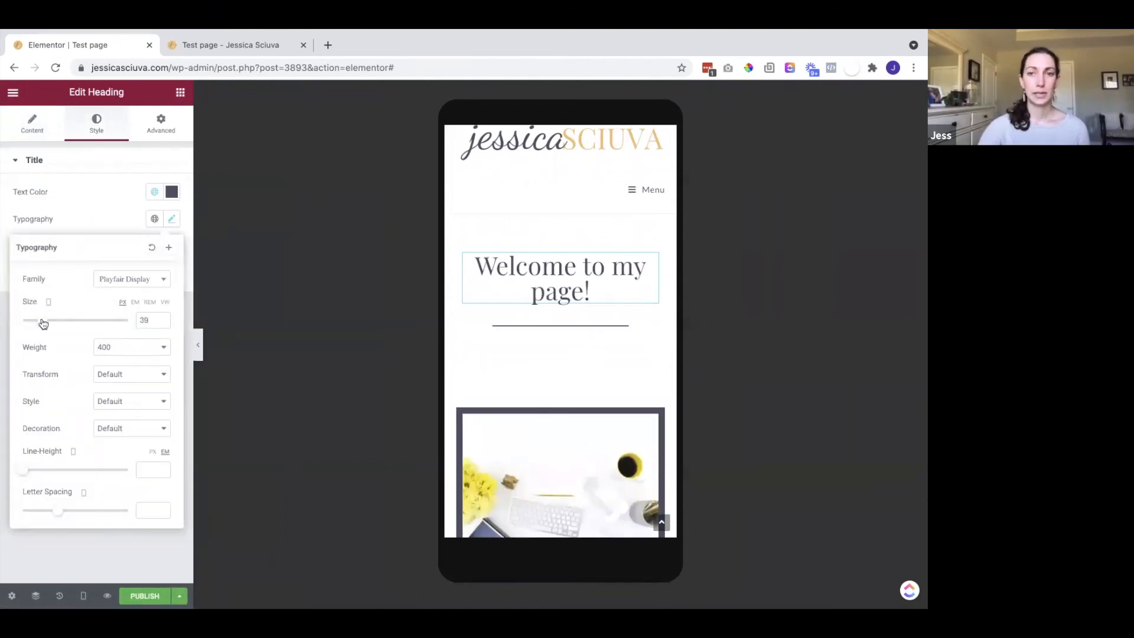
Reduce the mobile spacer below the heading to 10 px and return to Desktop preview
left_click(548, 371)
mouse_move(12, 210)
left_mouse_down()
mouse_move(23, 213)
mouse_move(10, 211)
left_mouse_up()
scroll(443, 235, "down", 5)
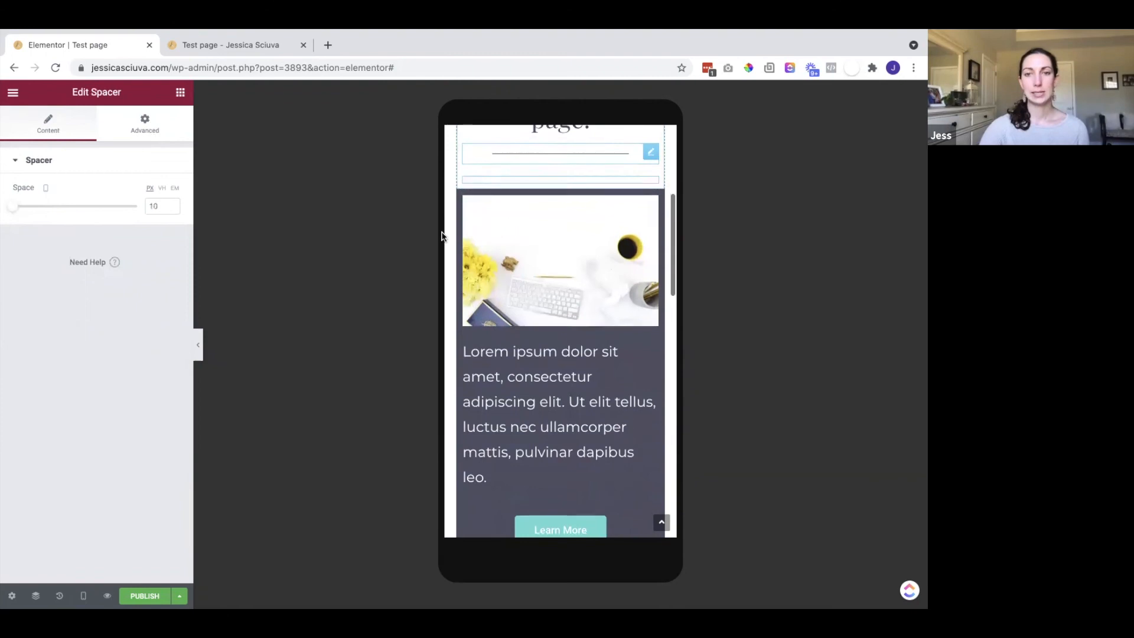
scroll(442, 235, "down", 10)
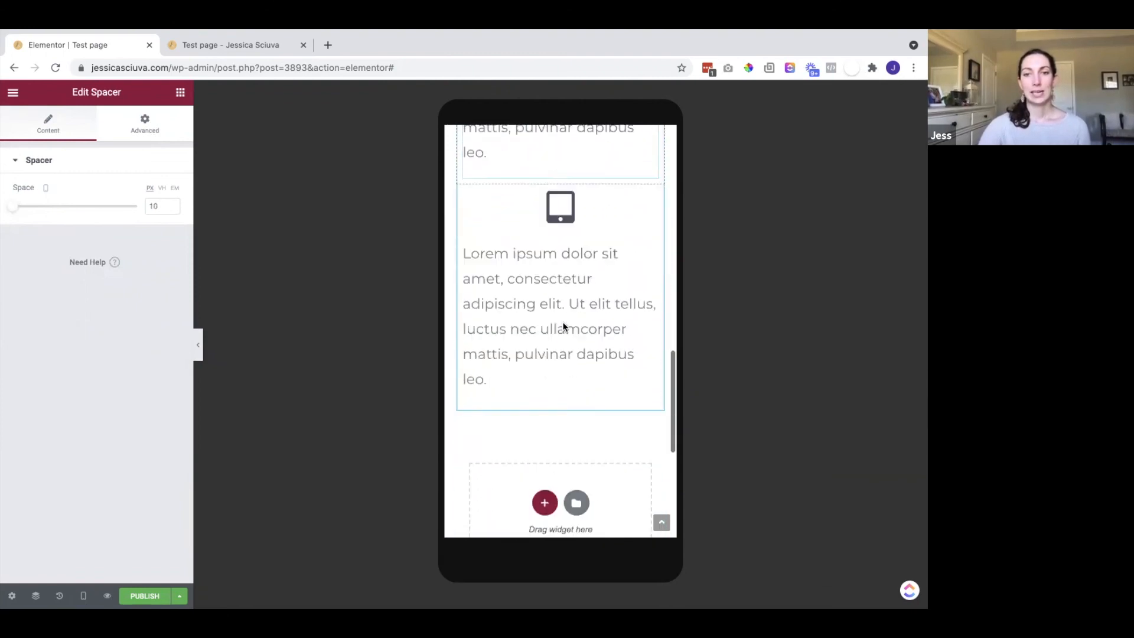
scroll(562, 324, "up", 2)
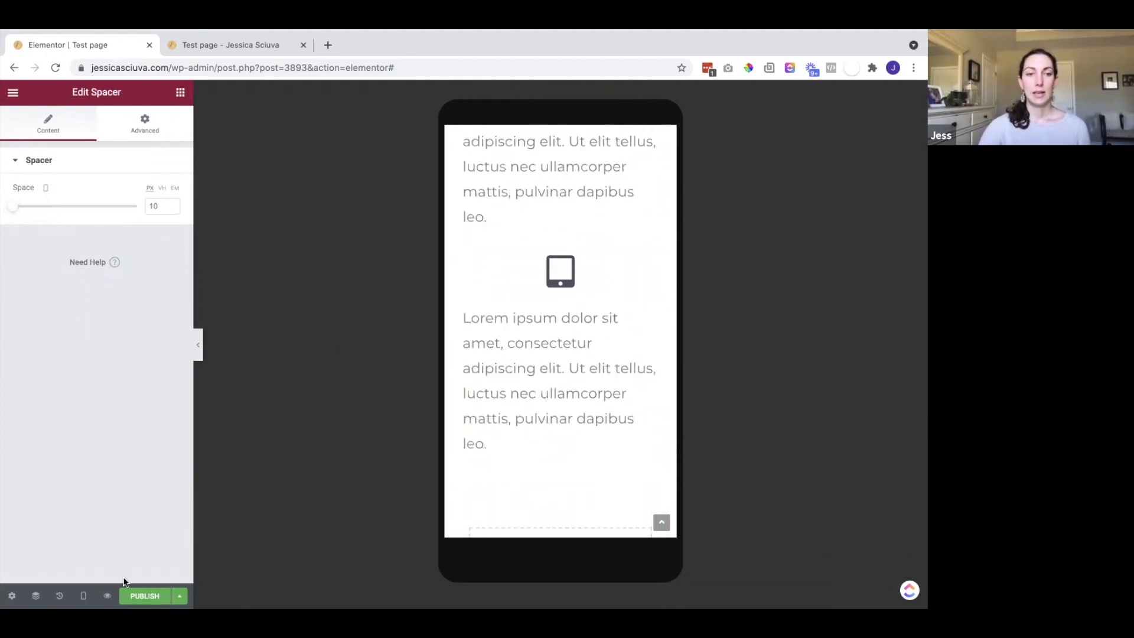
left_click(83, 595)
left_click(87, 518)
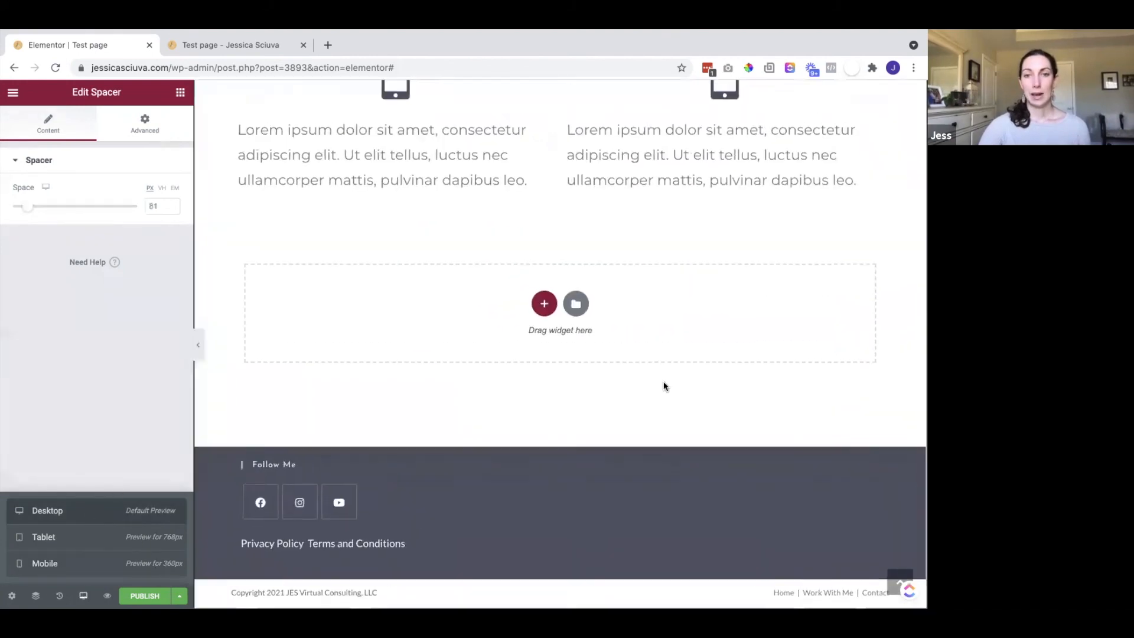
Scroll the desktop canvas to check the one-line heading, divider and 81 px spacer
scroll(683, 395, "up", 5)
scroll(812, 259, "down", 1)
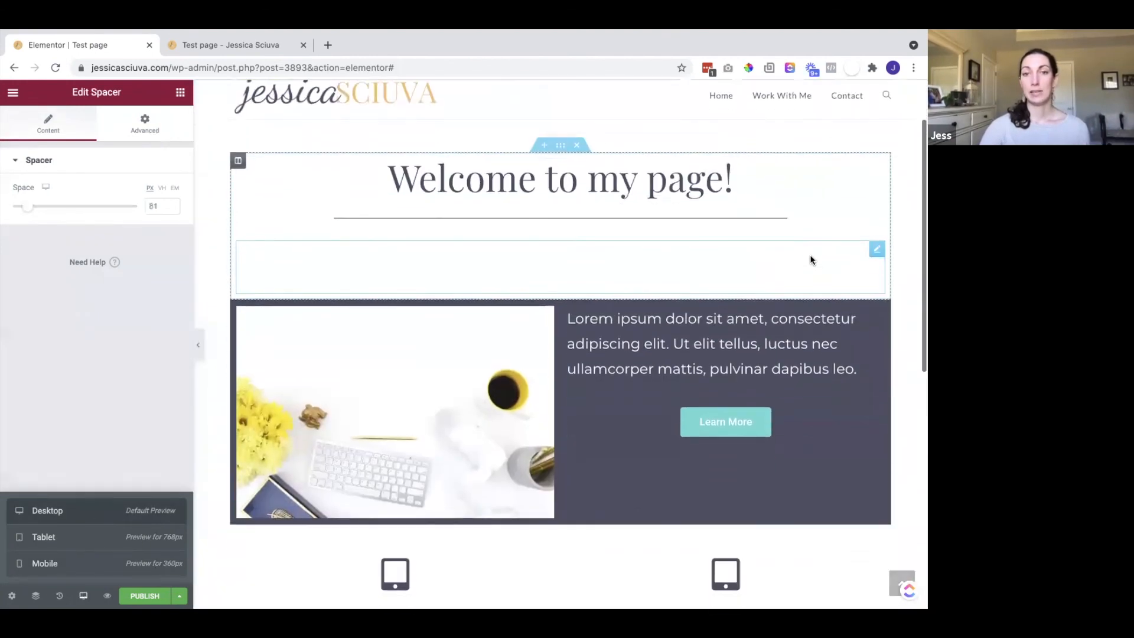
scroll(812, 260, "down", 1)
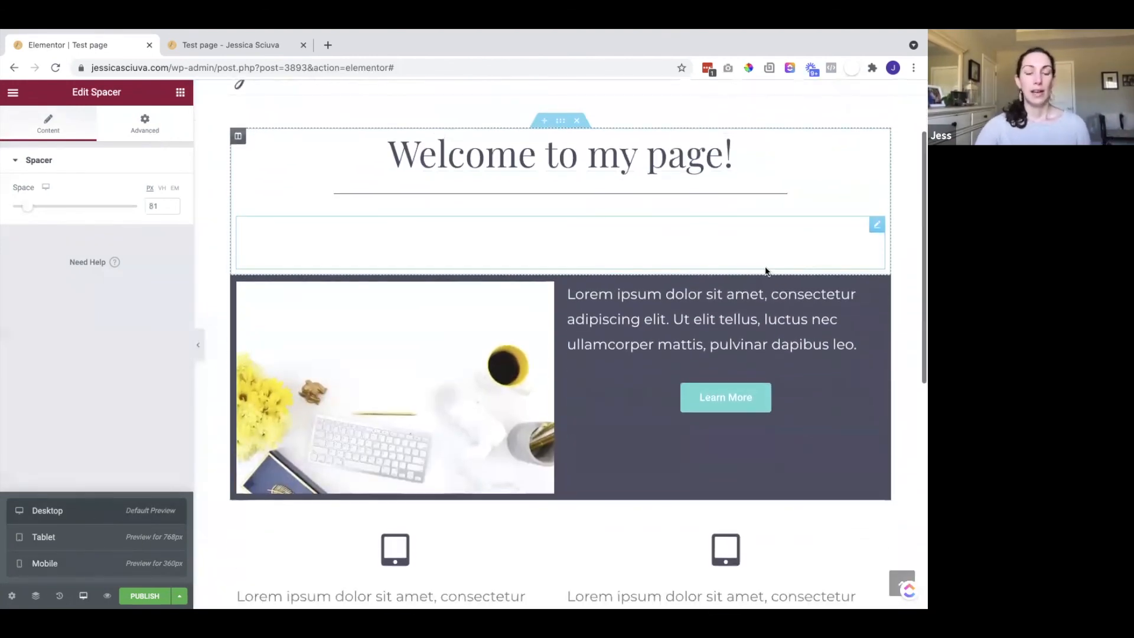